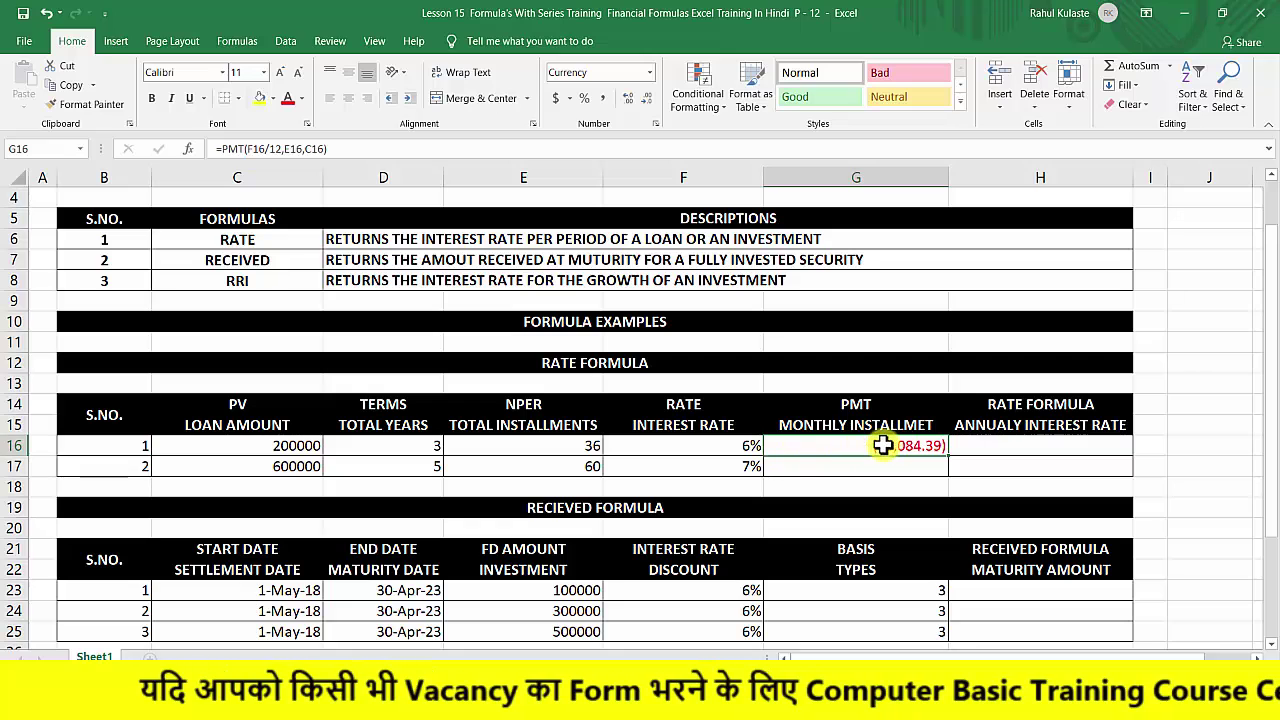
Calculate the second loan's monthly installment in G17 with =PMT(F17/12,E17,C17,0,0).
{"action": "left_click", "coordinate": [876, 465]}
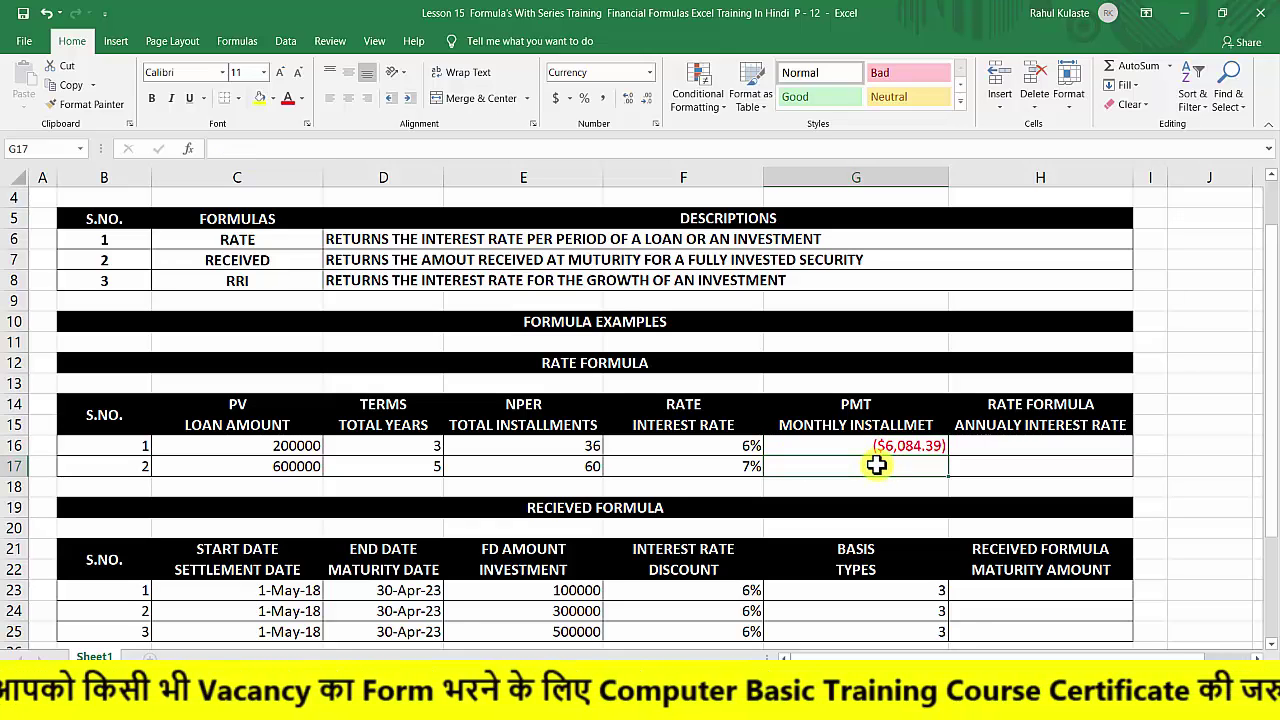
{"action": "type", "text": "="}
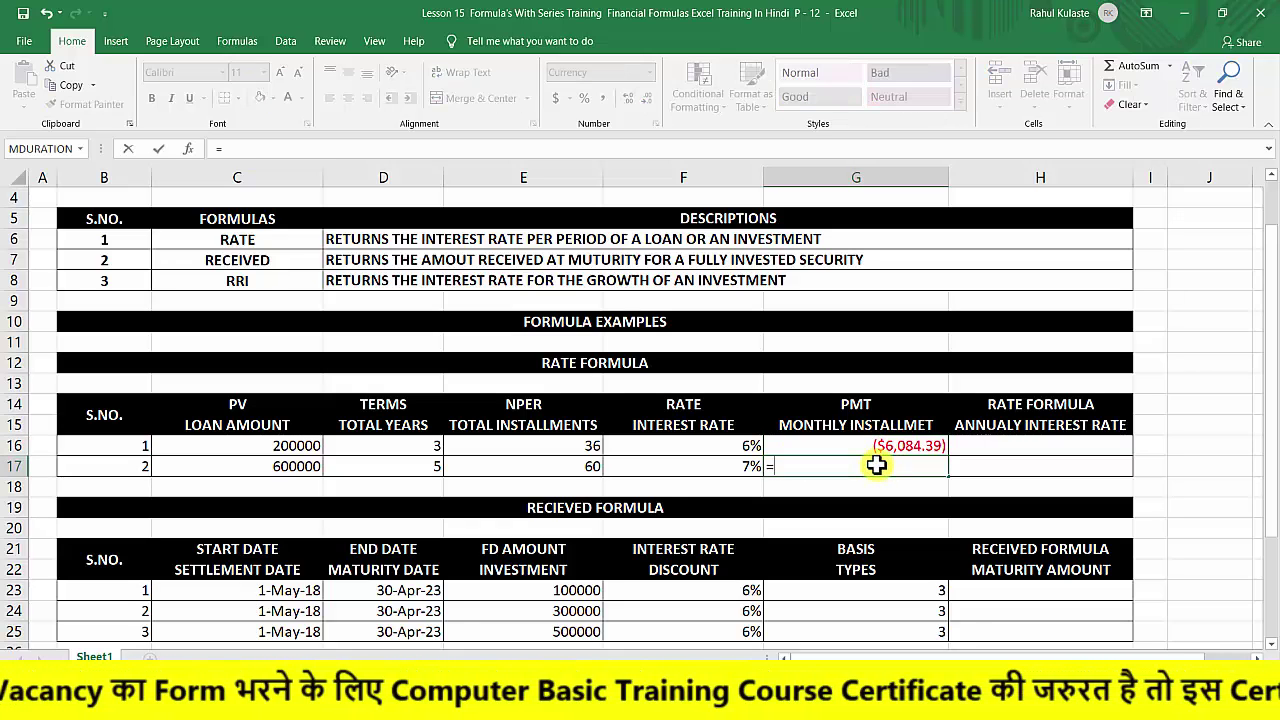
{"action": "type", "text": "PMT"}
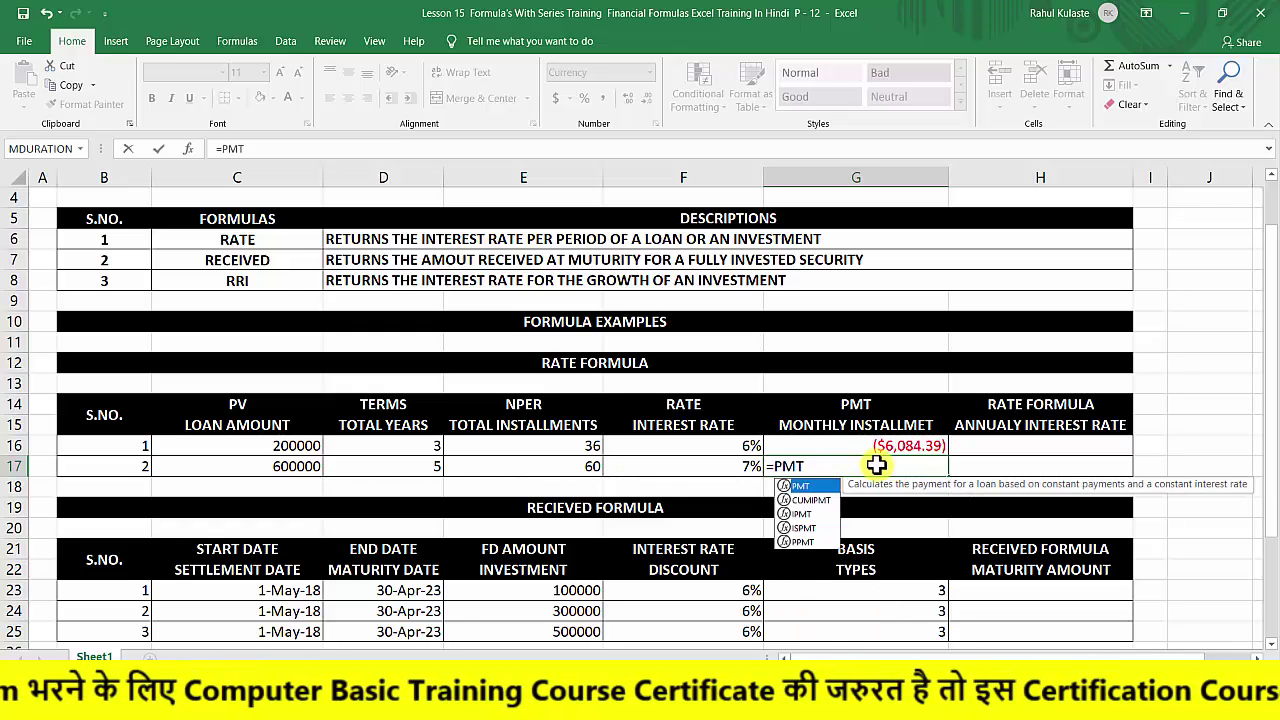
{"action": "type", "text": "("}
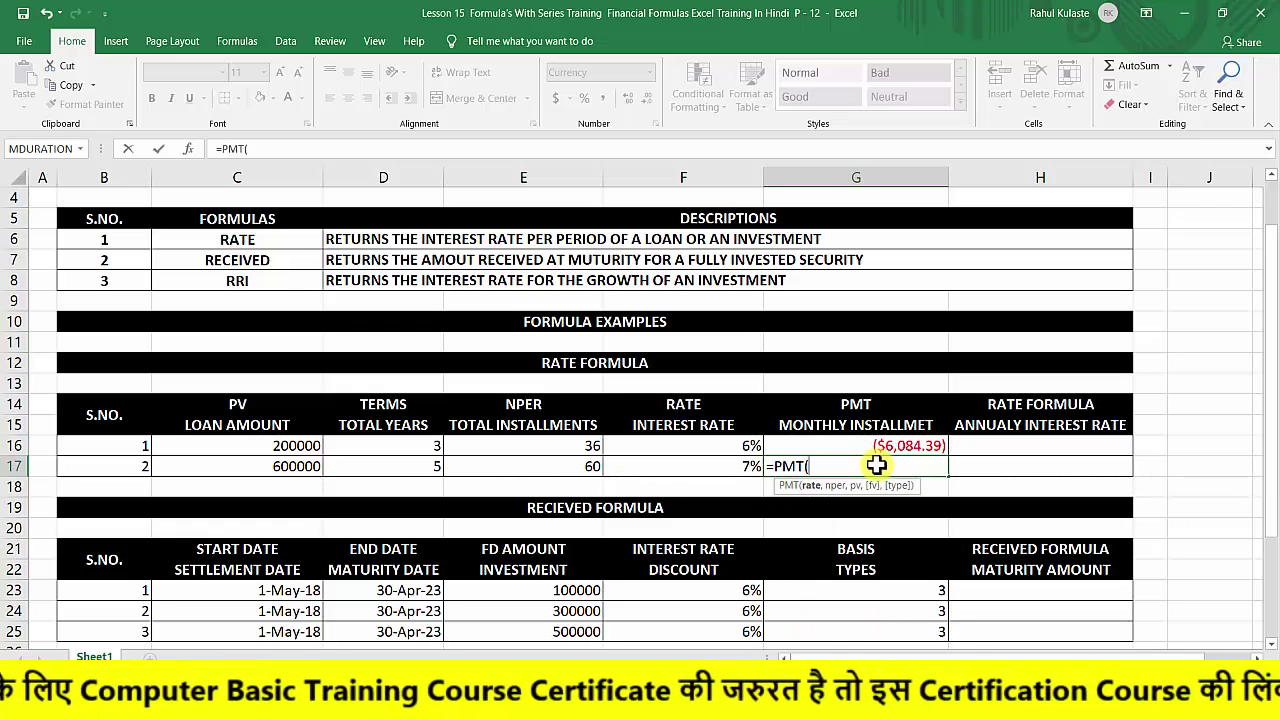
{"action": "left_click", "coordinate": [668, 467]}
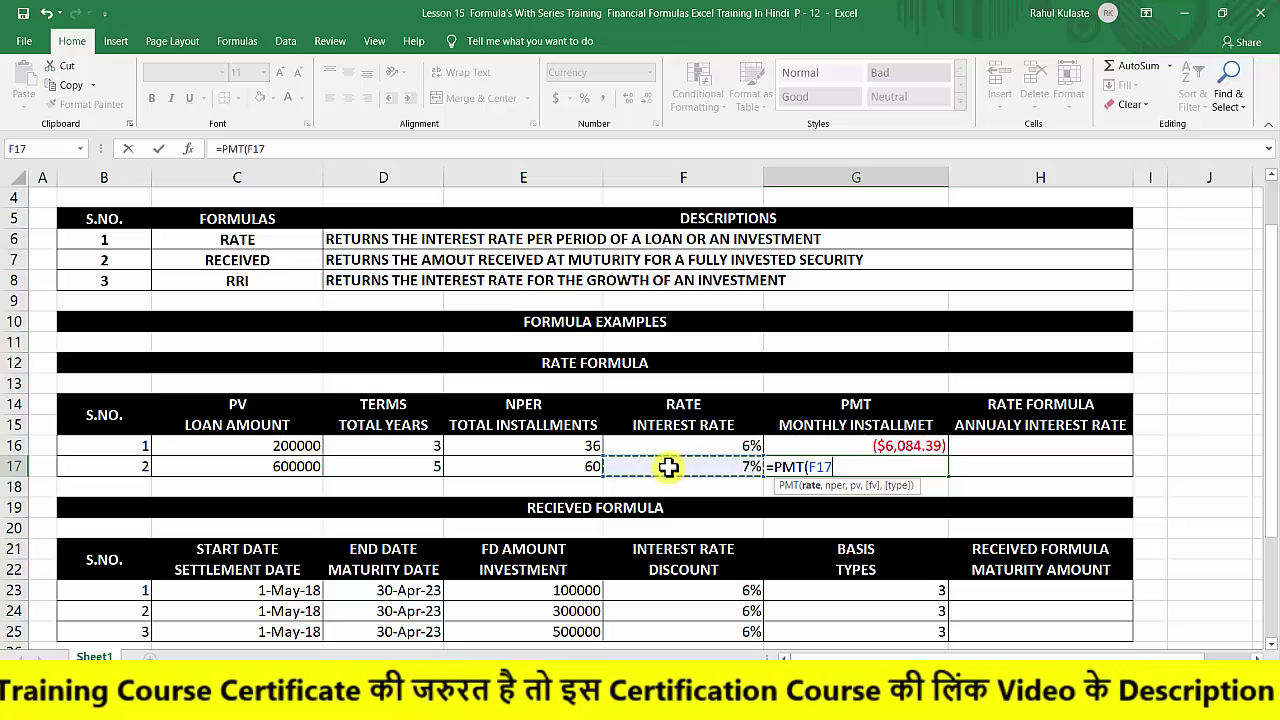
{"action": "type", "text": "/12,"}
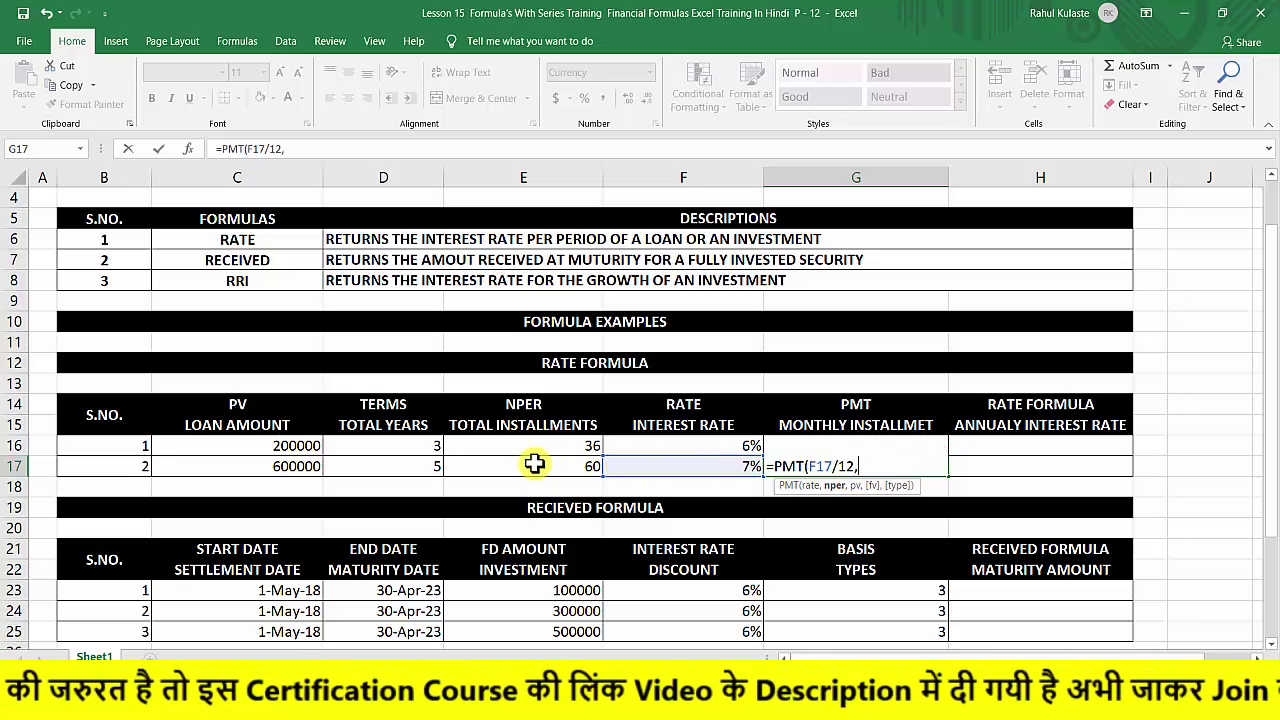
{"action": "left_click", "coordinate": [534, 464]}
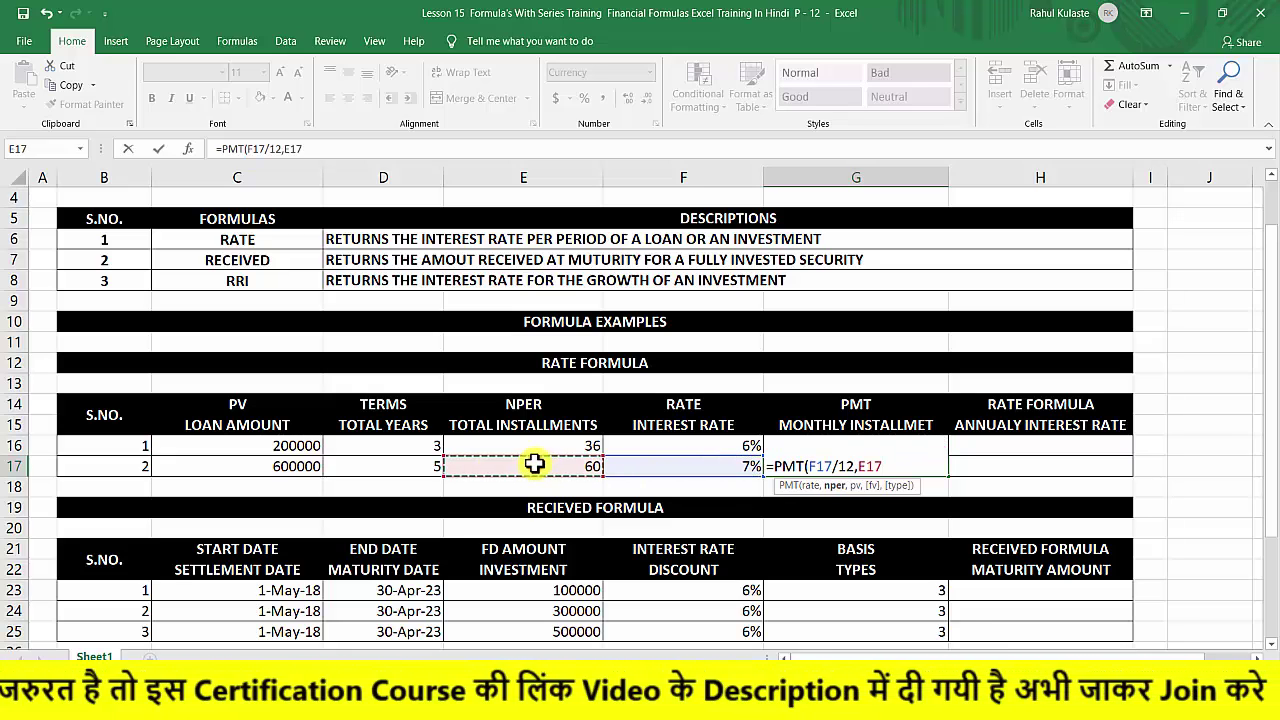
{"action": "type", "text": ","}
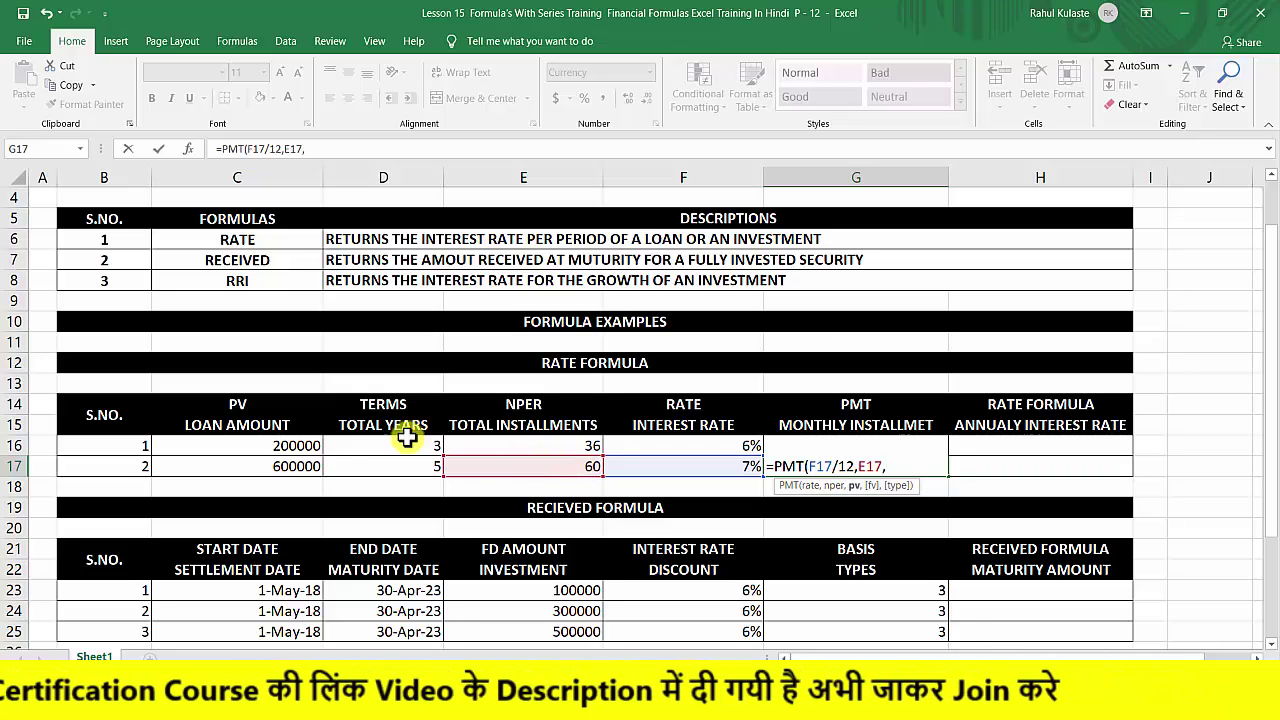
{"action": "left_click", "coordinate": [256, 465]}
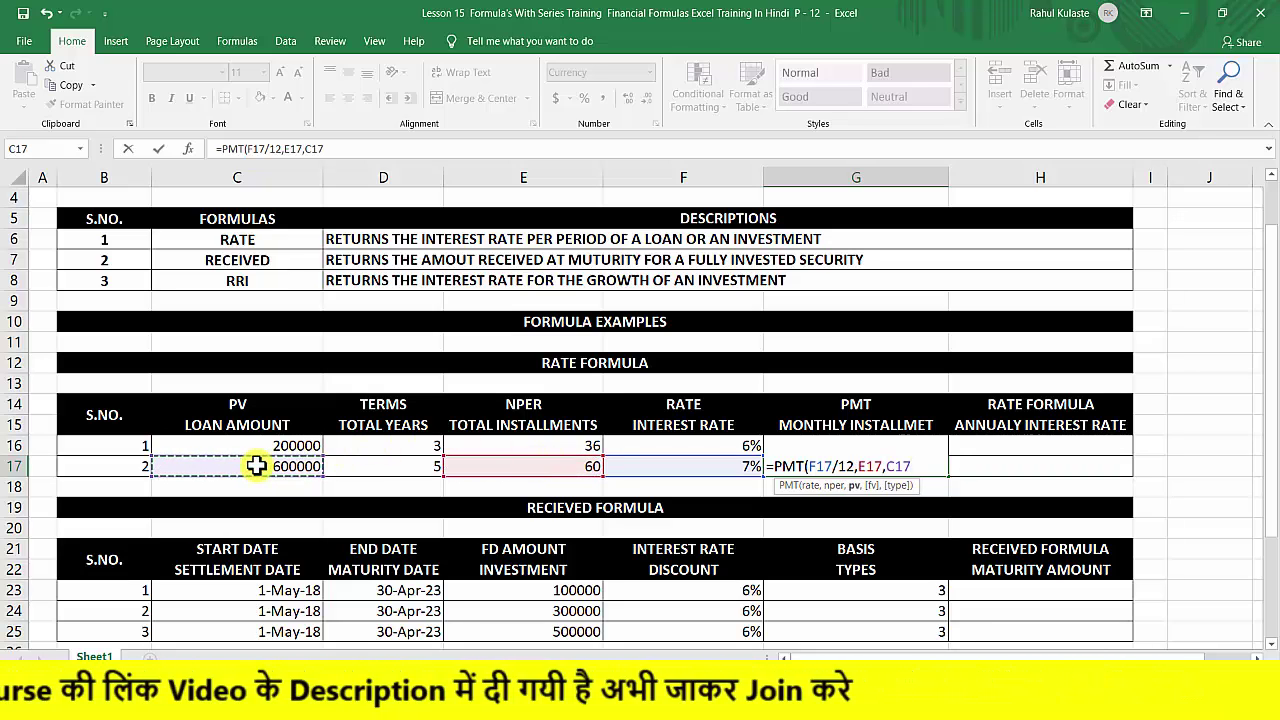
{"action": "type", "text": ",0"}
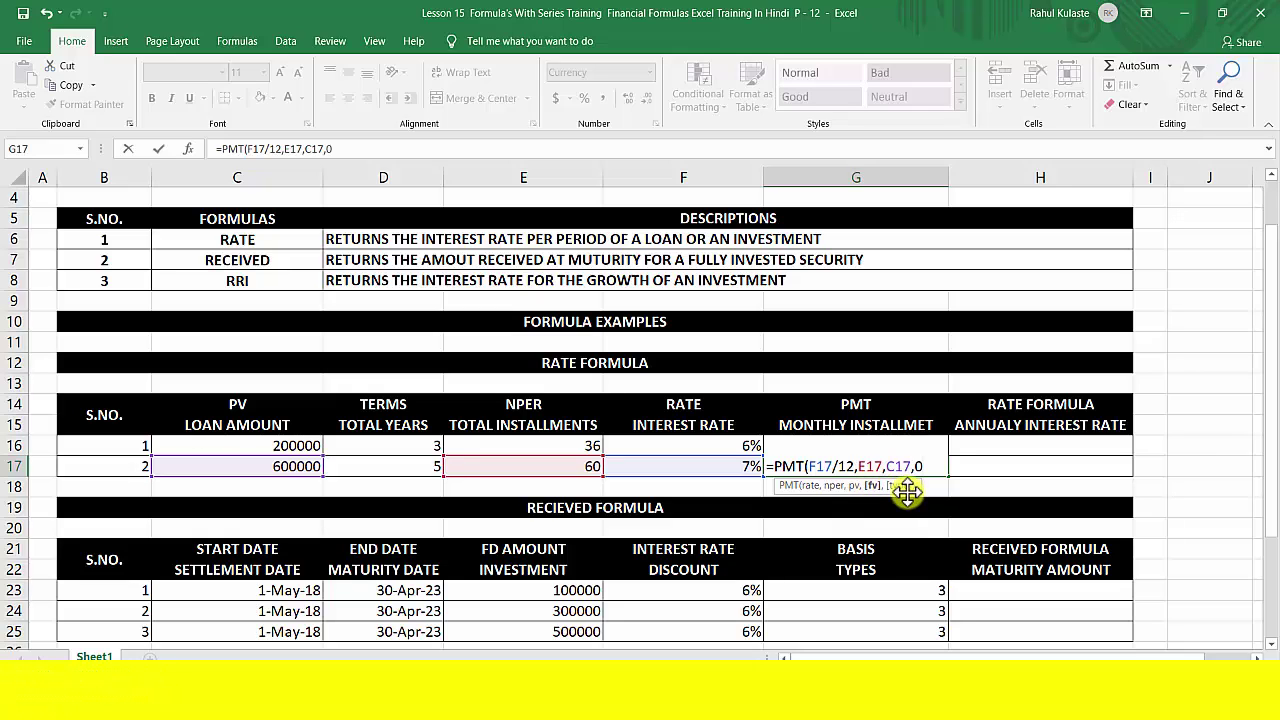
{"action": "type", "text": ",0"}
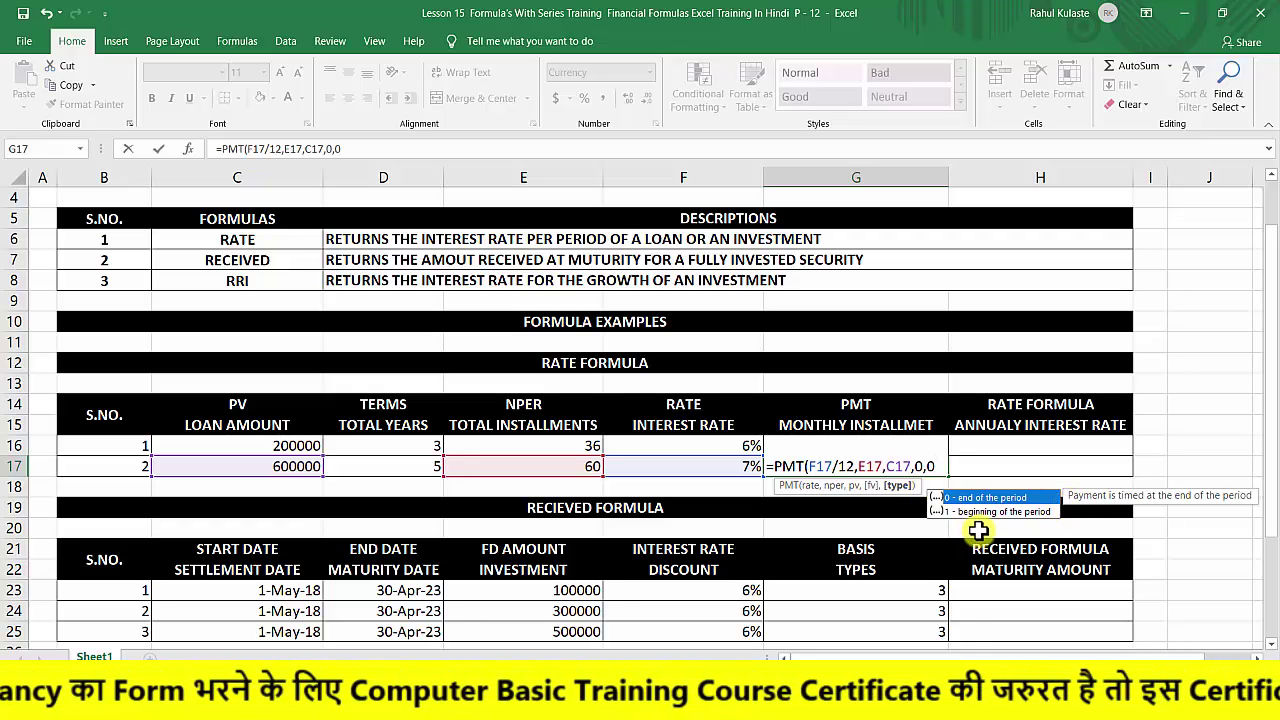
{"action": "type", "text": ")"}
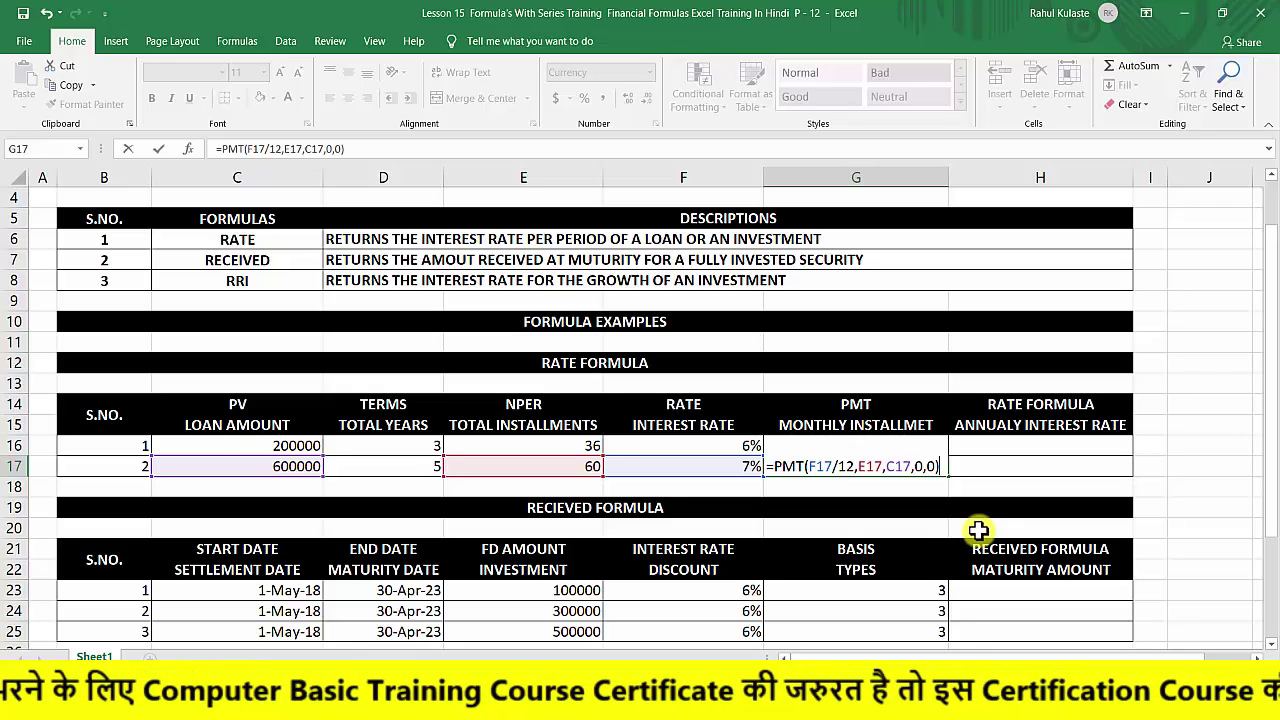
{"action": "key", "text": "Return"}
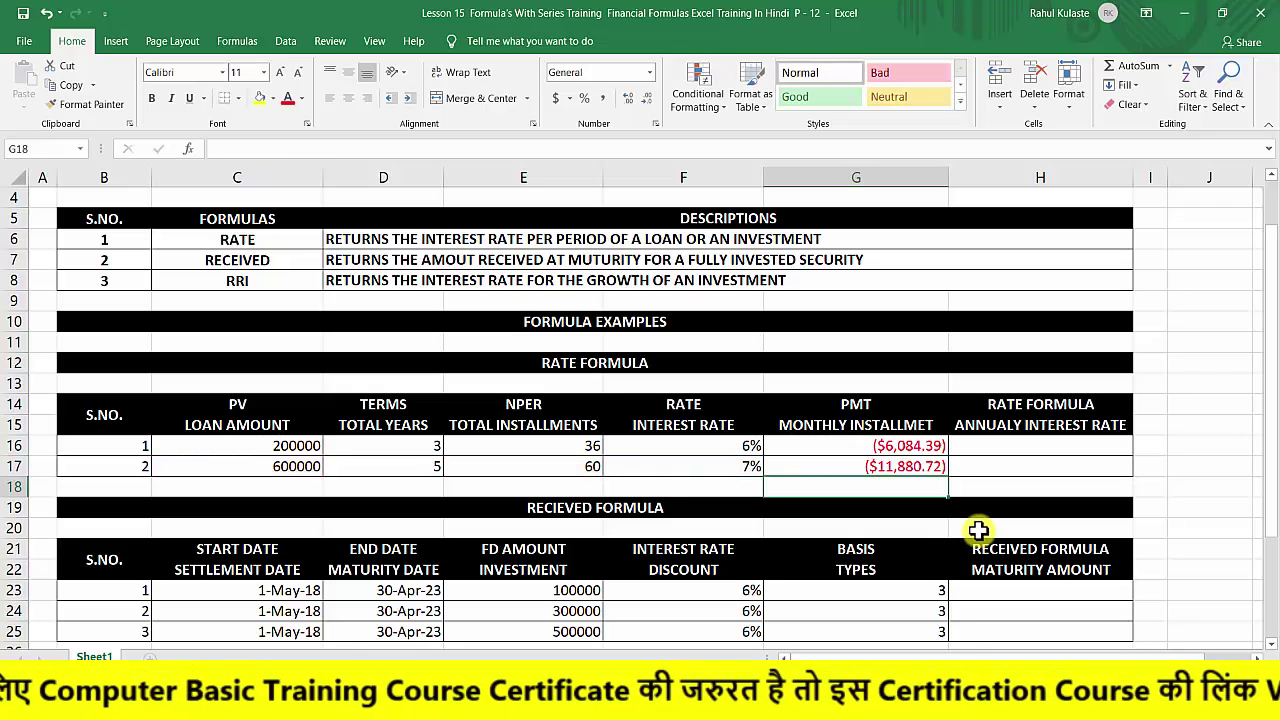
{"action": "left_click", "coordinate": [848, 472]}
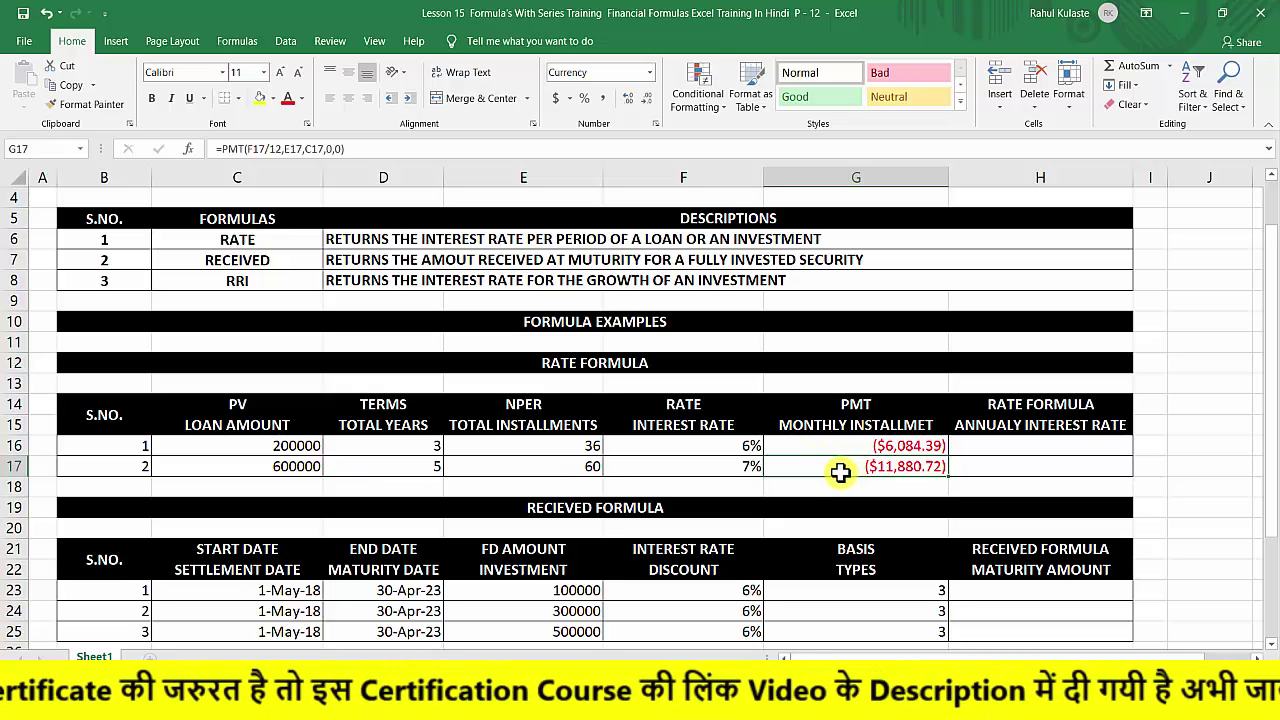
{"action": "left_click", "coordinate": [856, 446]}
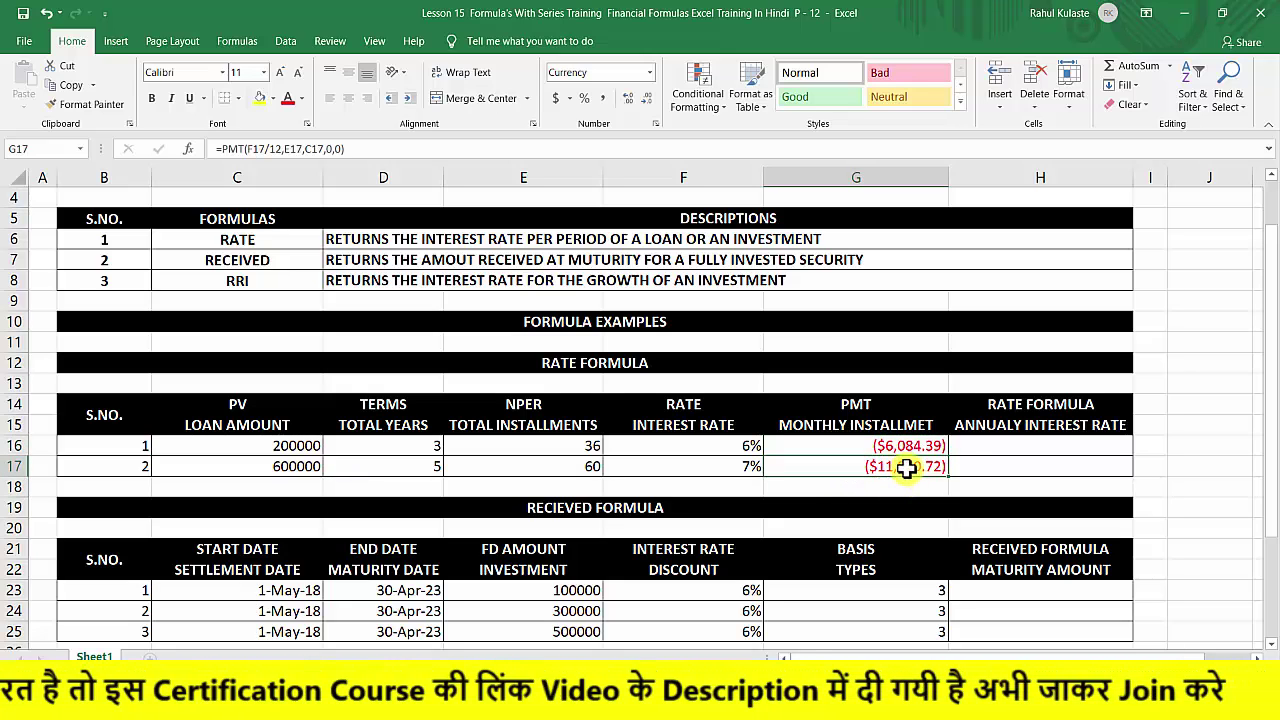
{"action": "left_click", "coordinate": [1014, 447]}
{"action": "left_click", "coordinate": [701, 447]}
{"action": "left_click_drag", "start_coordinate": [701, 447], "coordinate": [701, 466]}
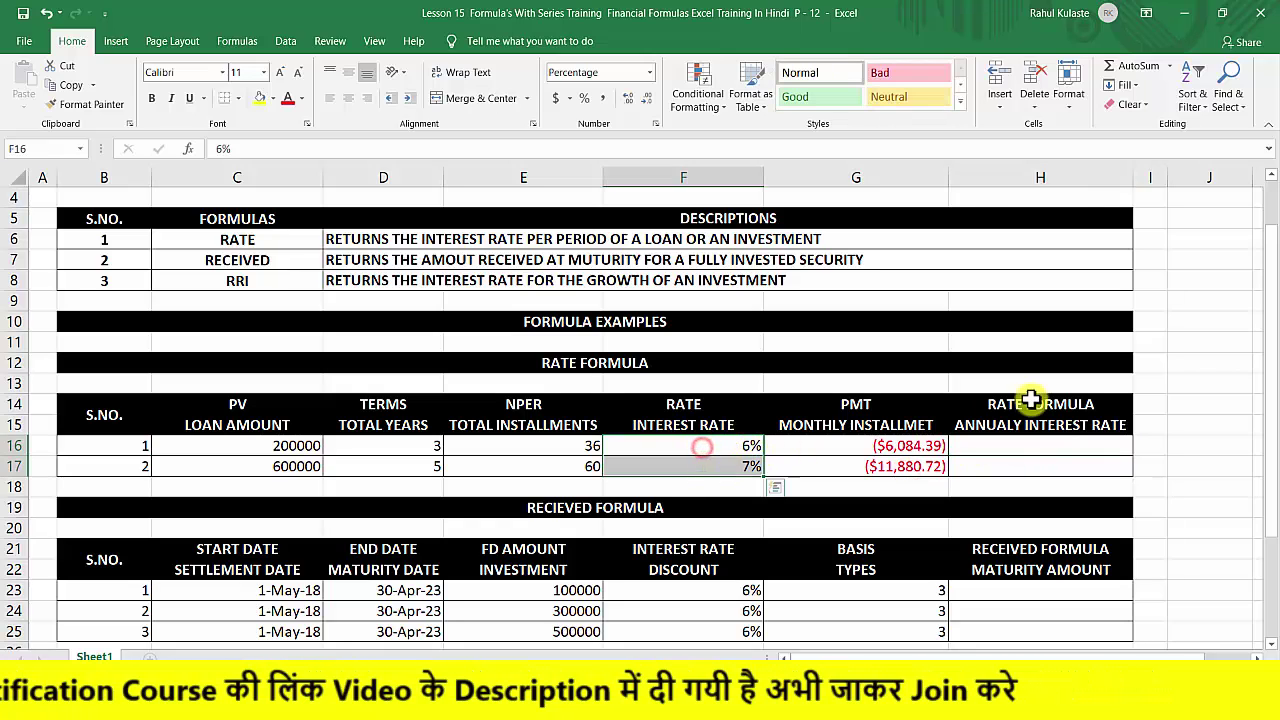
{"action": "left_click_drag", "start_coordinate": [1050, 446], "coordinate": [1054, 460]}
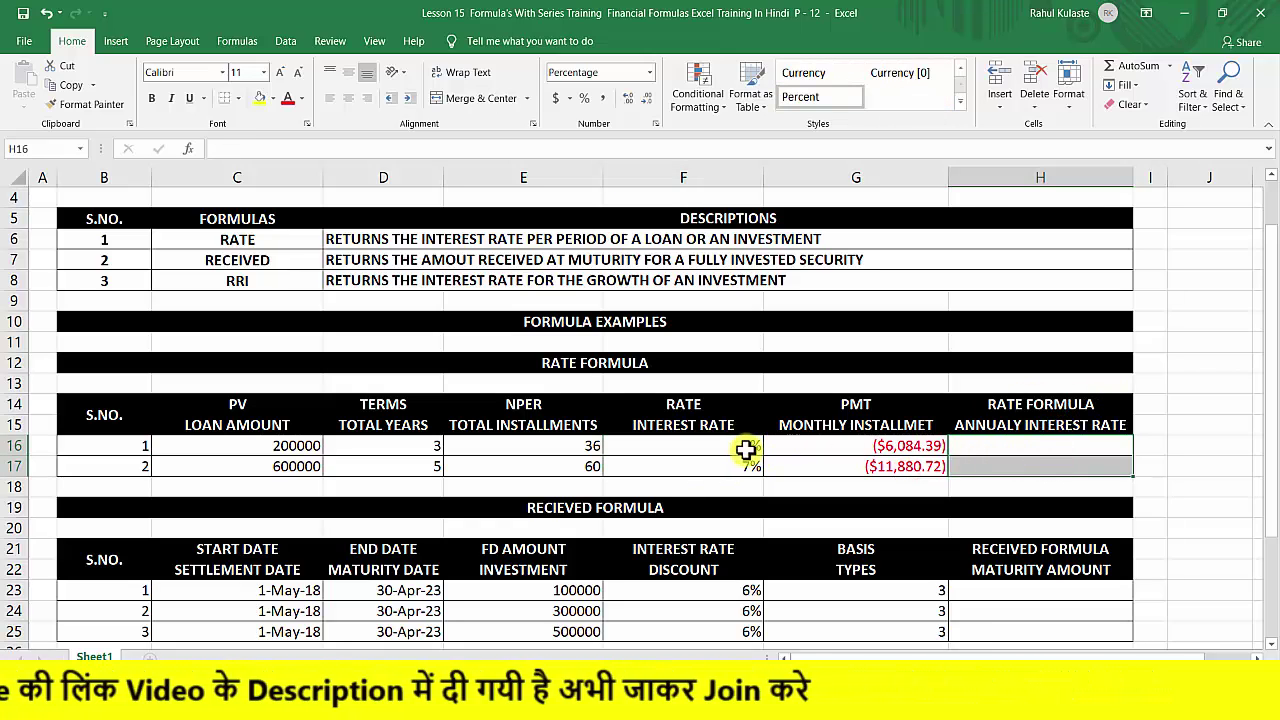
{"action": "left_click", "coordinate": [990, 449]}
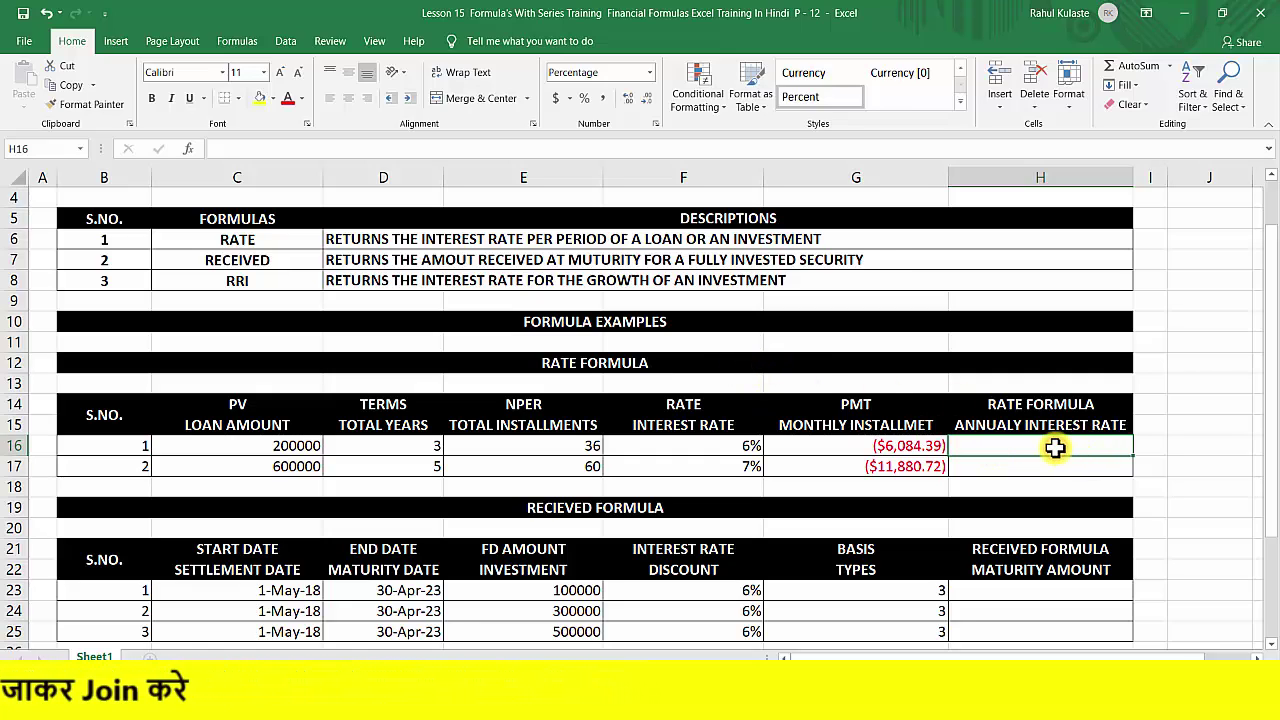
{"action": "type", "text": "="}
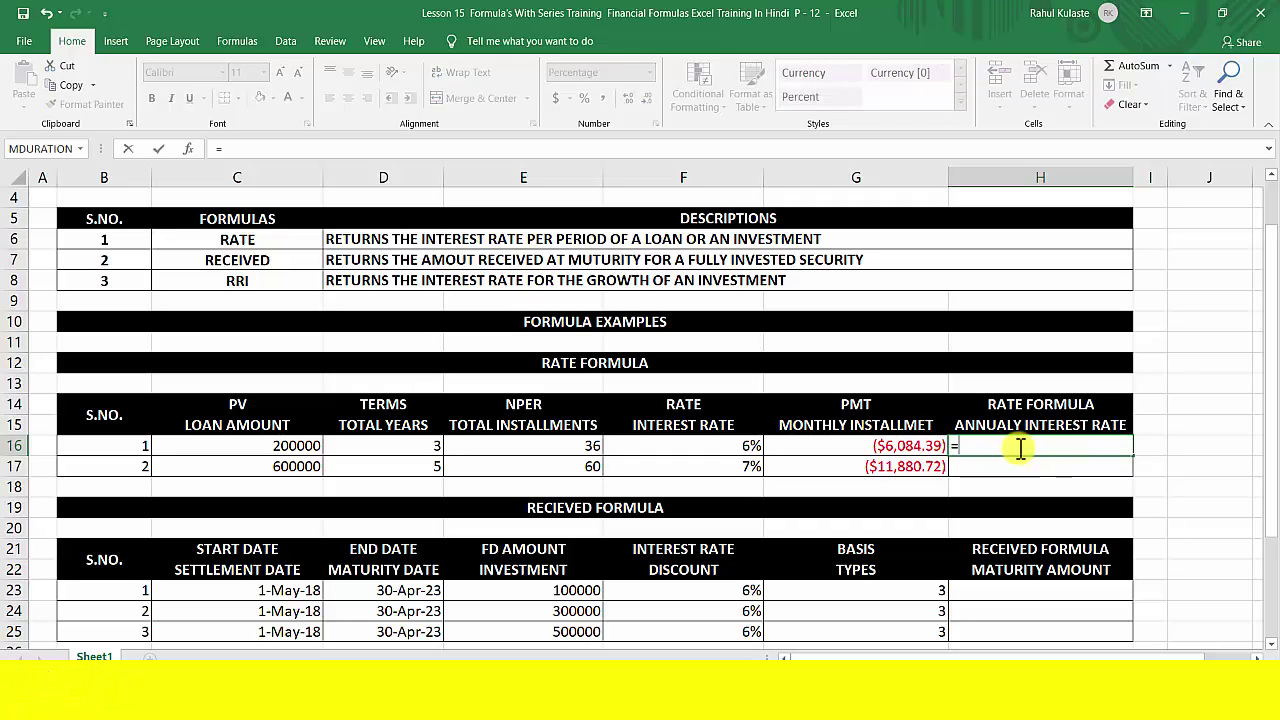
{"action": "type", "text": "RATE"}
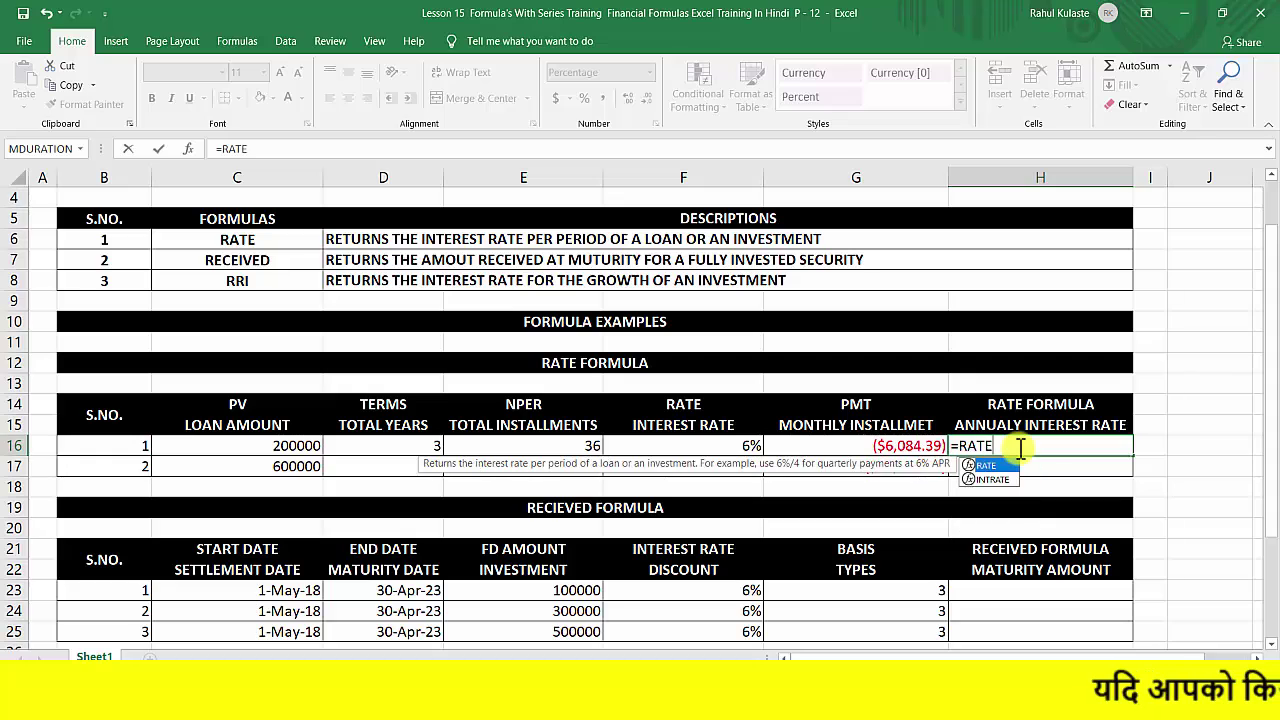
{"action": "type", "text": "("}
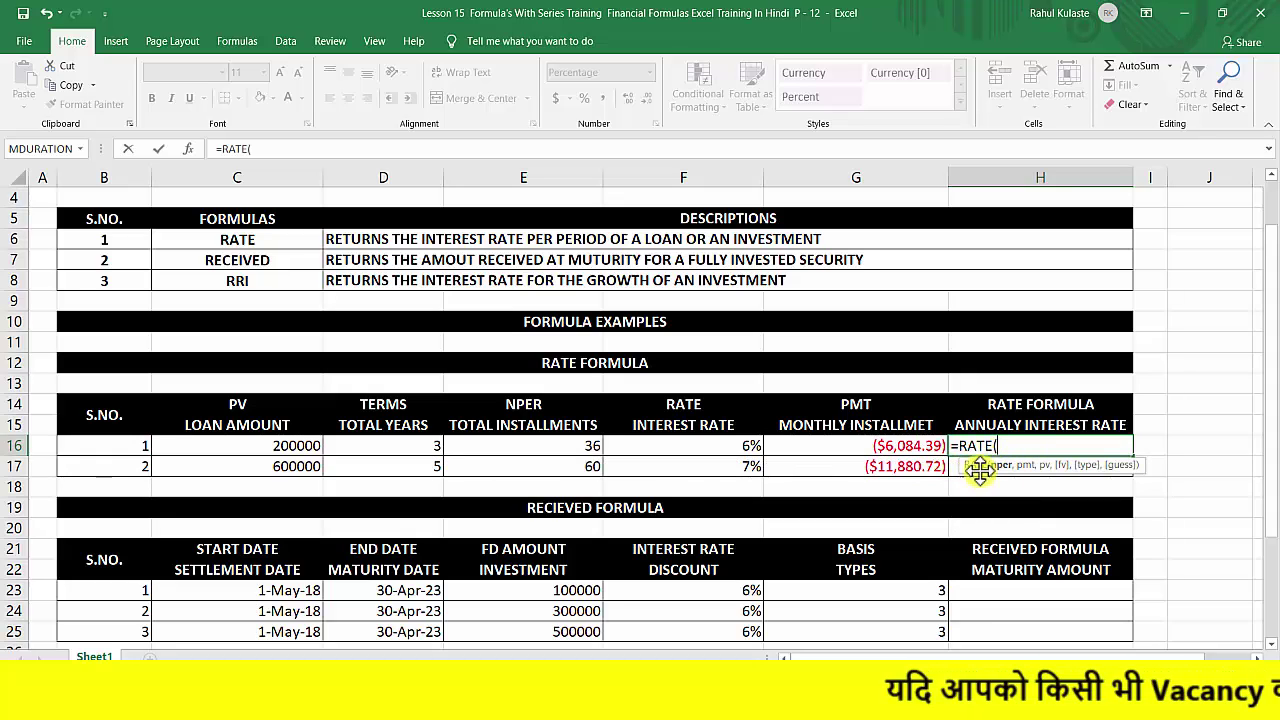
{"action": "left_click", "coordinate": [562, 446]}
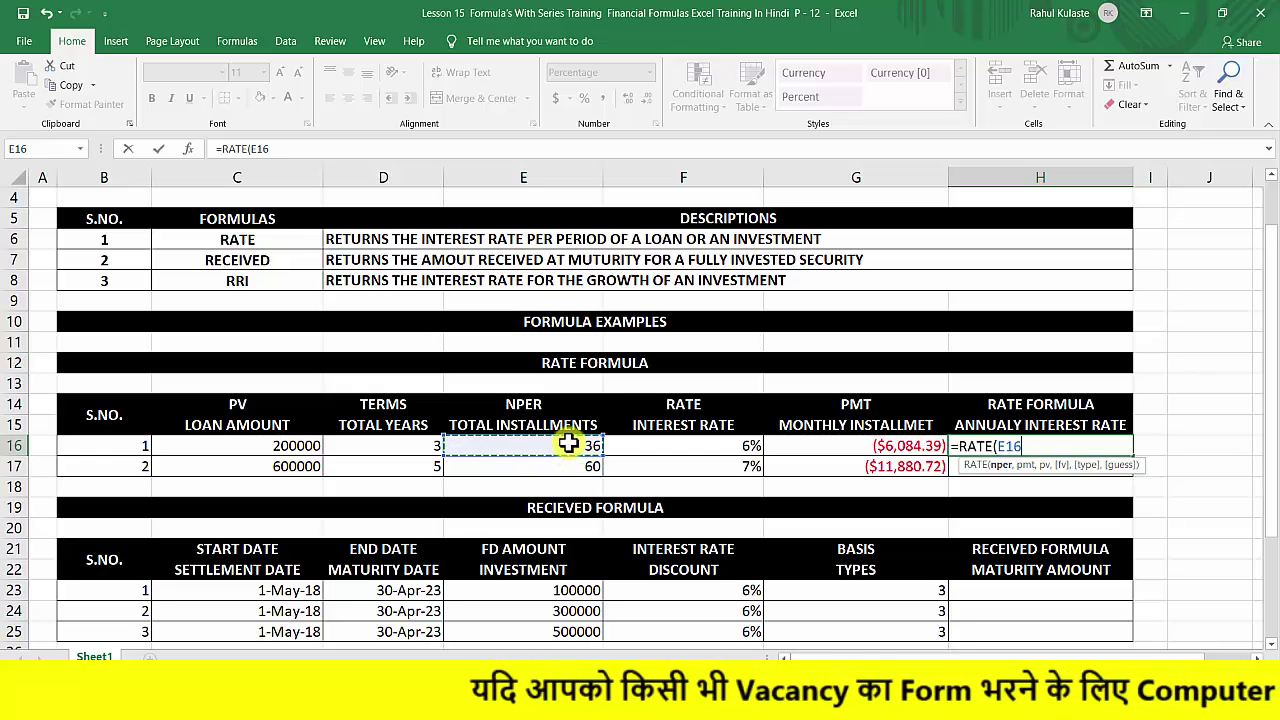
{"action": "type", "text": ","}
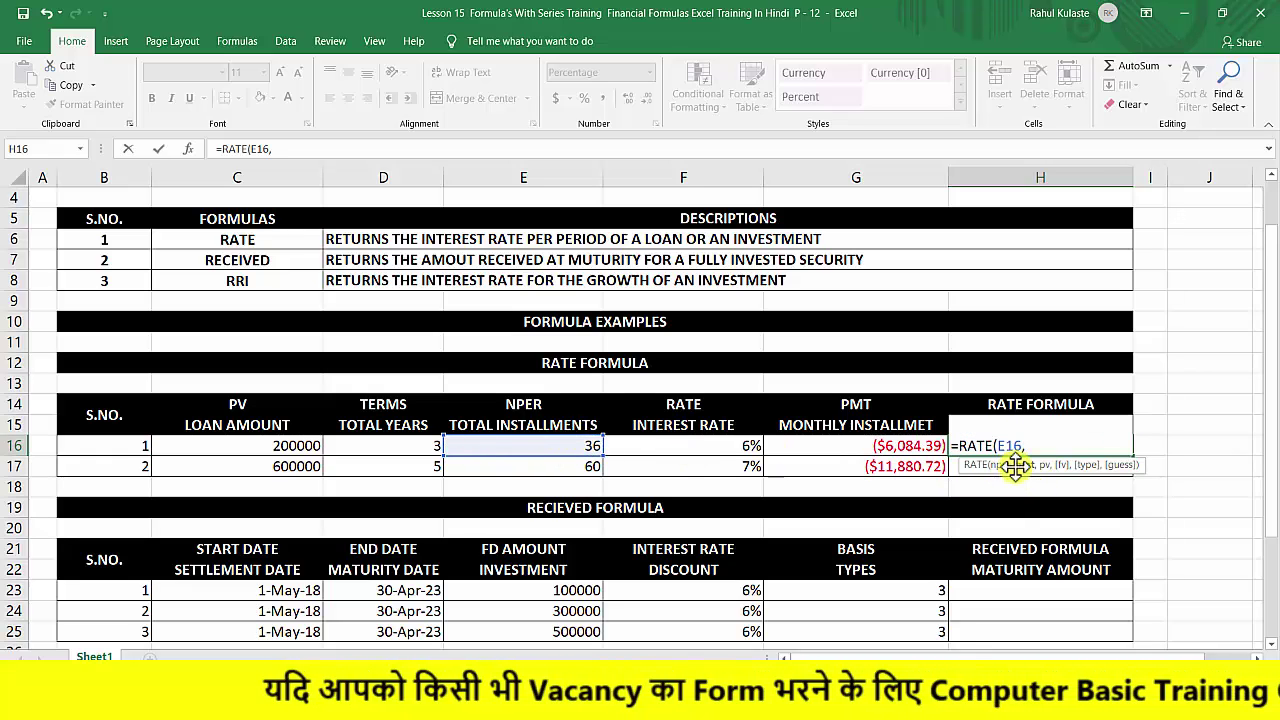
{"action": "left_click", "coordinate": [849, 448]}
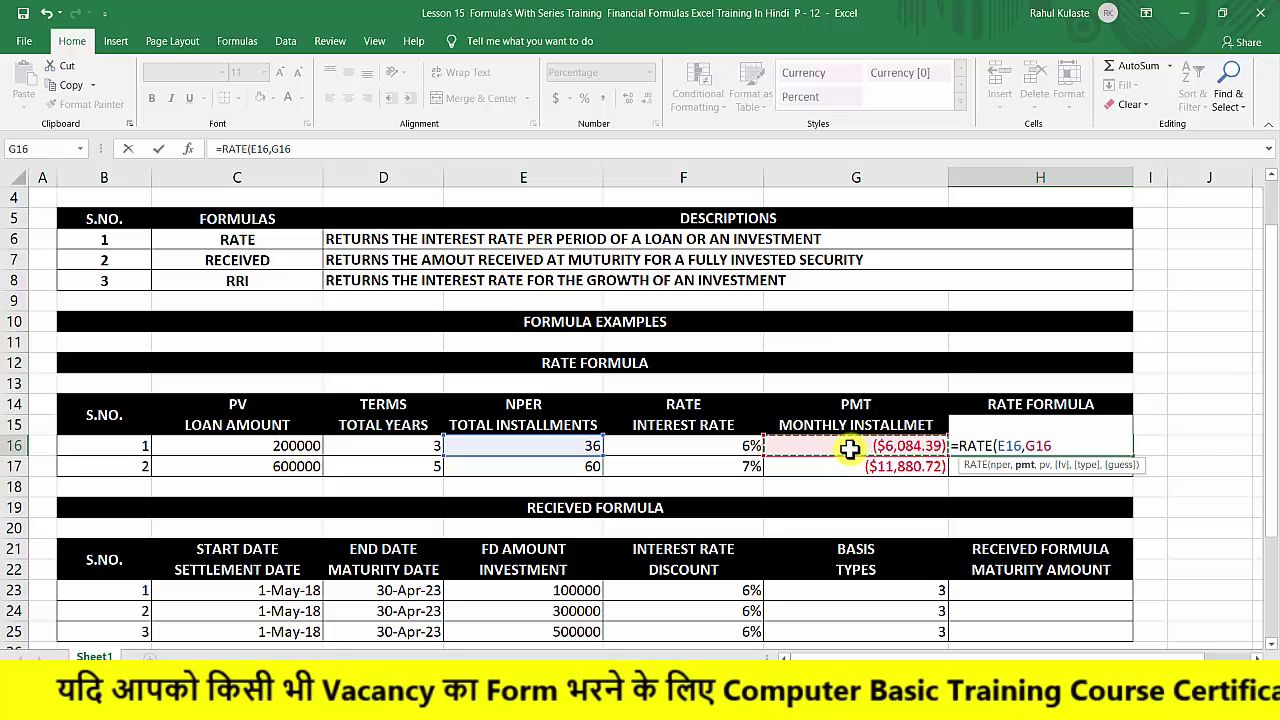
{"action": "key", "text": "BackSpace"}
{"action": "key", "text": "BackSpace"}
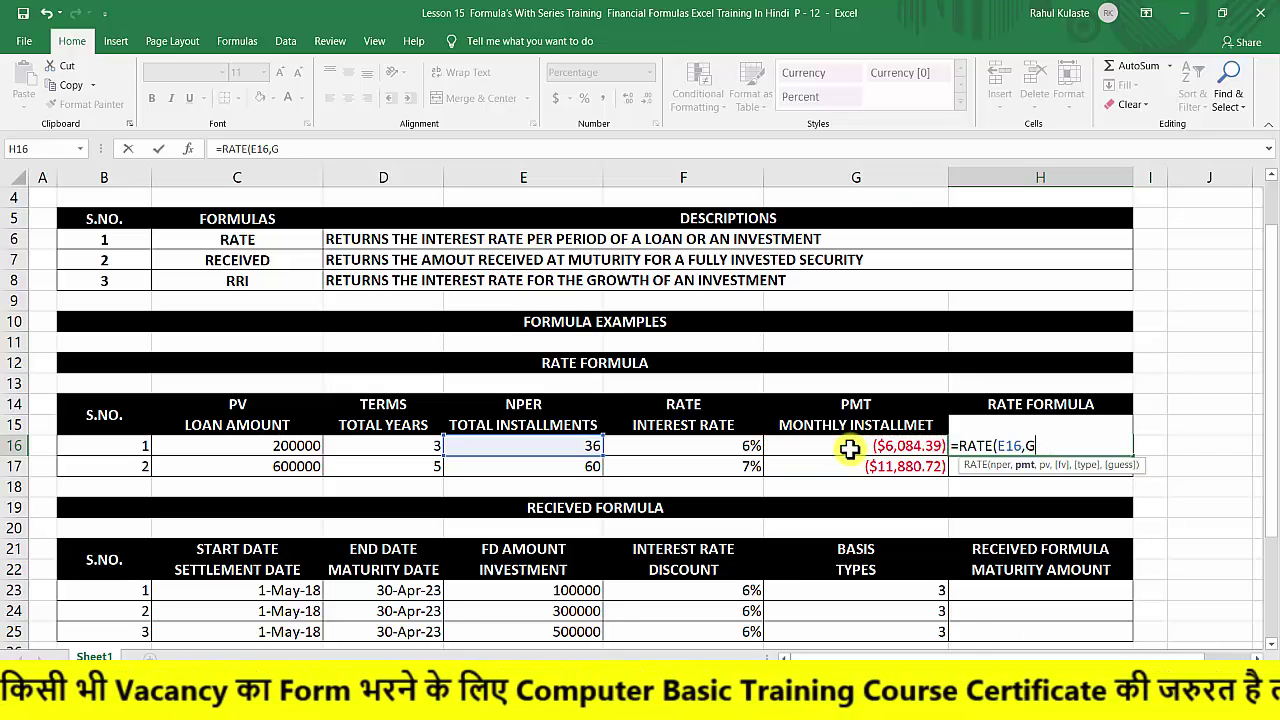
{"action": "key", "text": "Escape"}
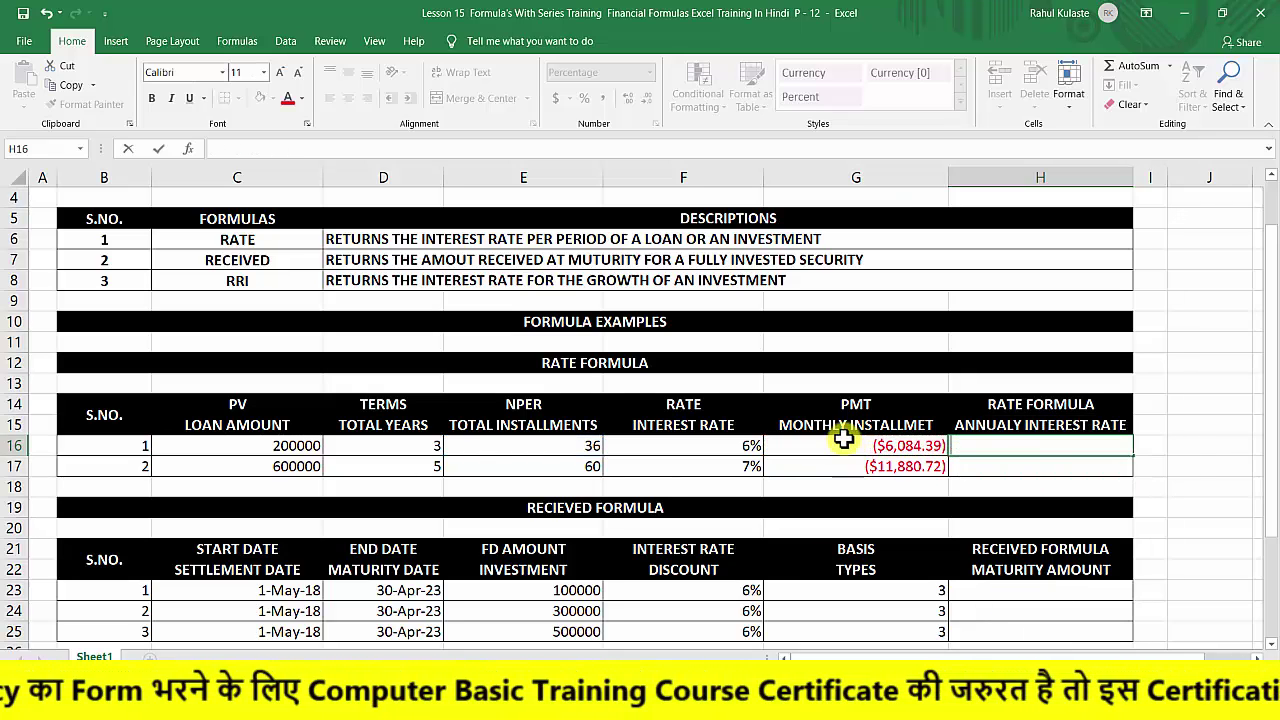
Apply the Comma number style to the monthly installment amounts in G16:G17.
{"action": "left_click_drag", "start_coordinate": [843, 440], "coordinate": [855, 463]}
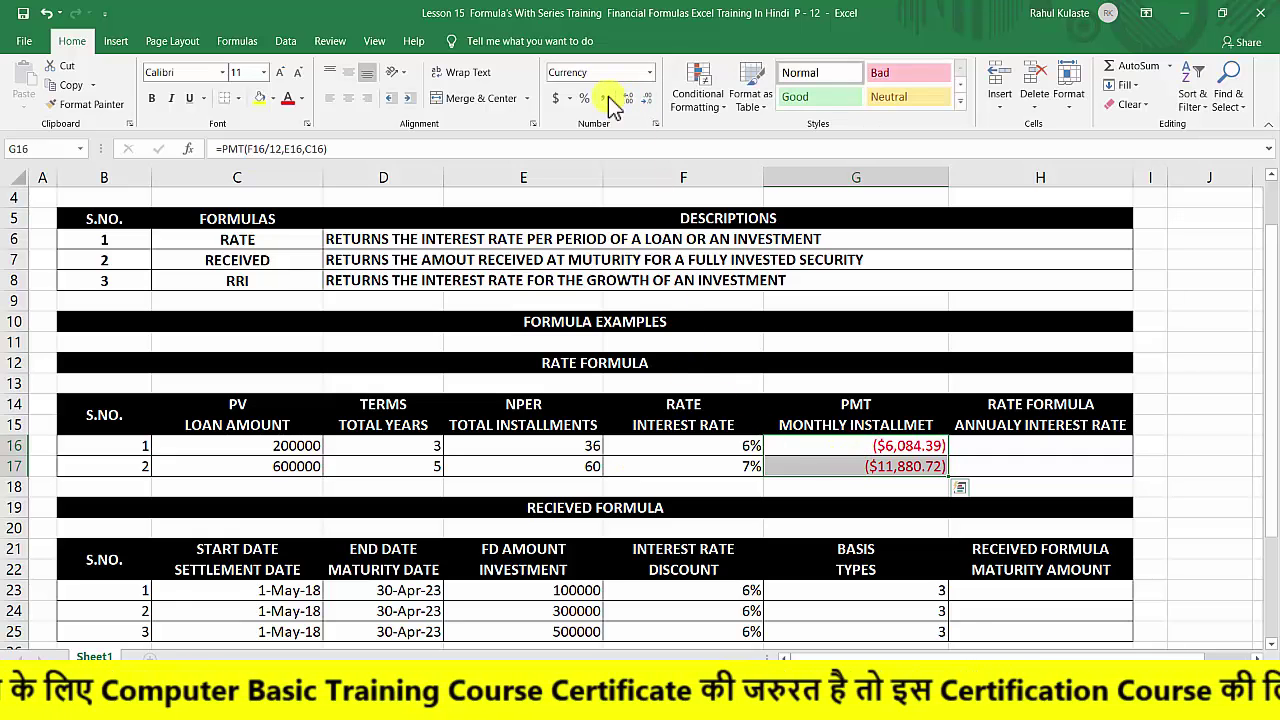
{"action": "left_click", "coordinate": [601, 98]}
Calculate the first loan's annual interest rate in H16 with =RATE(E16,G16,C16,0,0)*12 and compare it with the given rate in F16.
{"action": "left_click", "coordinate": [1050, 441]}
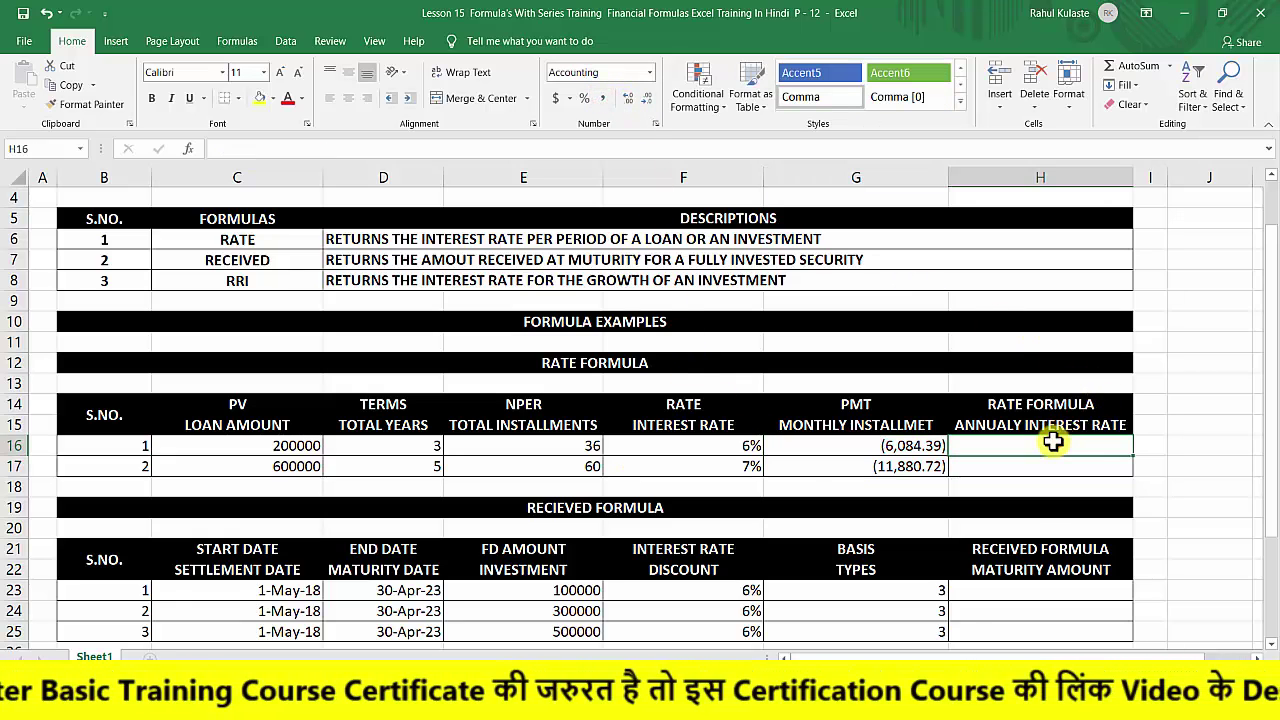
{"action": "type", "text": "="}
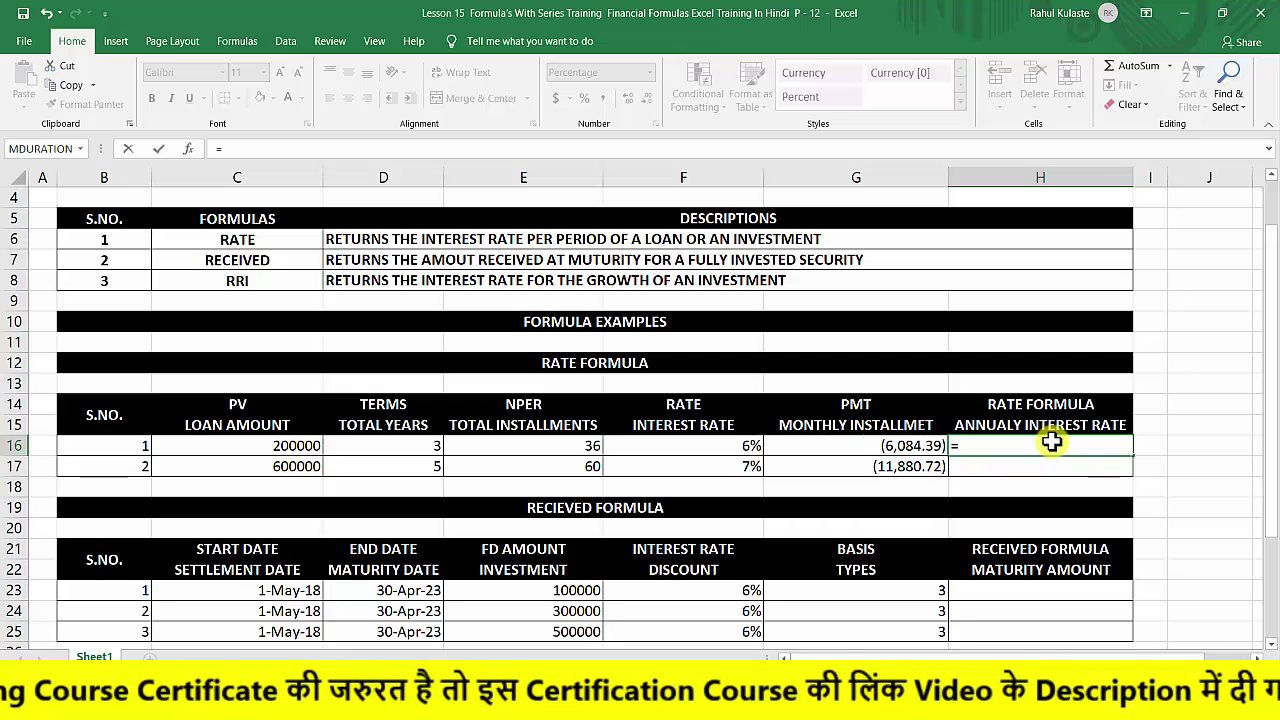
{"action": "type", "text": "RATE("}
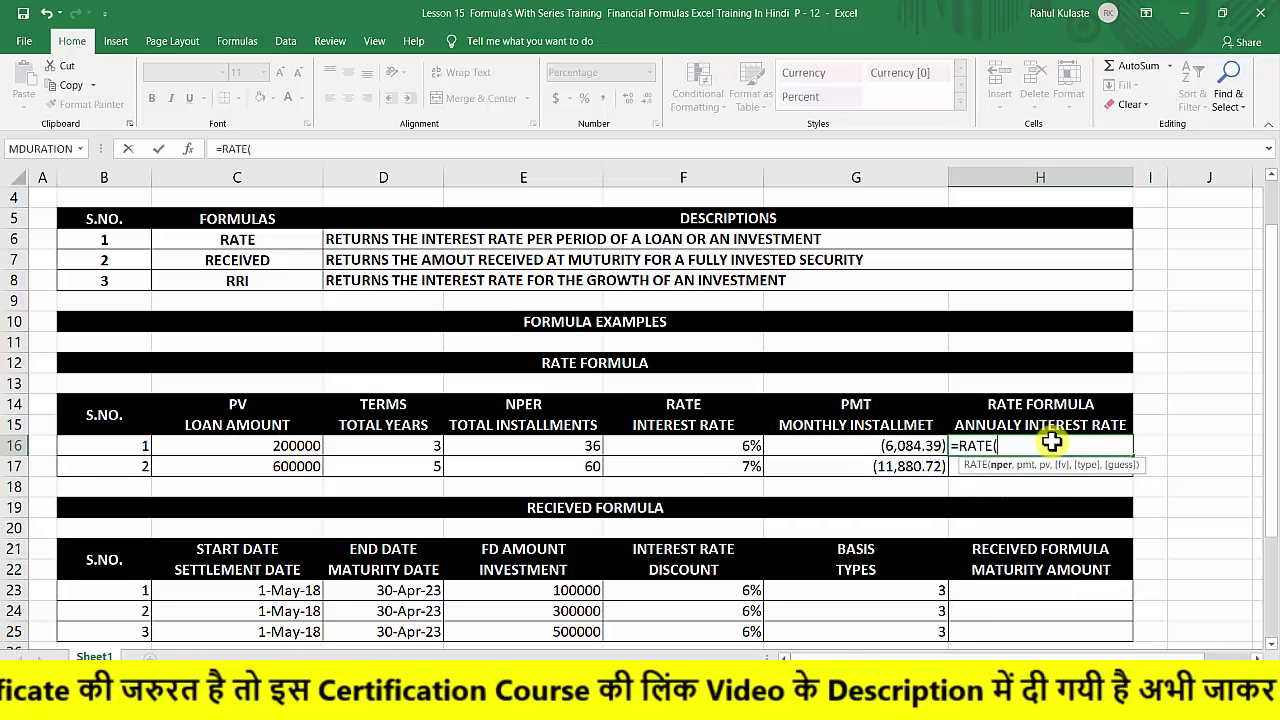
{"action": "left_click", "coordinate": [517, 446]}
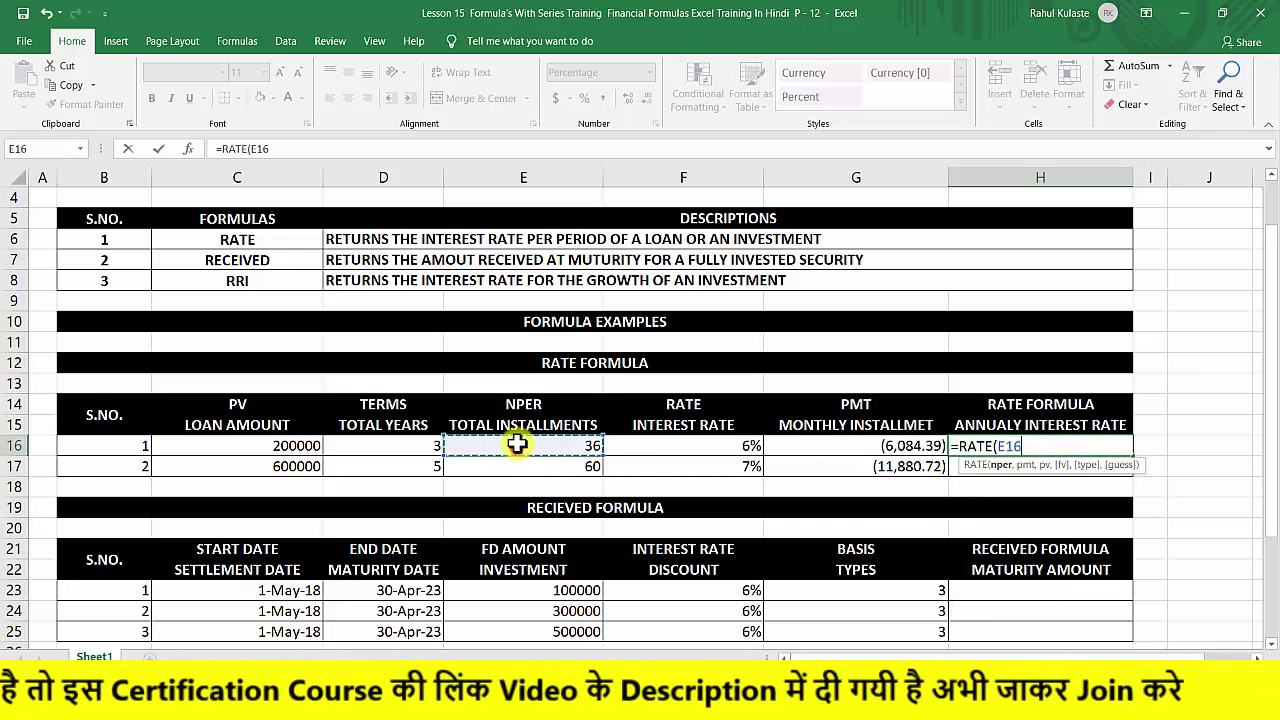
{"action": "type", "text": ","}
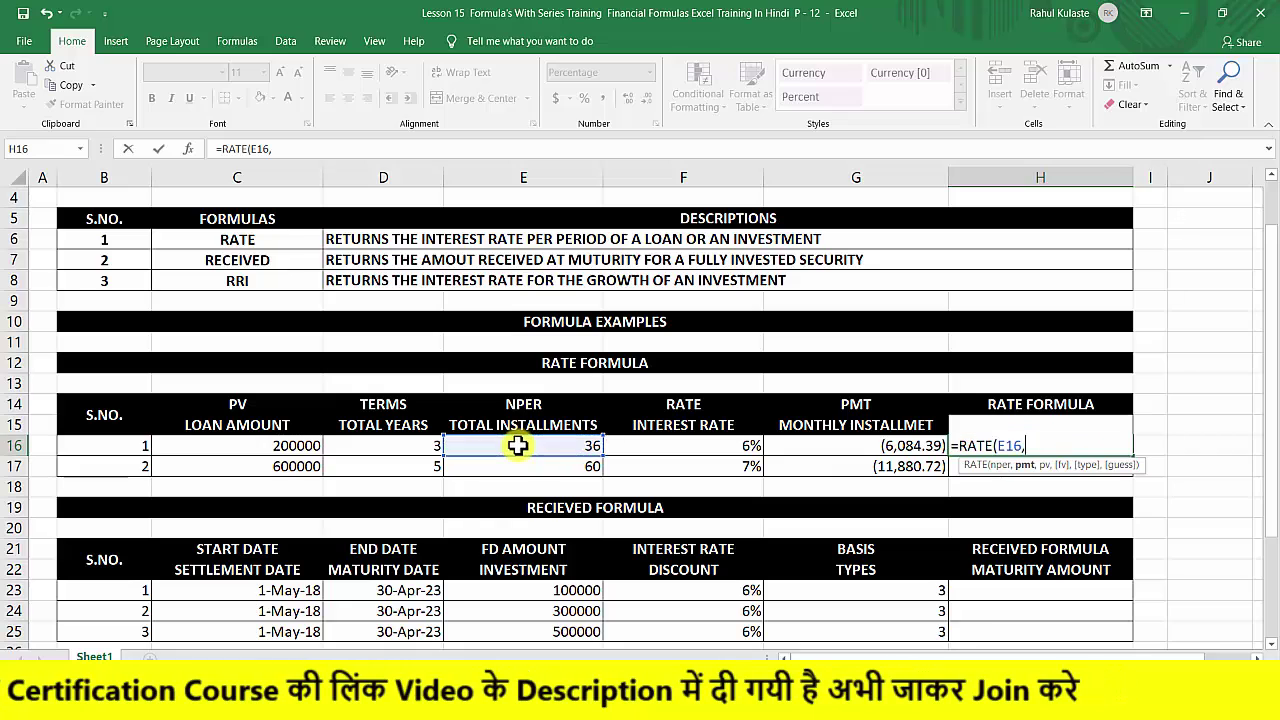
{"action": "left_click", "coordinate": [847, 445]}
{"action": "type", "text": ","}
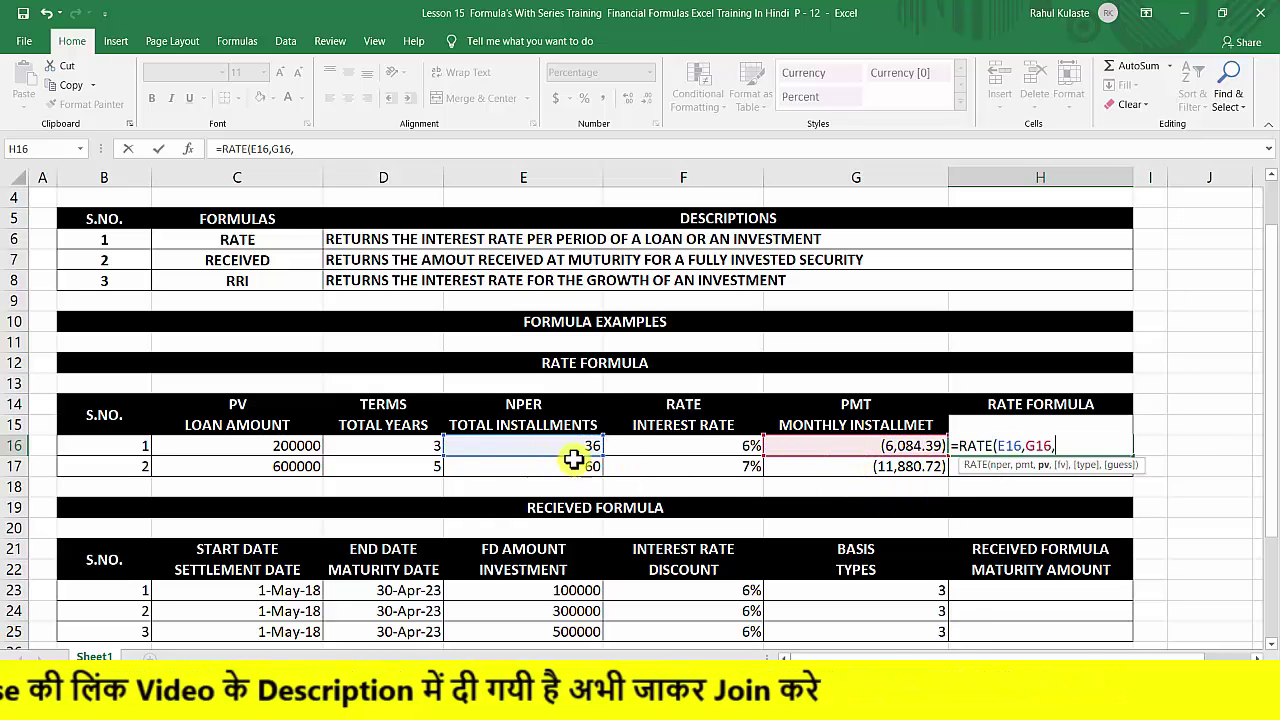
{"action": "left_click", "coordinate": [287, 445]}
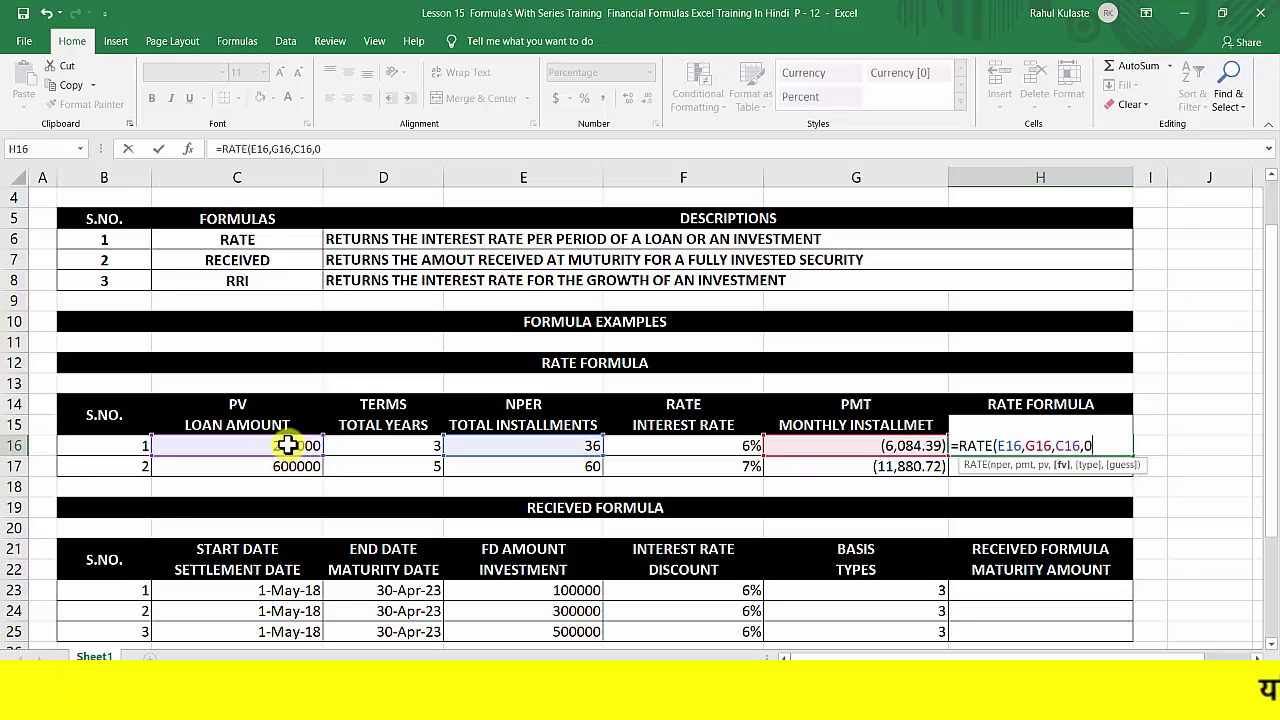
{"action": "type", "text": ","}
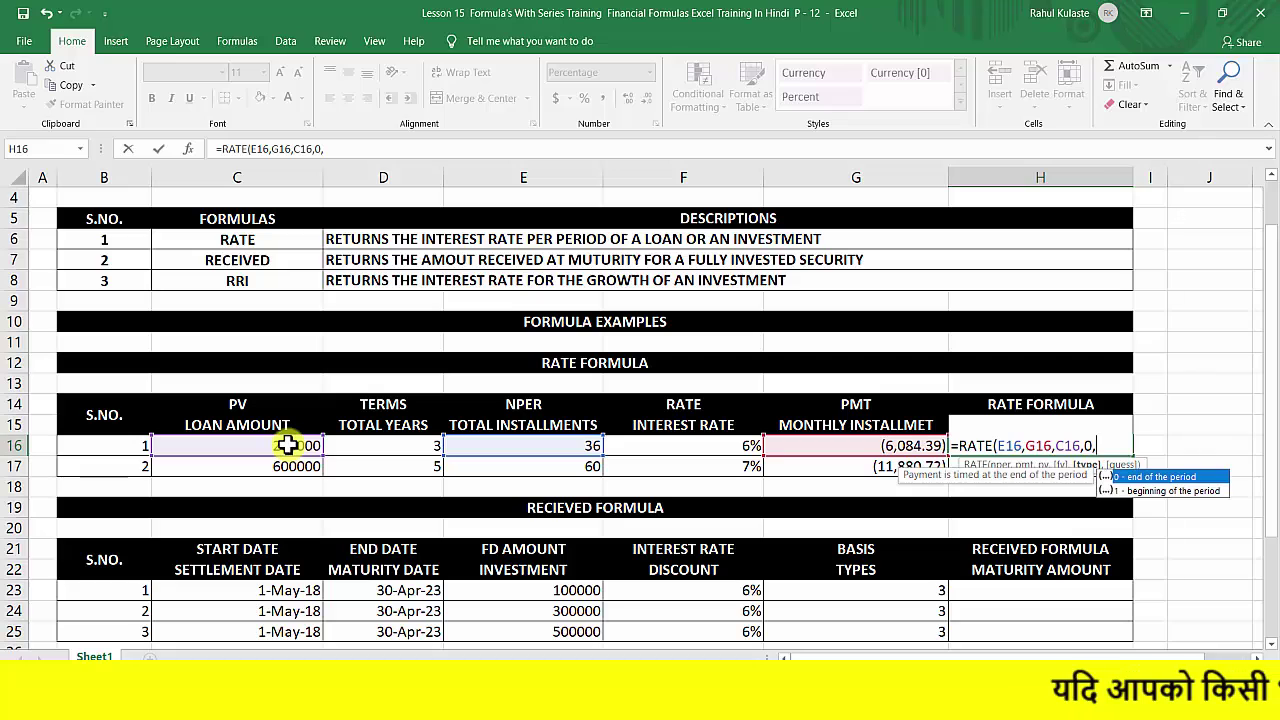
{"action": "type", "text": "0"}
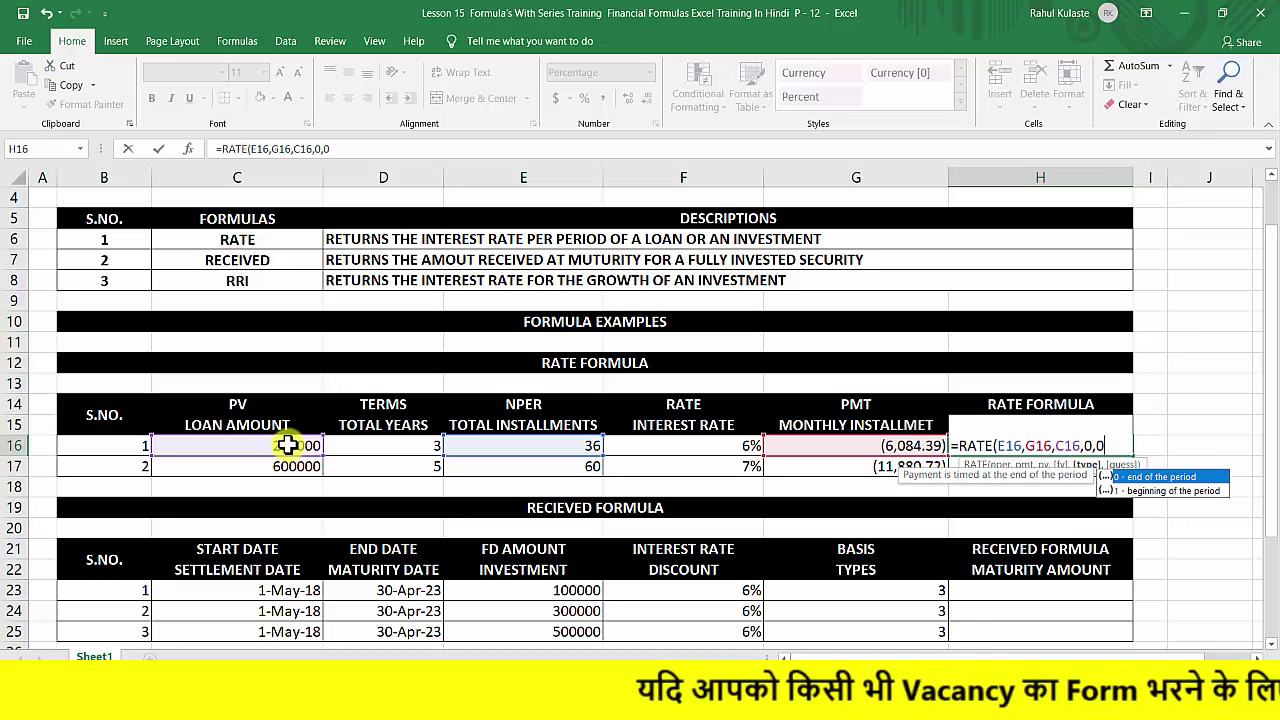
{"action": "type", "text": ")*12"}
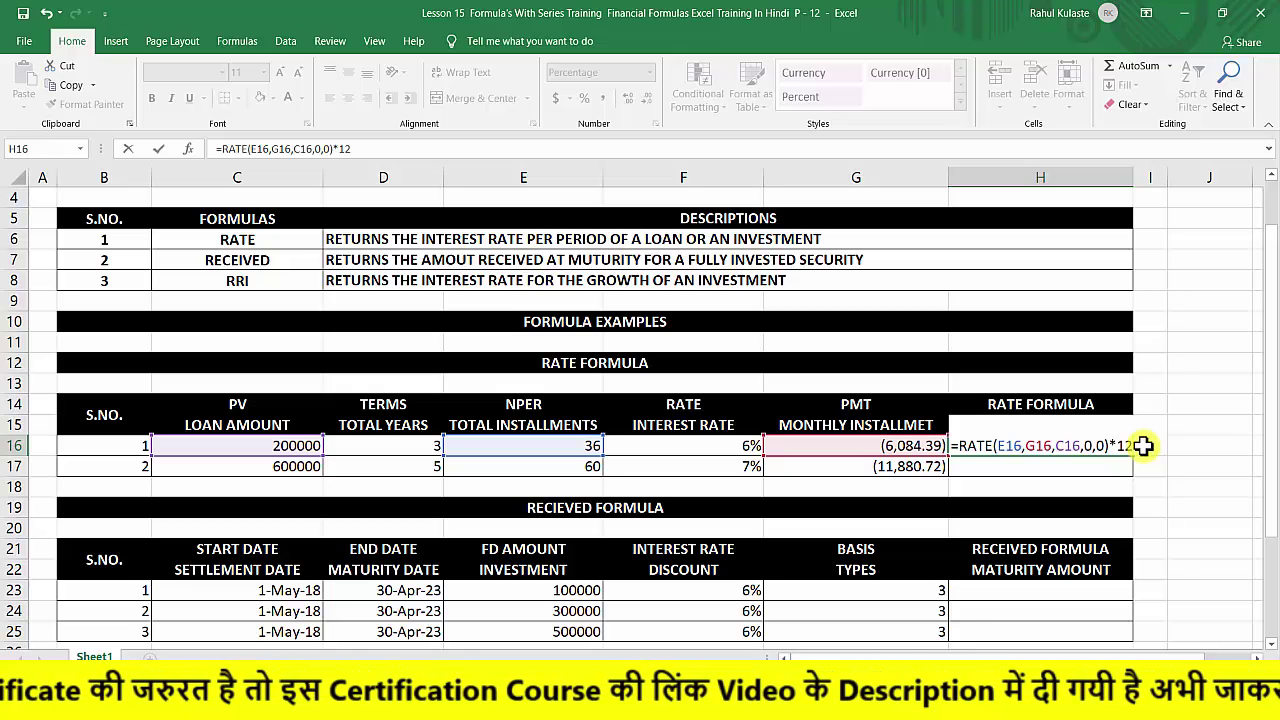
{"action": "key", "text": "Return"}
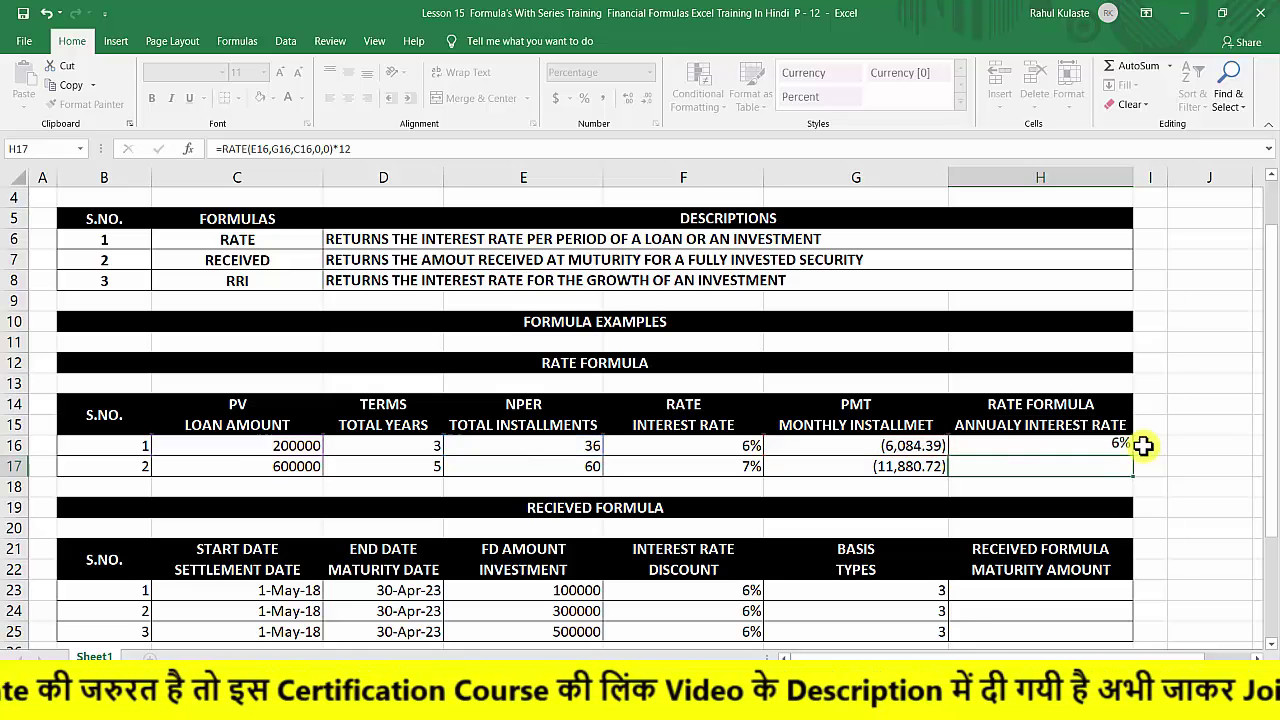
{"action": "left_click", "coordinate": [748, 445]}
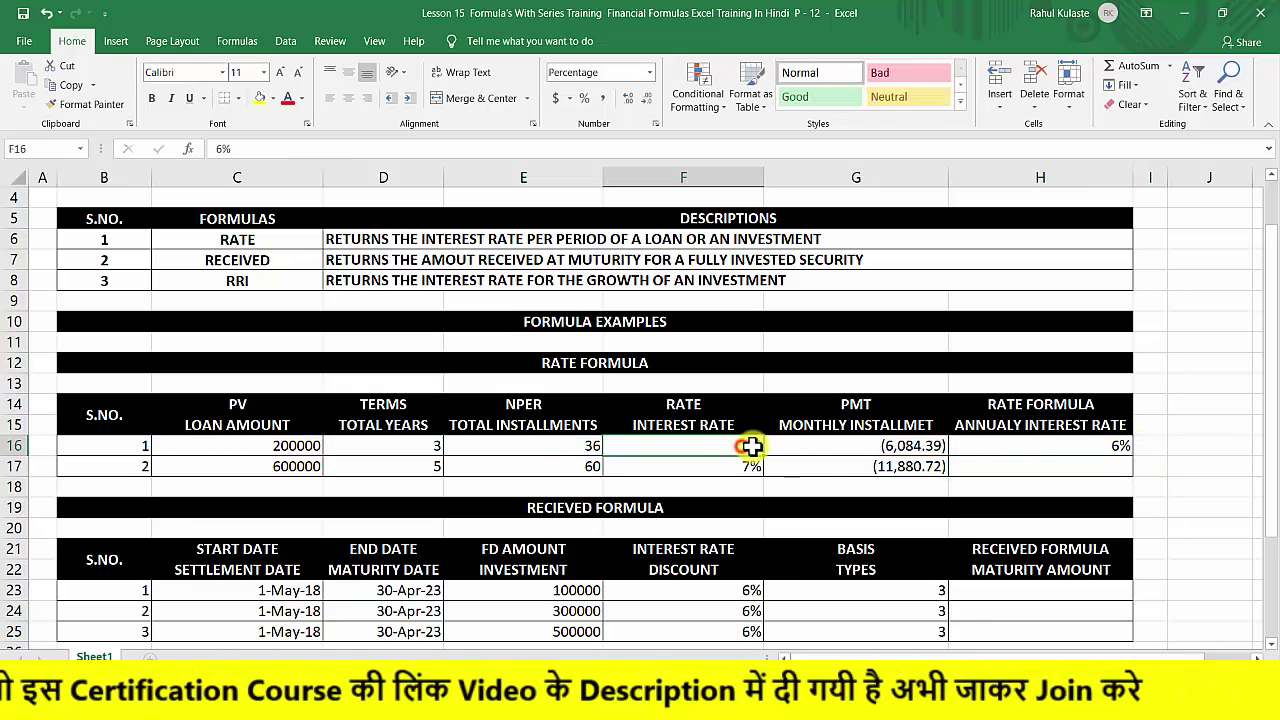
{"action": "left_click", "coordinate": [1025, 450]}
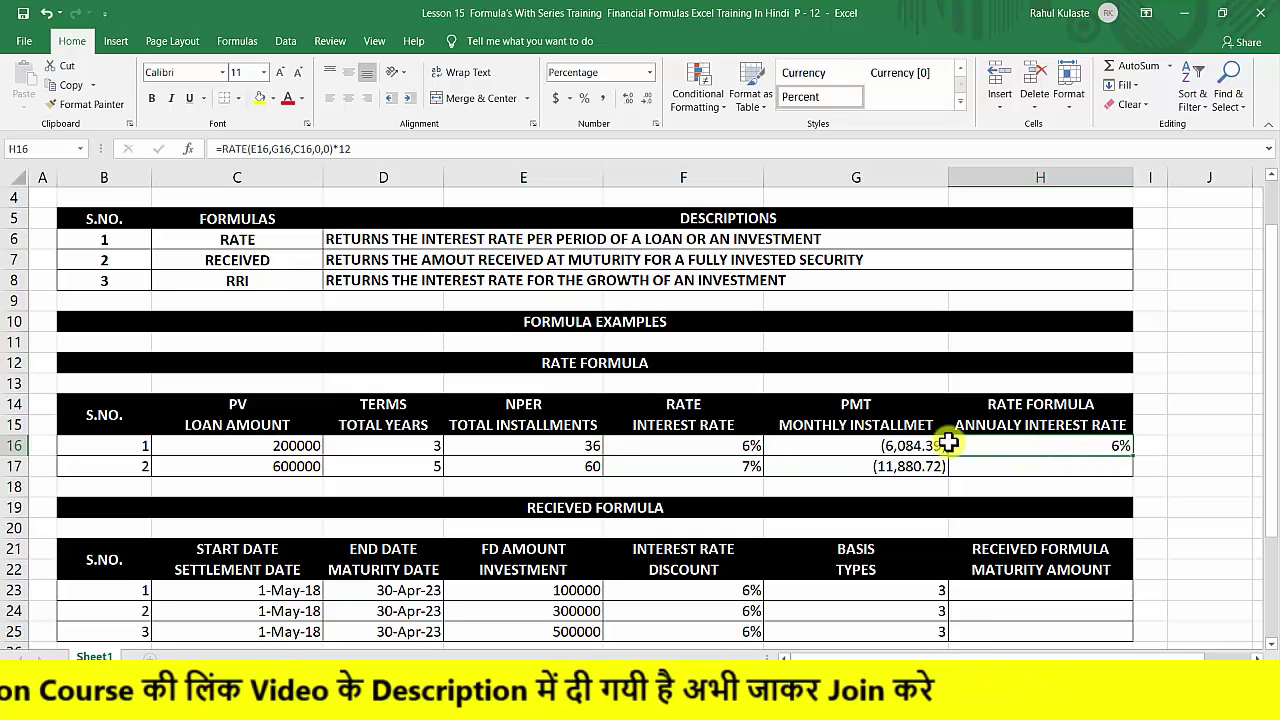
{"action": "left_click", "coordinate": [592, 364]}
Calculate the second loan's annual interest rate in H17 with =RATE(E17,G17,C17,0,0)*12.
{"action": "left_click", "coordinate": [1014, 471]}
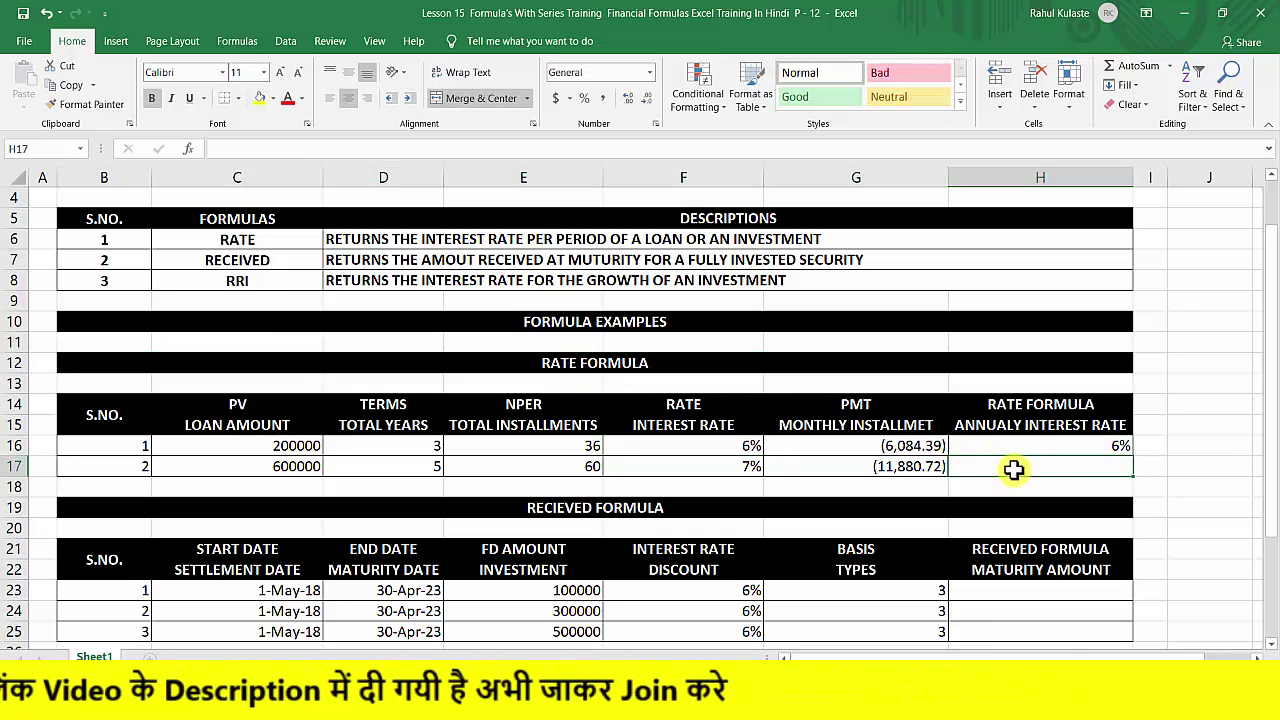
{"action": "type", "text": "="}
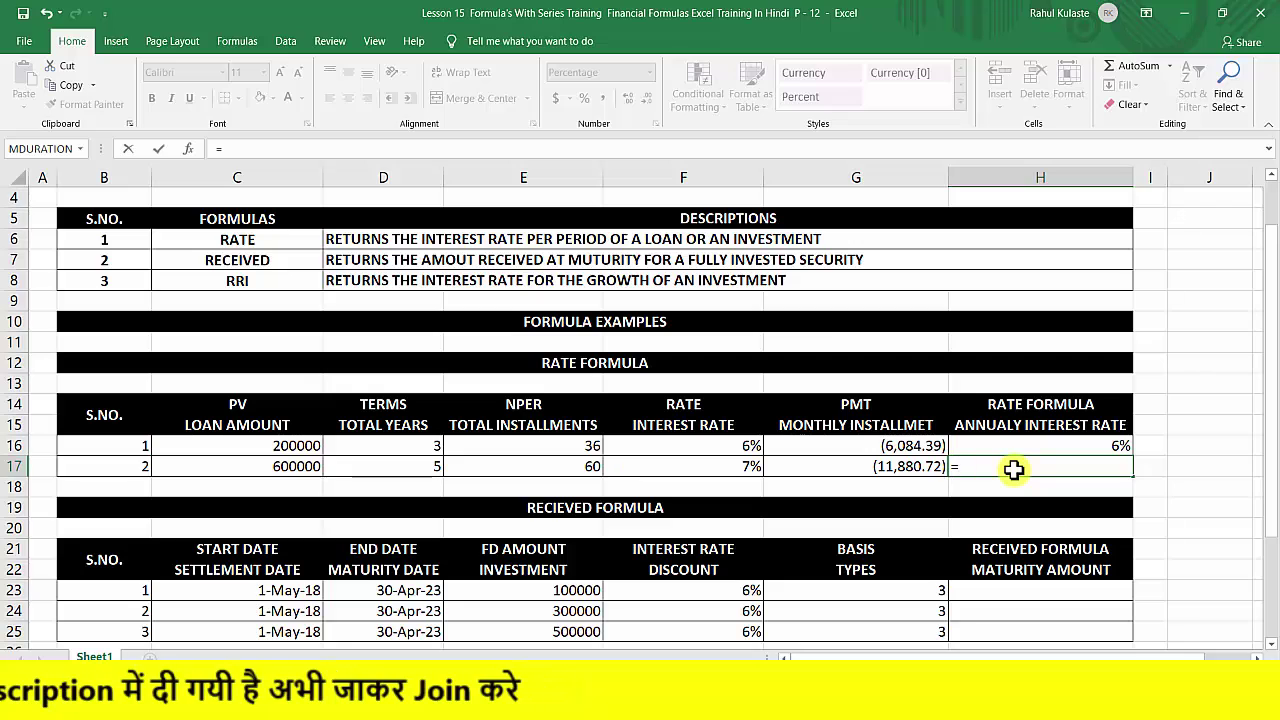
{"action": "type", "text": "RATE("}
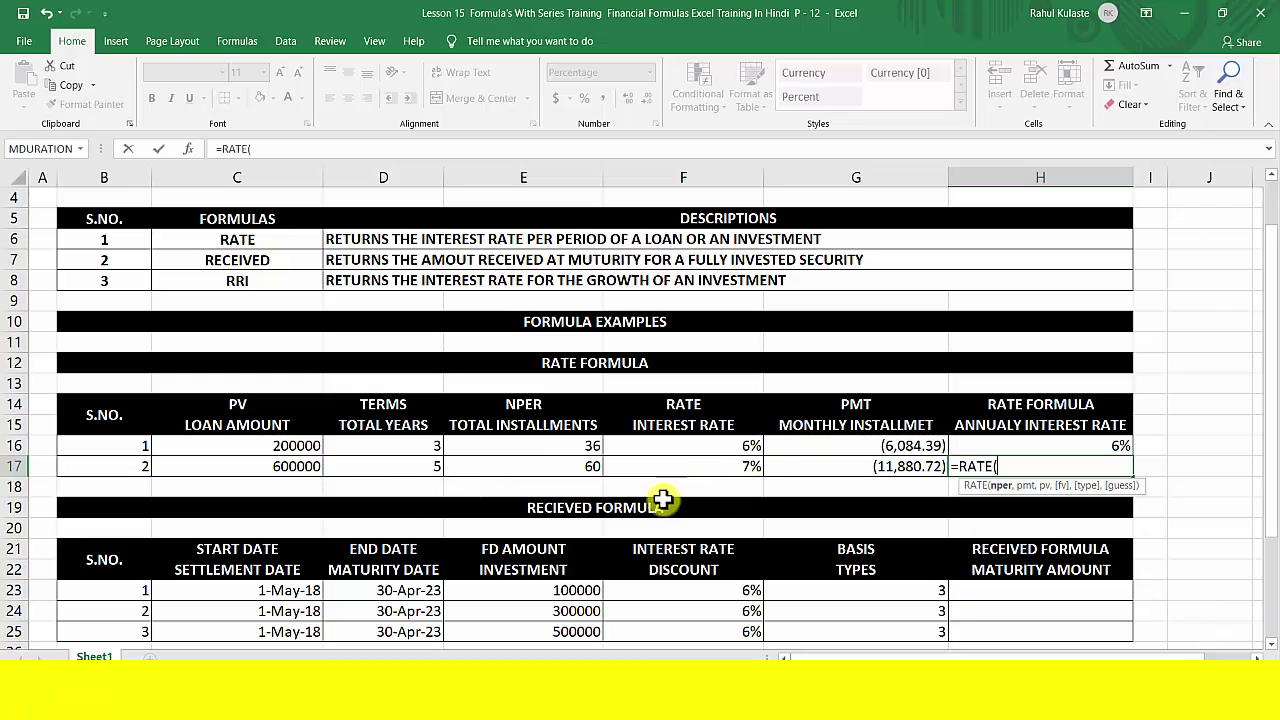
{"action": "left_click", "coordinate": [491, 465]}
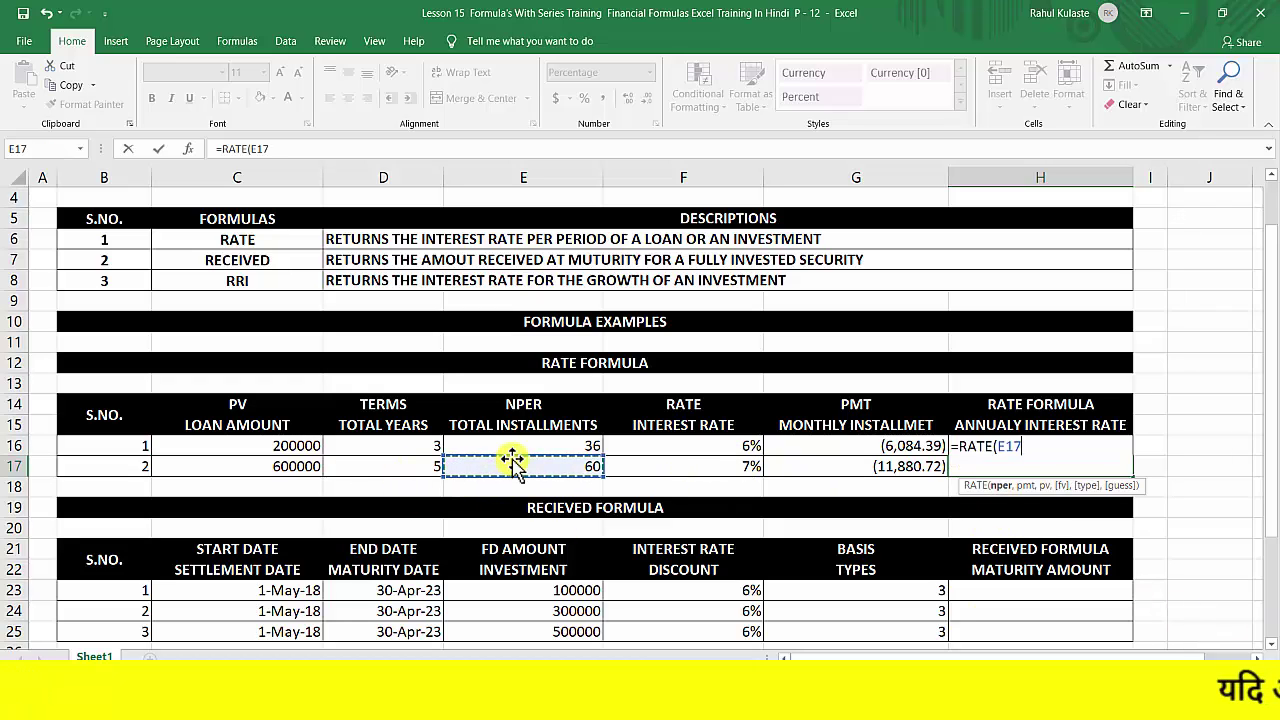
{"action": "type", "text": ","}
{"action": "left_click", "coordinate": [835, 466]}
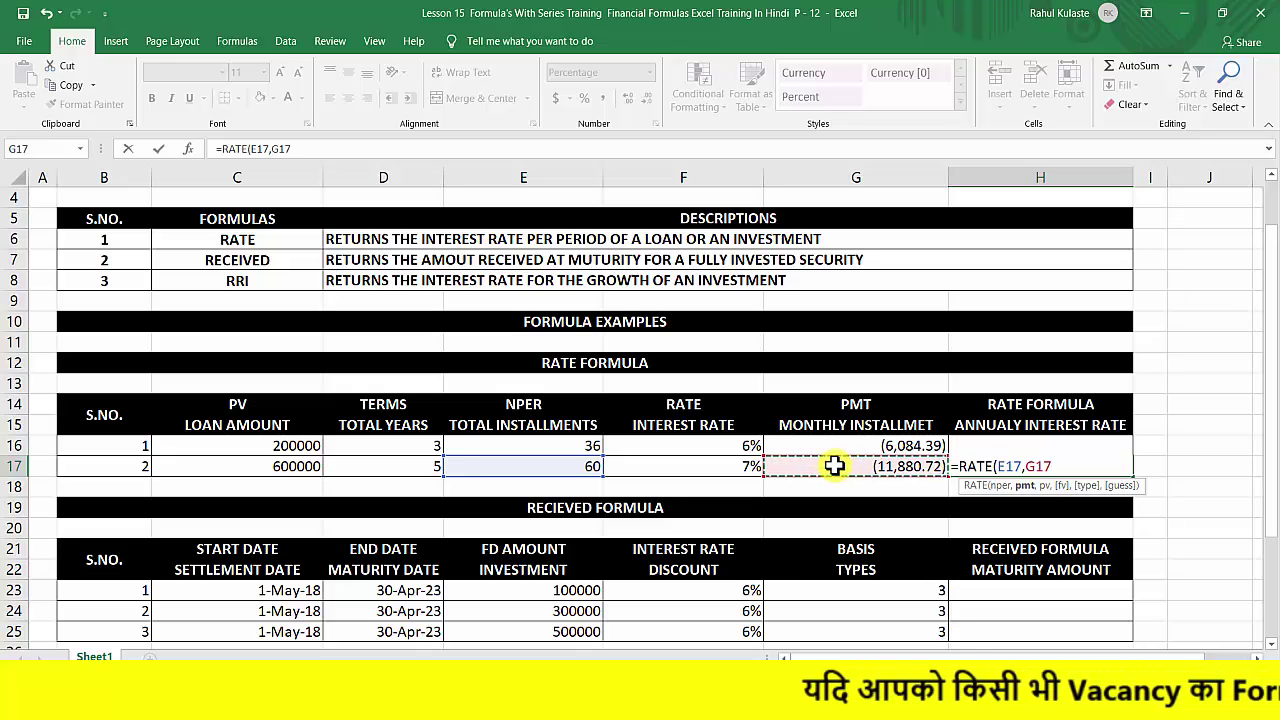
{"action": "type", "text": ","}
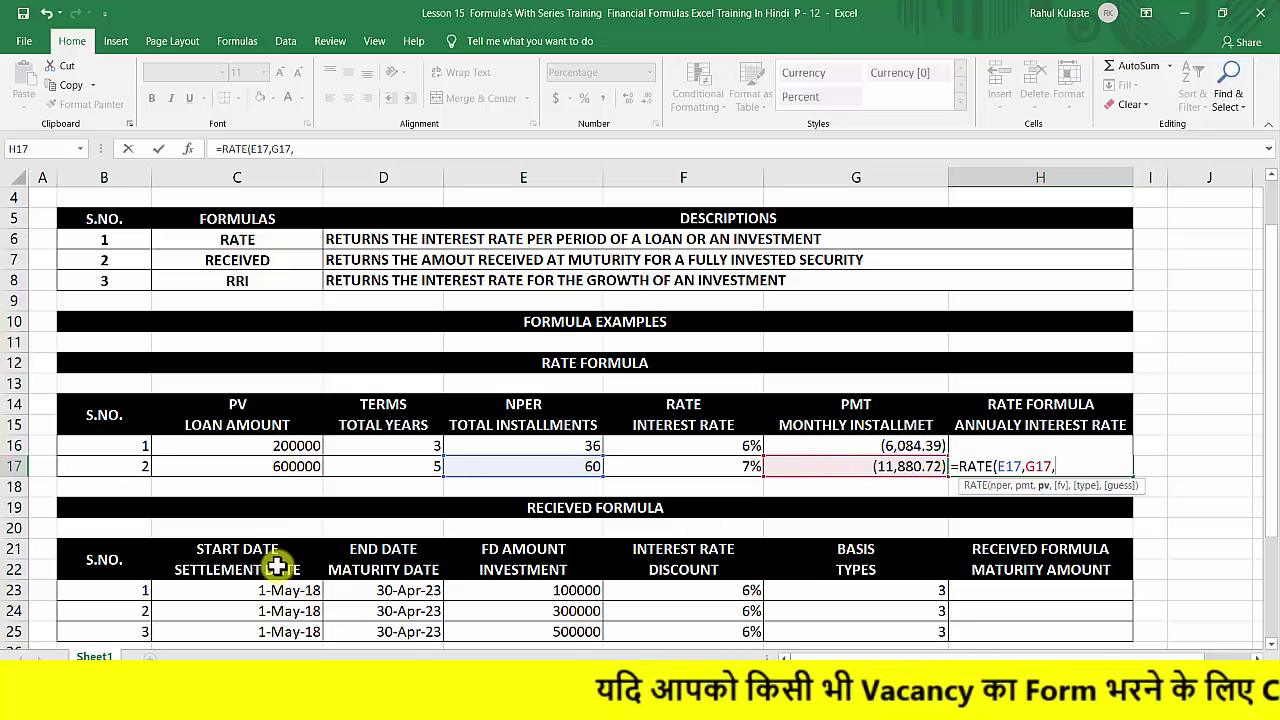
{"action": "left_click", "coordinate": [262, 476]}
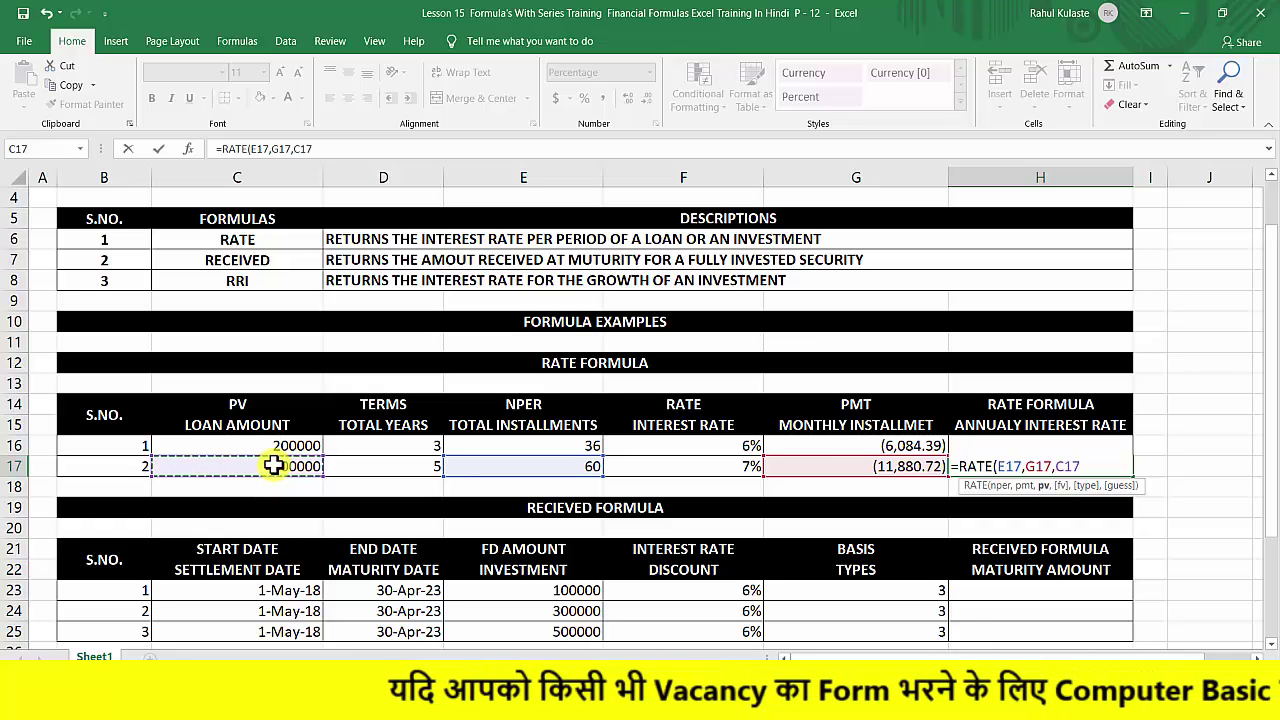
{"action": "type", "text": ","}
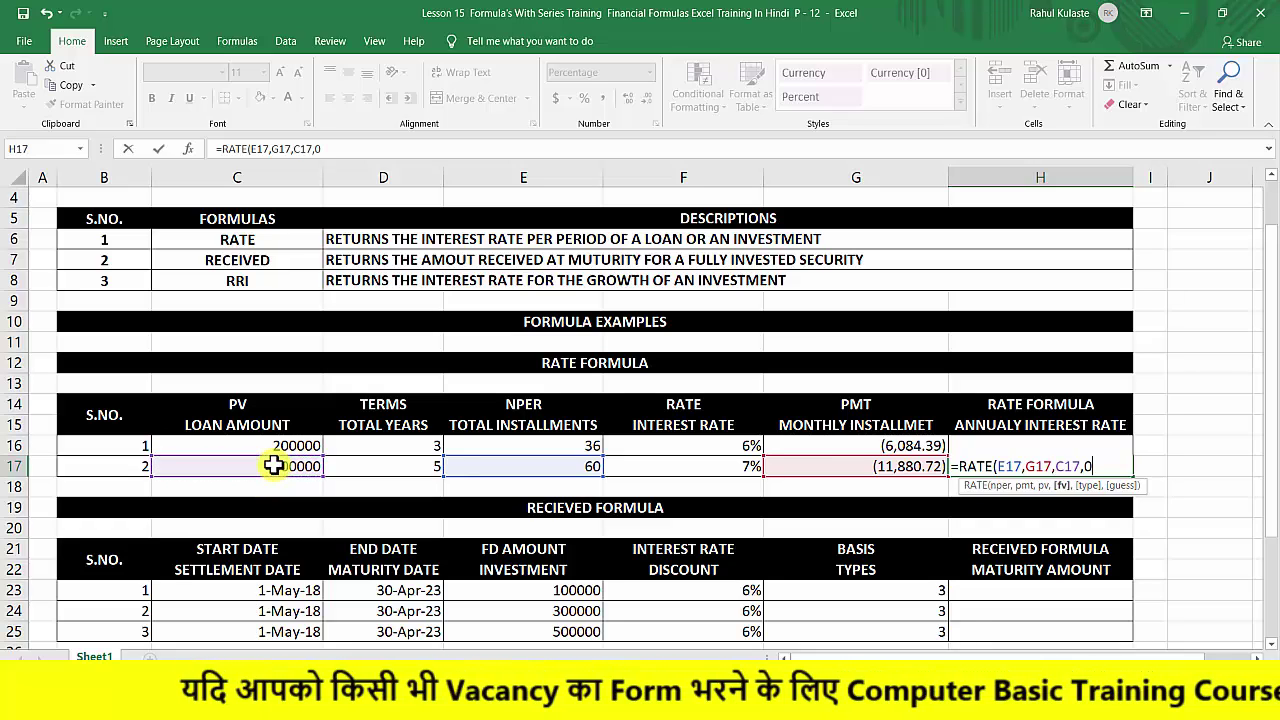
{"action": "type", "text": "0,0"}
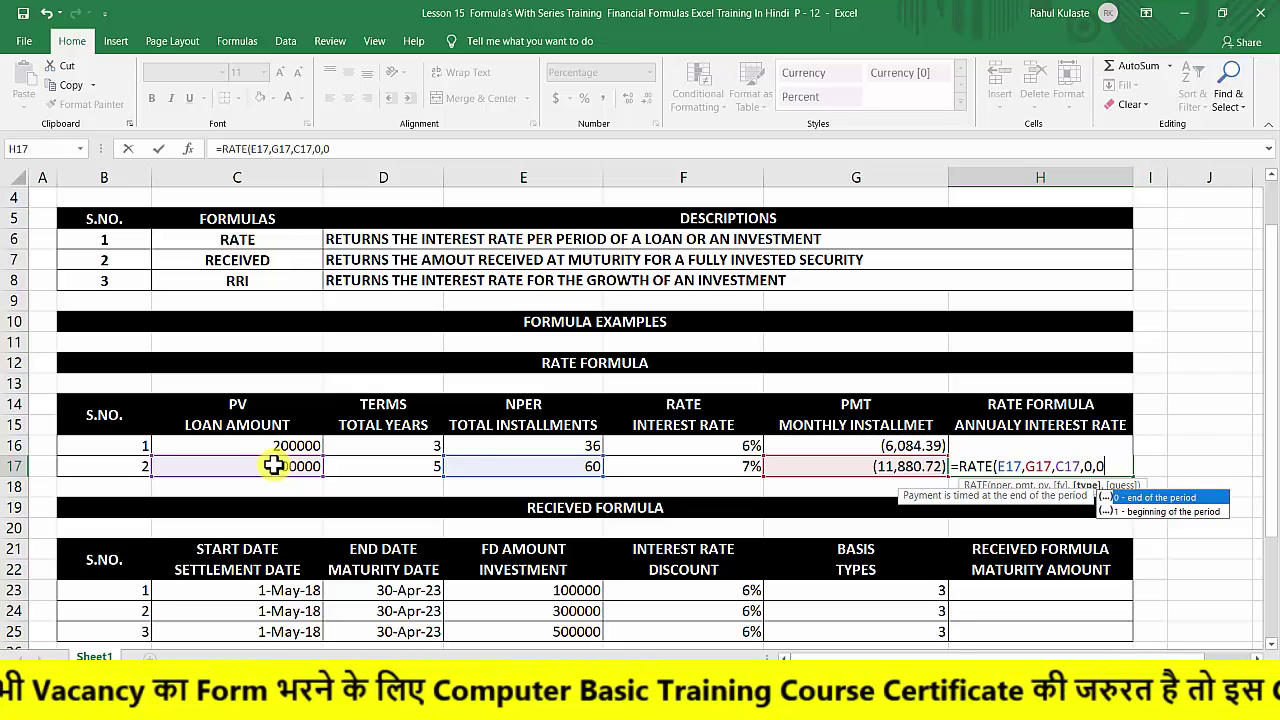
{"action": "type", "text": ")*12"}
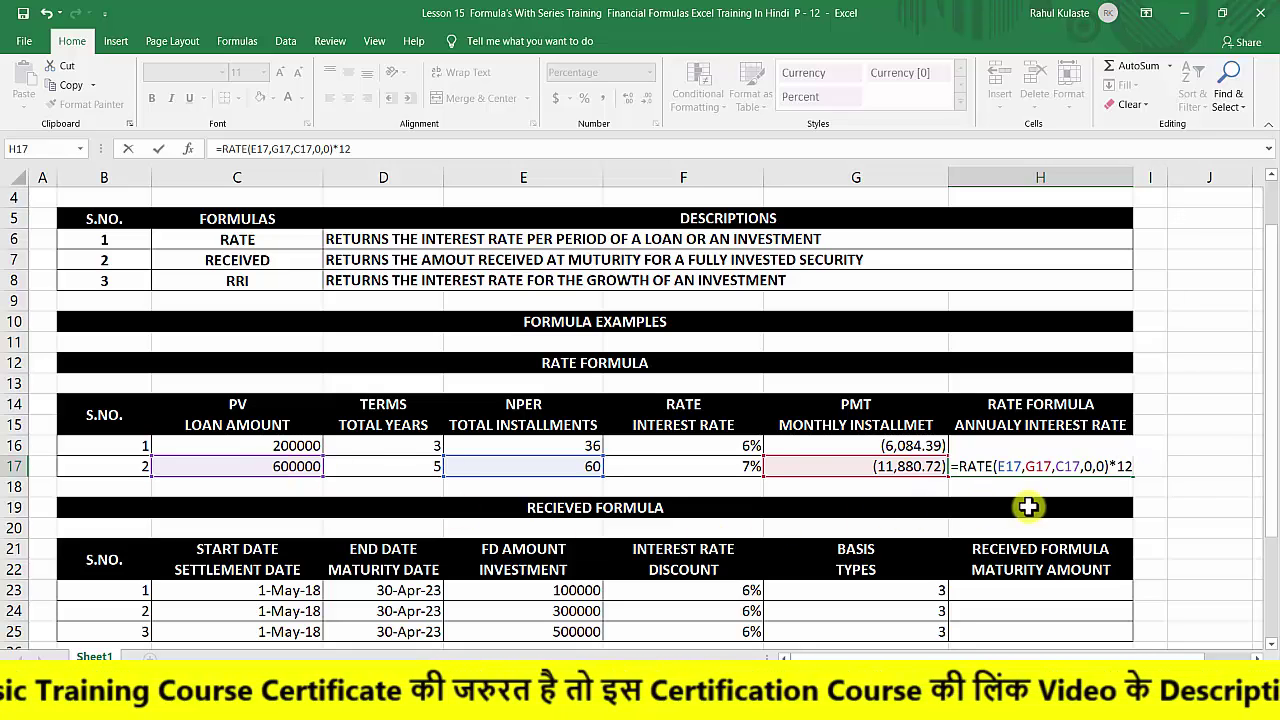
{"action": "key", "text": "Return"}
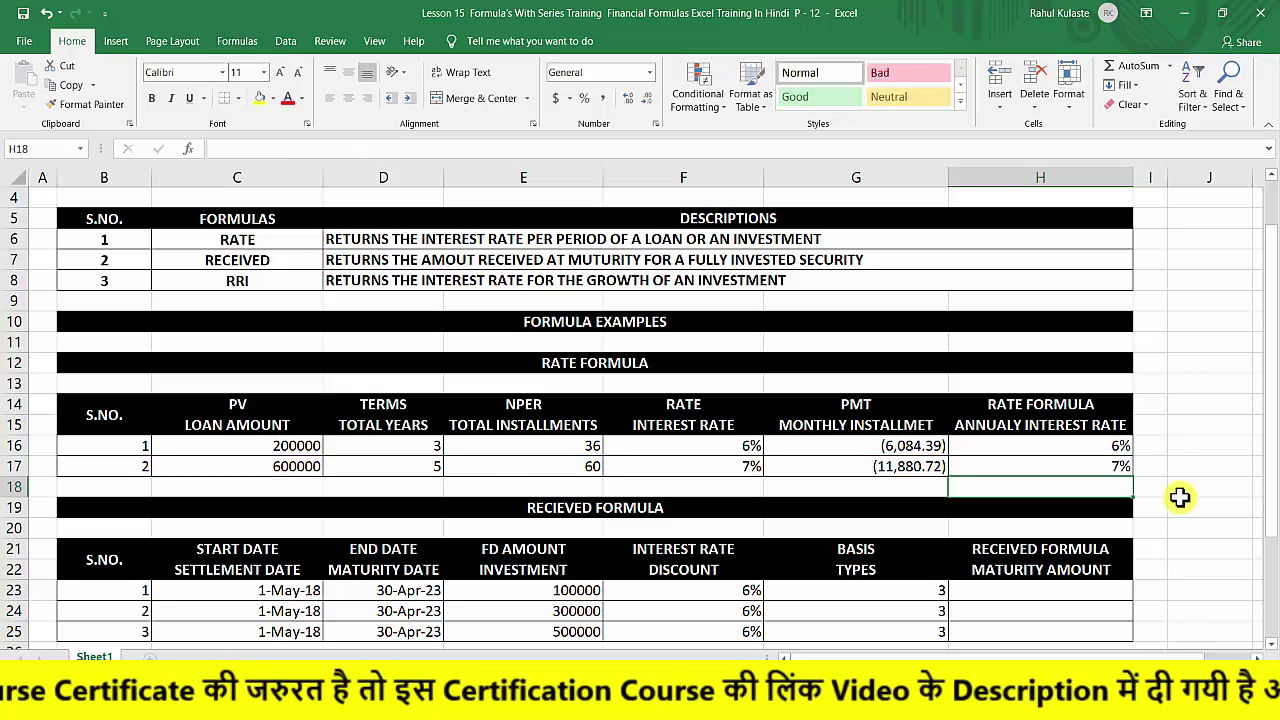
Compare the calculated annual interest rates in H16:H17 with the given interest rates of the two loans.
{"action": "left_click", "coordinate": [1058, 466]}
{"action": "left_click", "coordinate": [655, 467]}
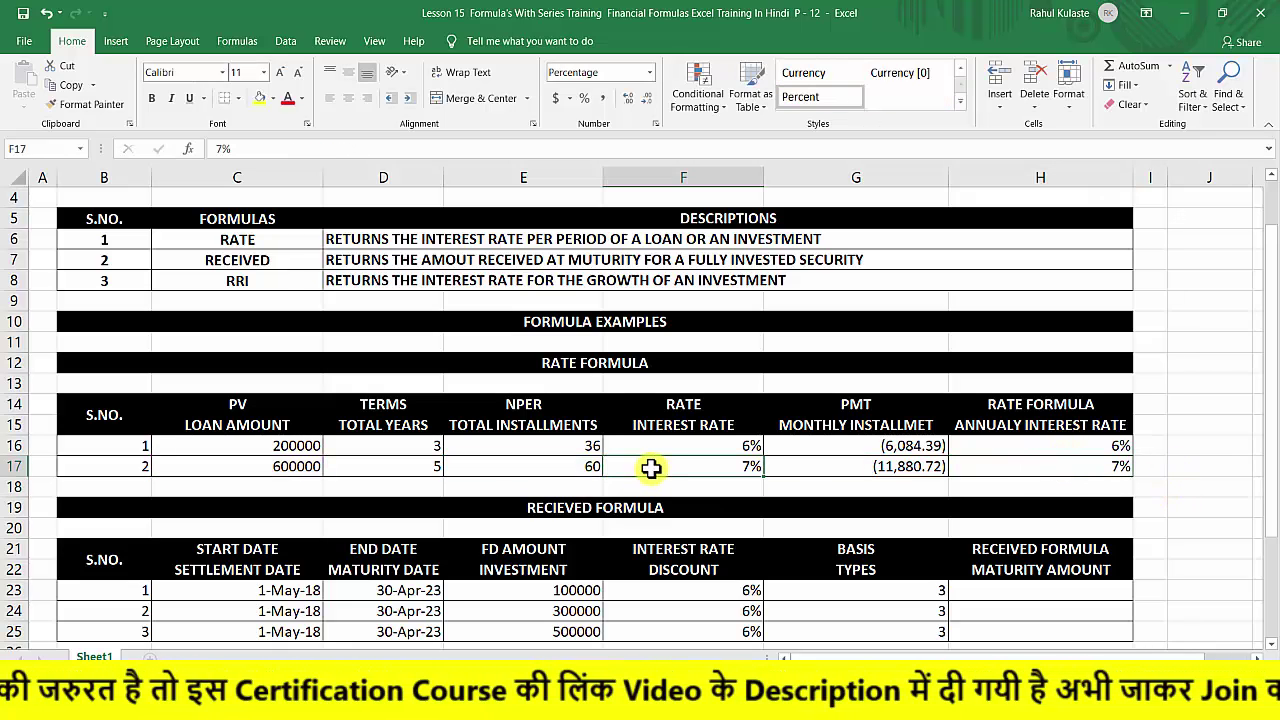
{"action": "left_click", "coordinate": [1007, 446]}
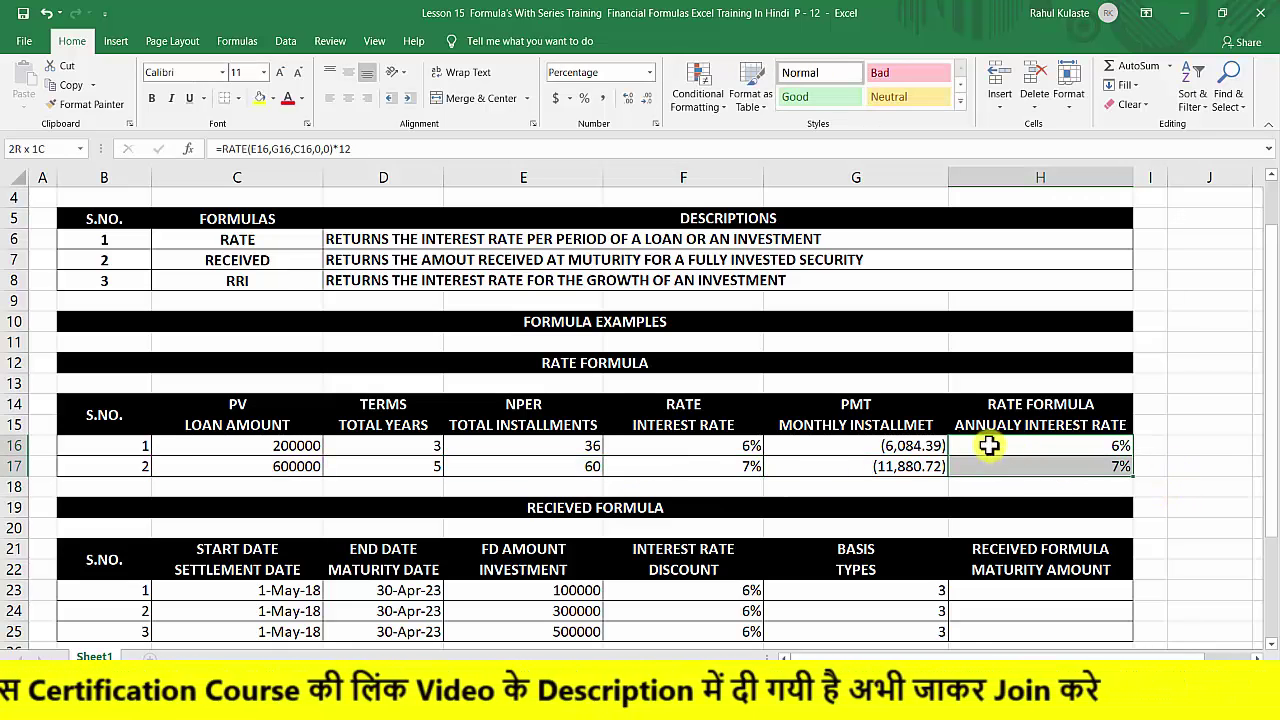
{"action": "left_click", "coordinate": [649, 363]}
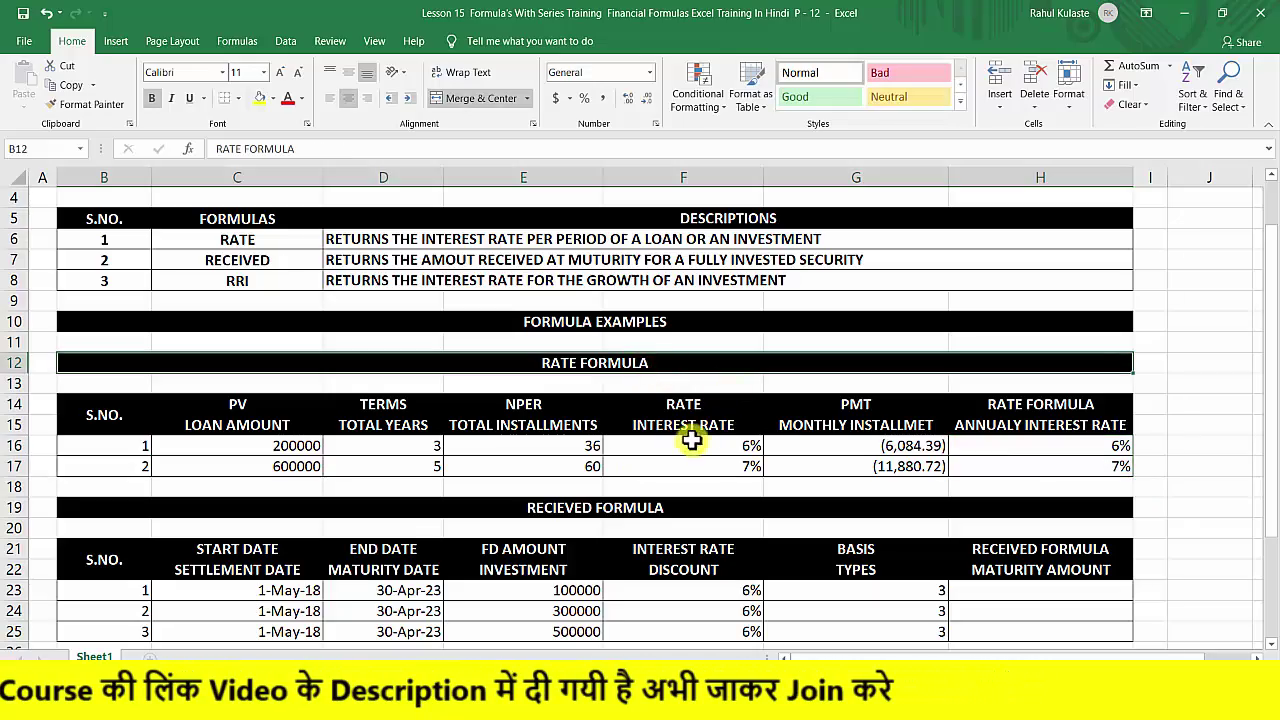
{"action": "left_click_drag", "start_coordinate": [980, 445], "coordinate": [1019, 474]}
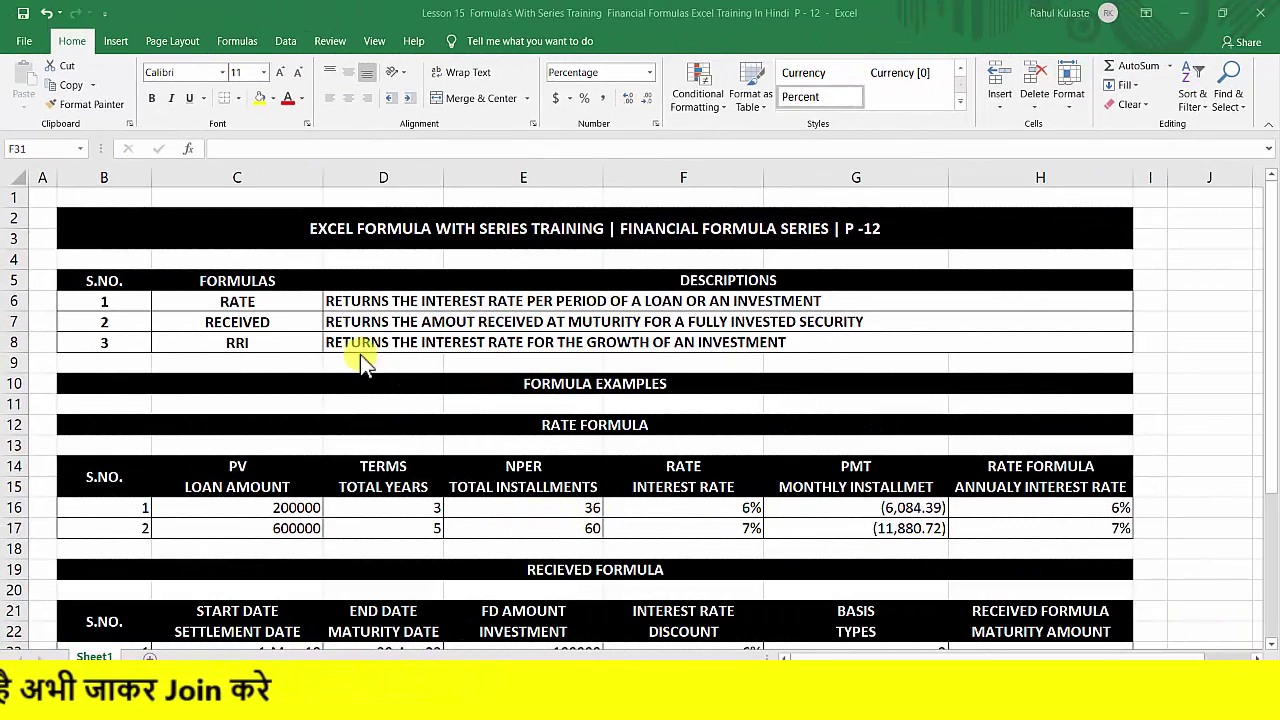
Examine the RECEIVED formula example, checking the first row's settlement date, maturity date, investment, discount rate and empty maturity amount cell.
{"action": "left_click", "coordinate": [279, 328]}
{"action": "scroll", "coordinate": [478, 378], "scroll_direction": "down", "scroll_amount": 2}
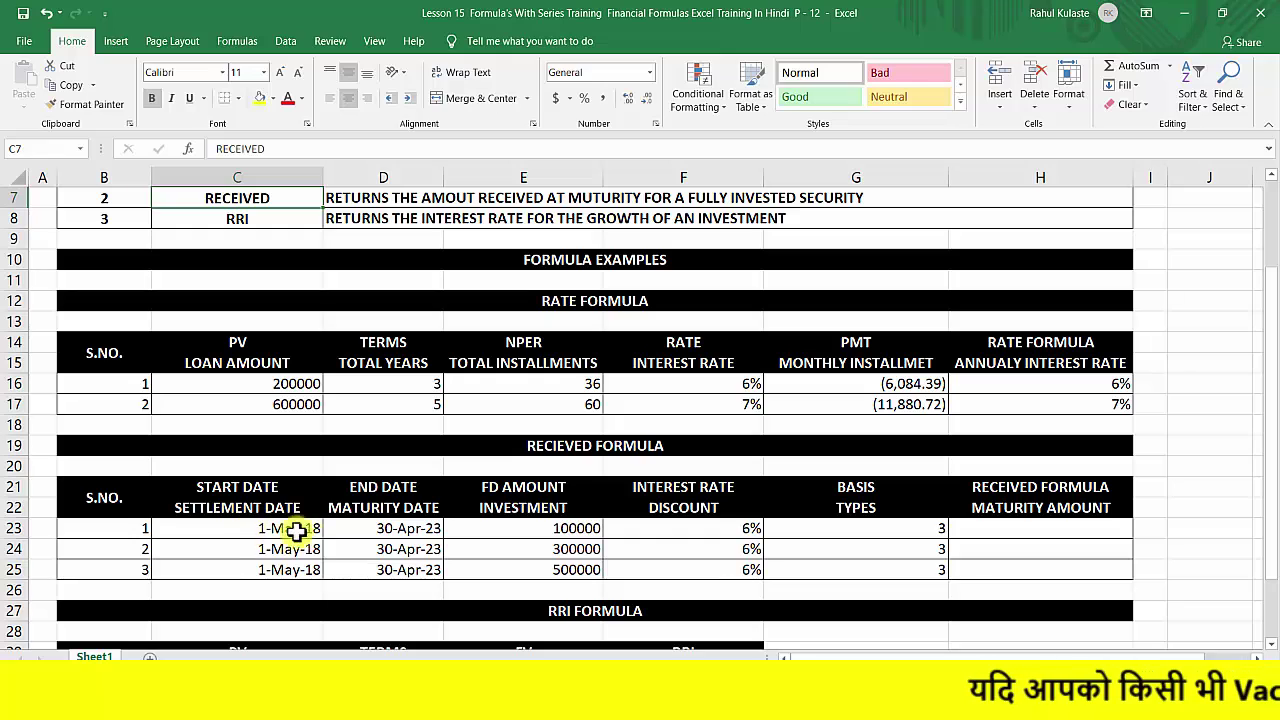
{"action": "left_click", "coordinate": [502, 531]}
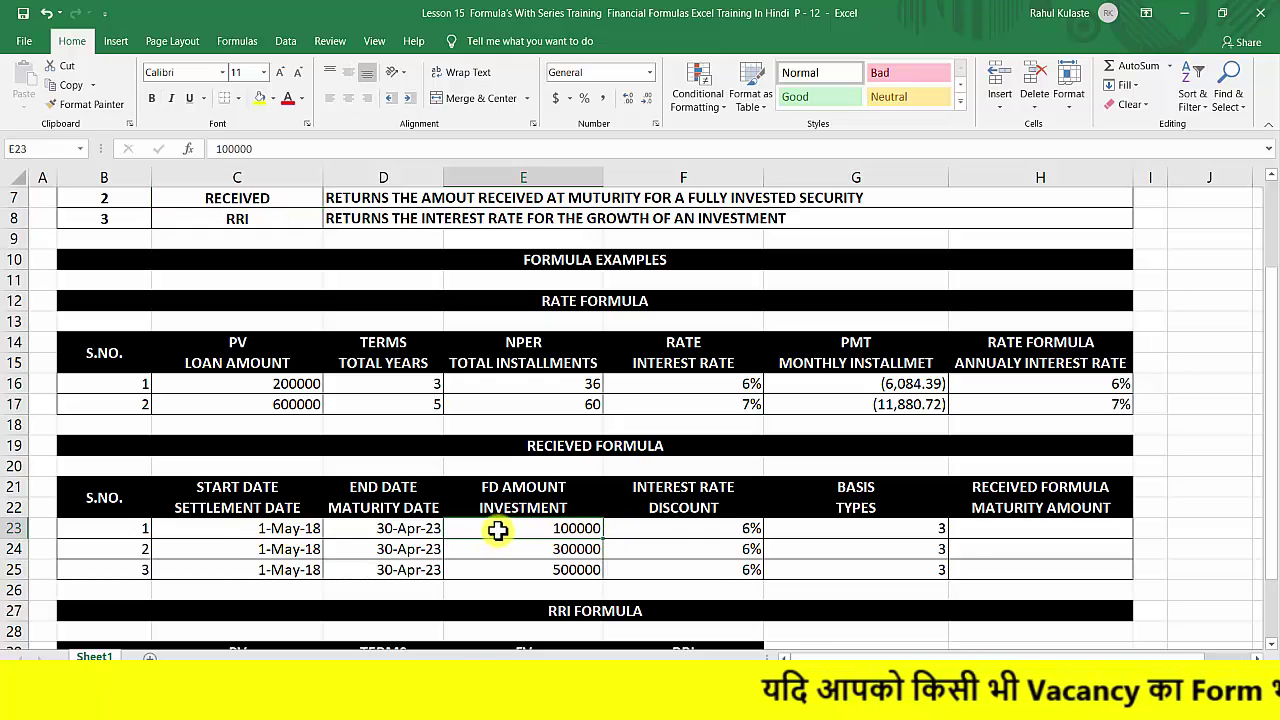
{"action": "left_click", "coordinate": [197, 528]}
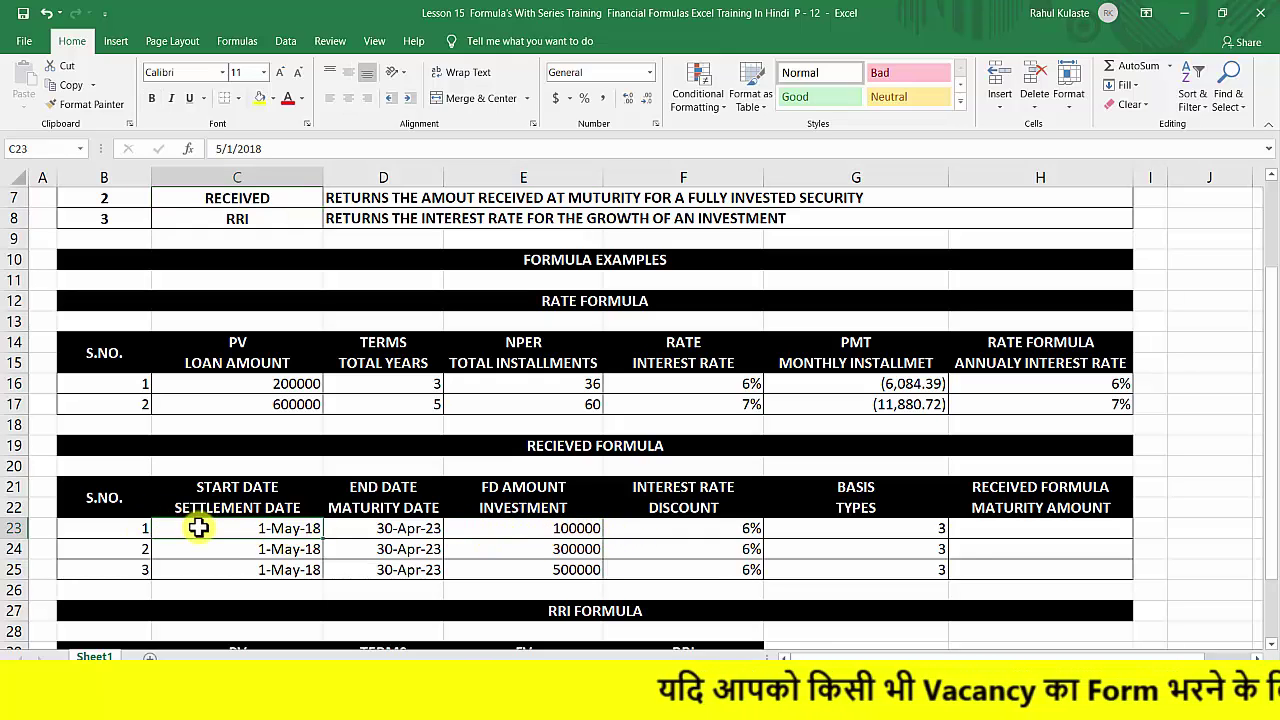
{"action": "left_click", "coordinate": [367, 531]}
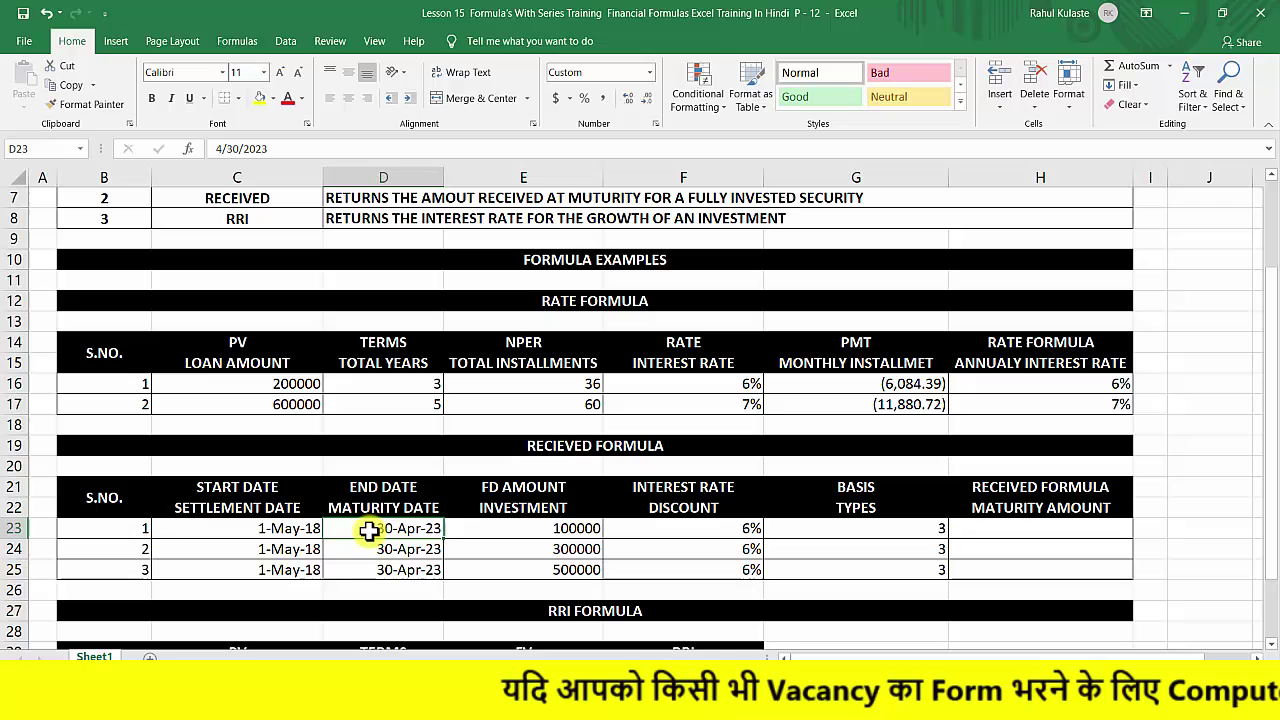
{"action": "left_click", "coordinate": [667, 532]}
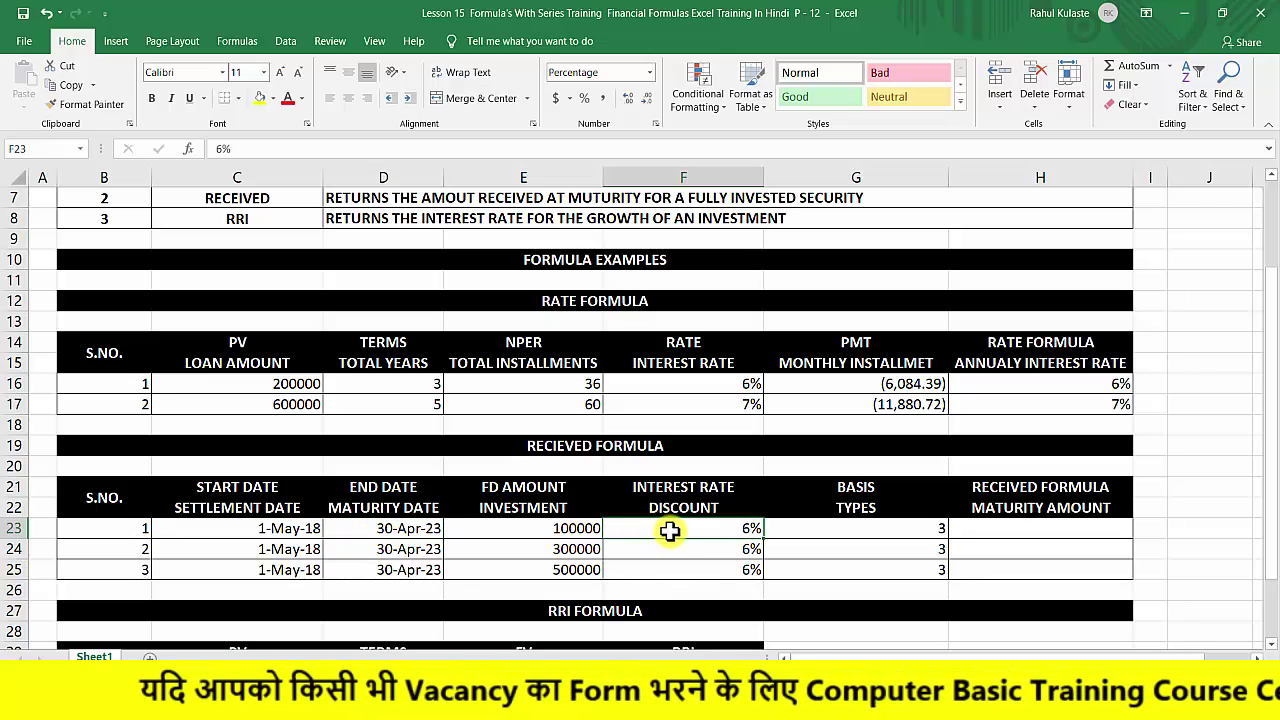
{"action": "left_click", "coordinate": [430, 528]}
{"action": "left_click", "coordinate": [984, 530]}
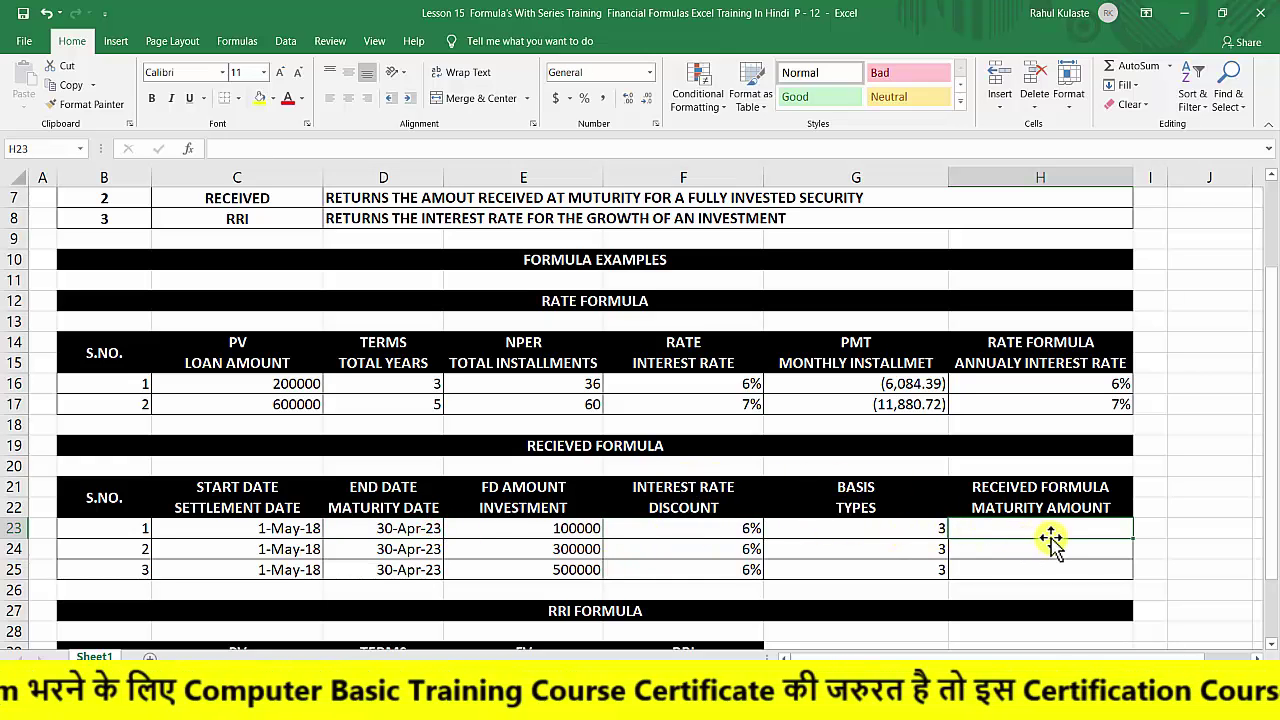
{"action": "left_click", "coordinate": [625, 444]}
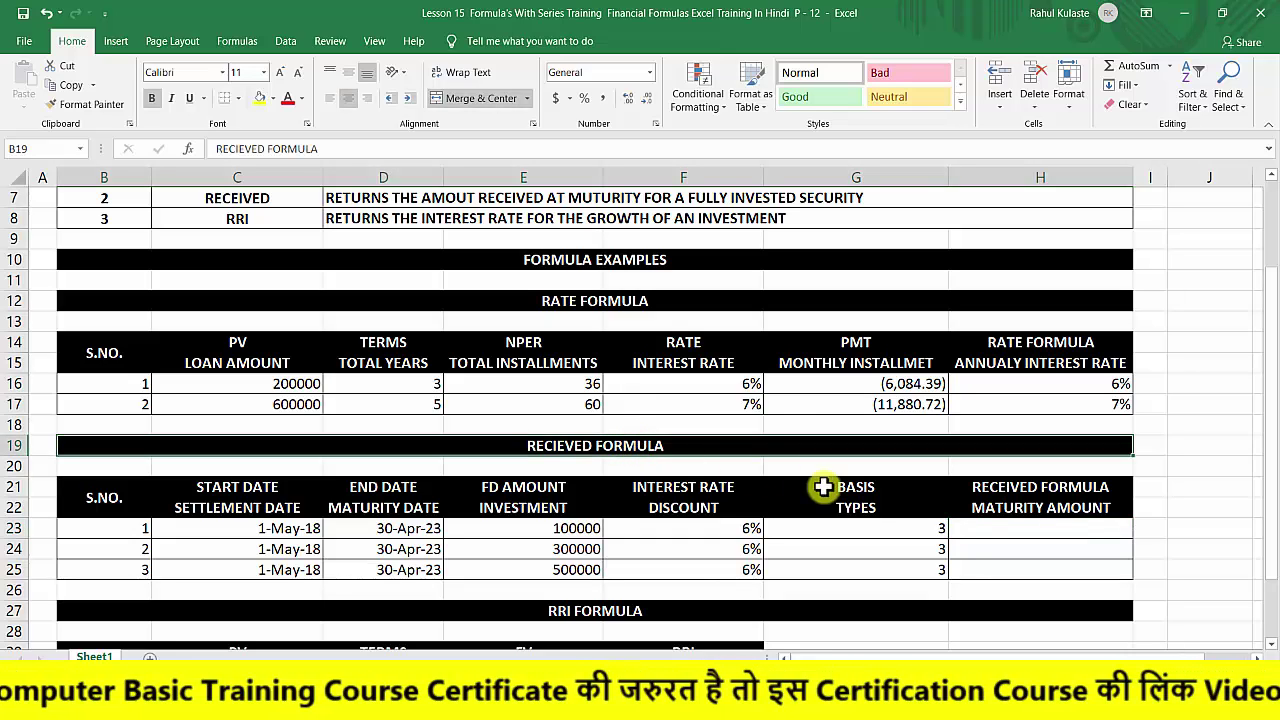
Calculate the first investment's maturity amount in H23 with =RECEIVED(C23,D23,E23,F23,G23).
{"action": "left_click", "coordinate": [985, 526]}
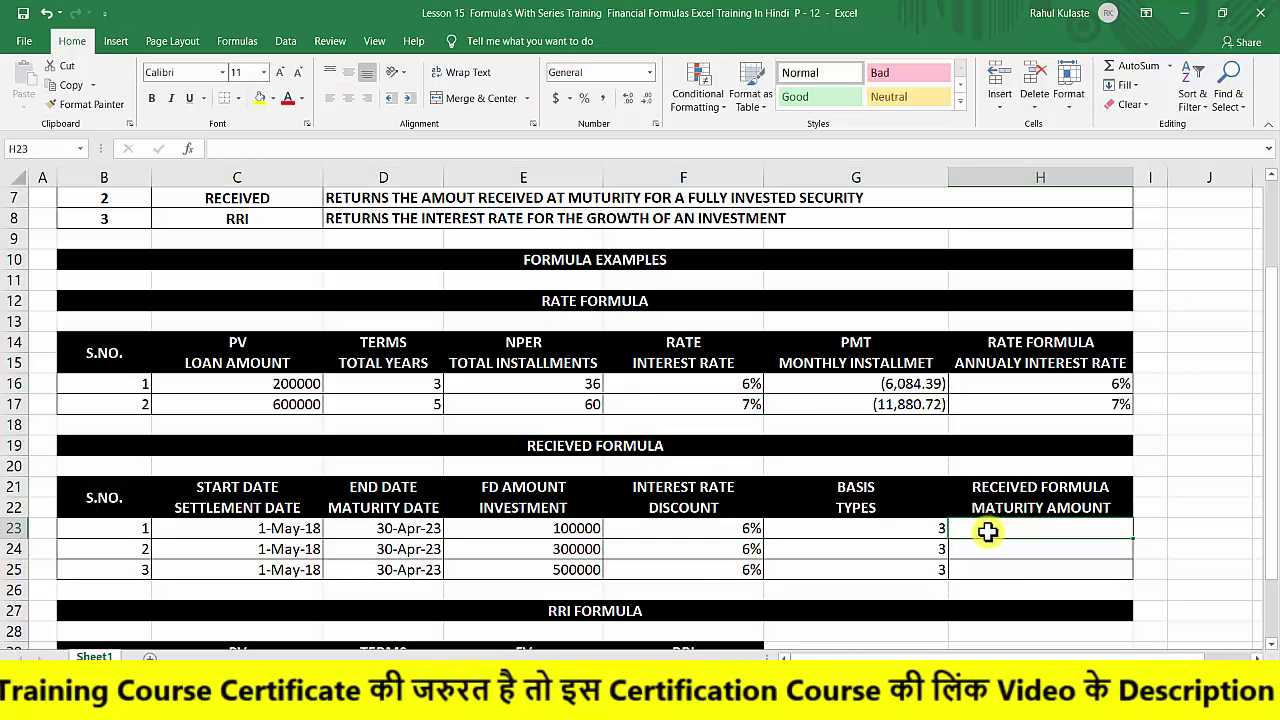
{"action": "left_click_drag", "start_coordinate": [93, 494], "coordinate": [1028, 563]}
{"action": "left_click", "coordinate": [1029, 530]}
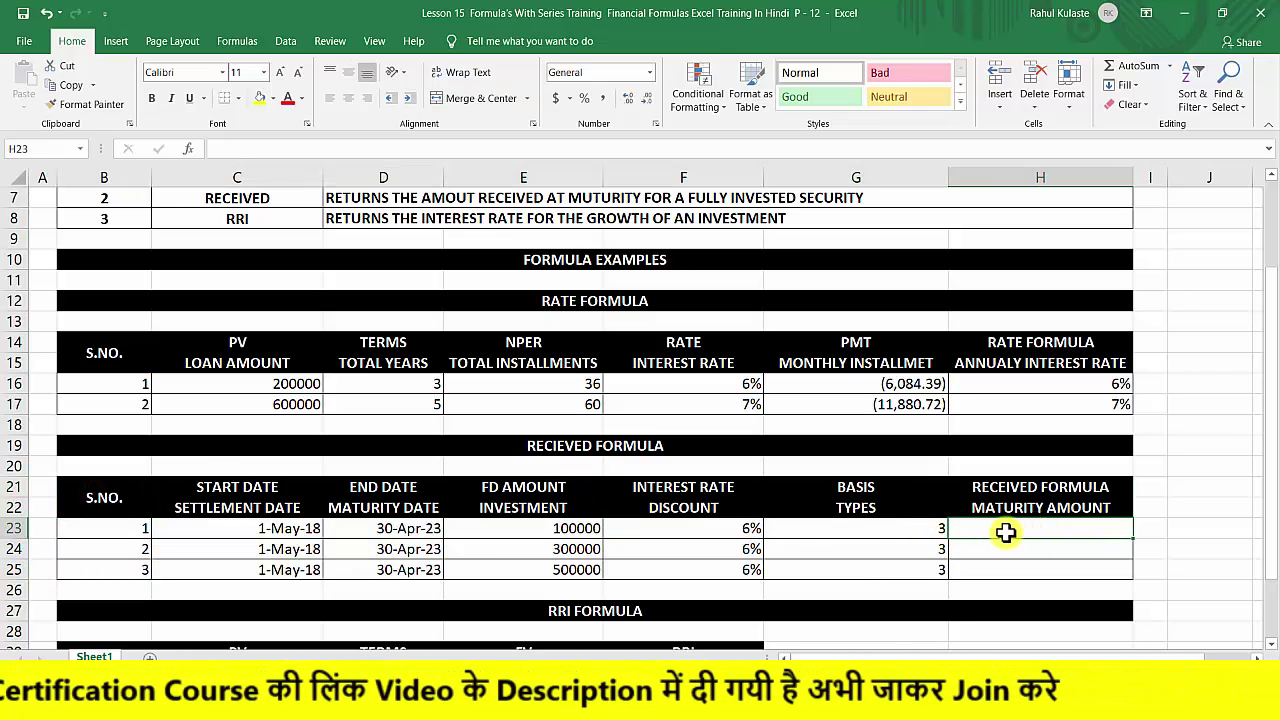
{"action": "type", "text": "="}
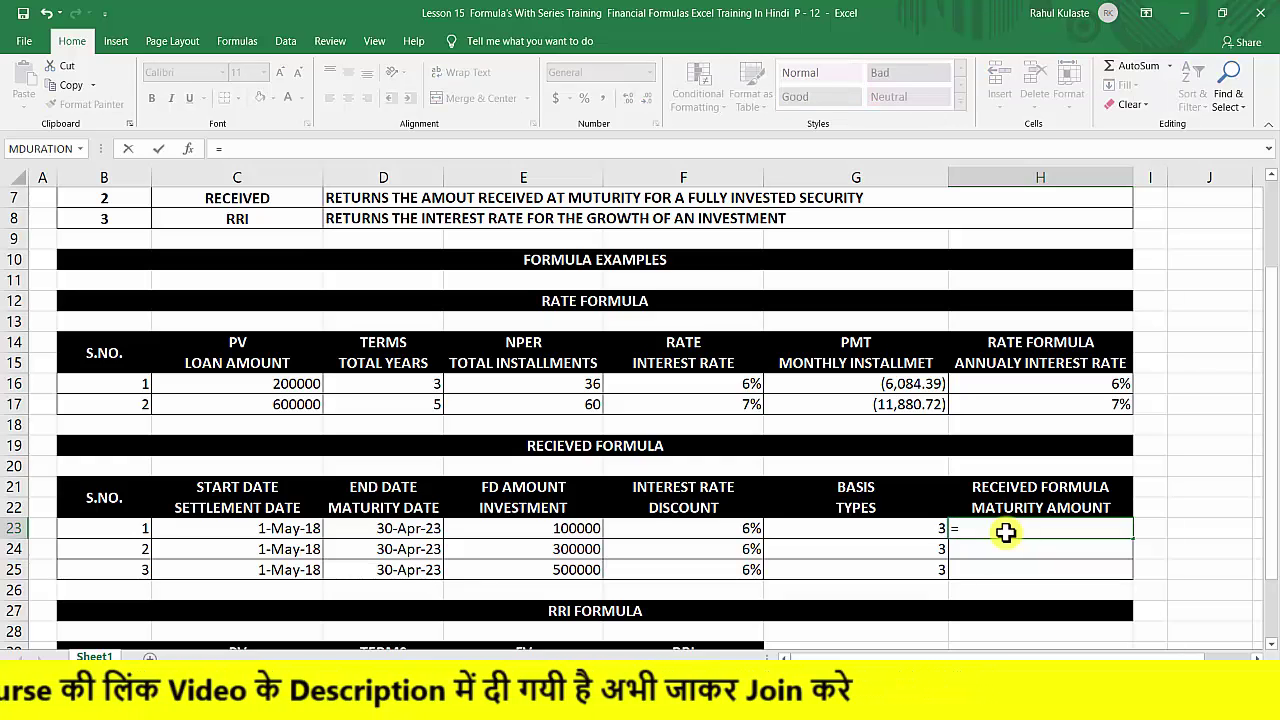
{"action": "type", "text": "RECEIV"}
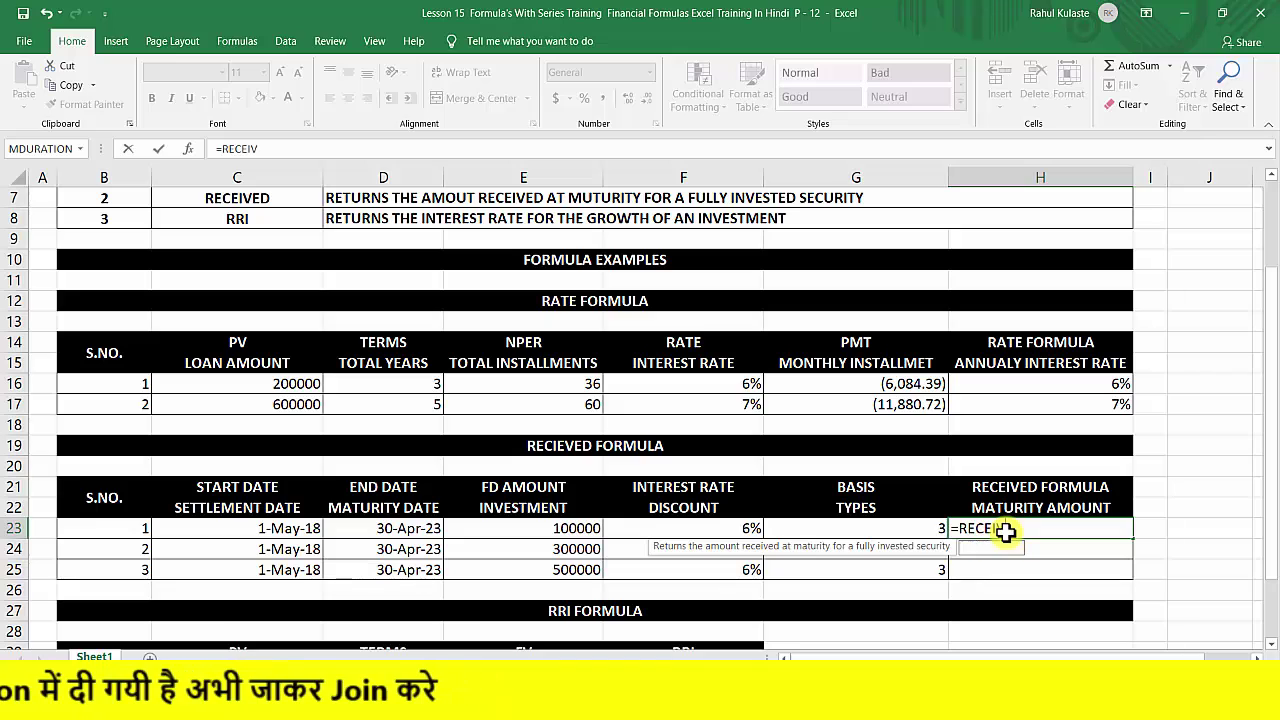
{"action": "type", "text": "ED("}
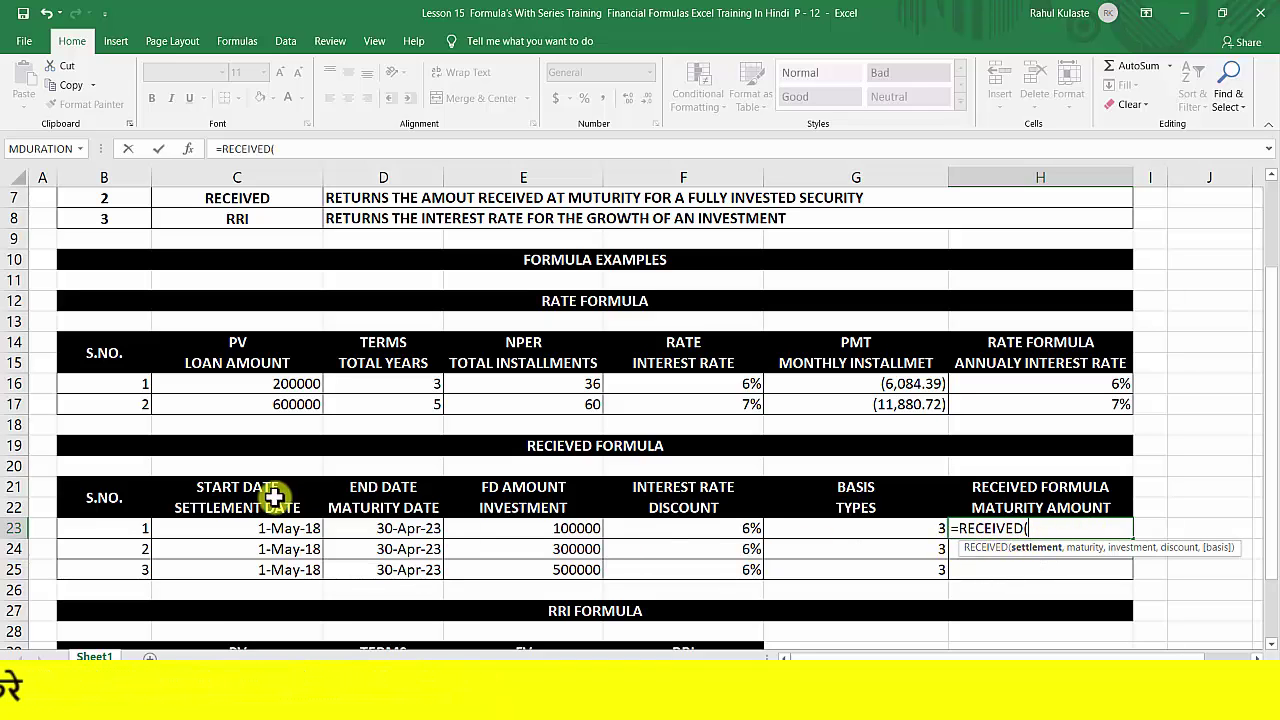
{"action": "left_click", "coordinate": [251, 530]}
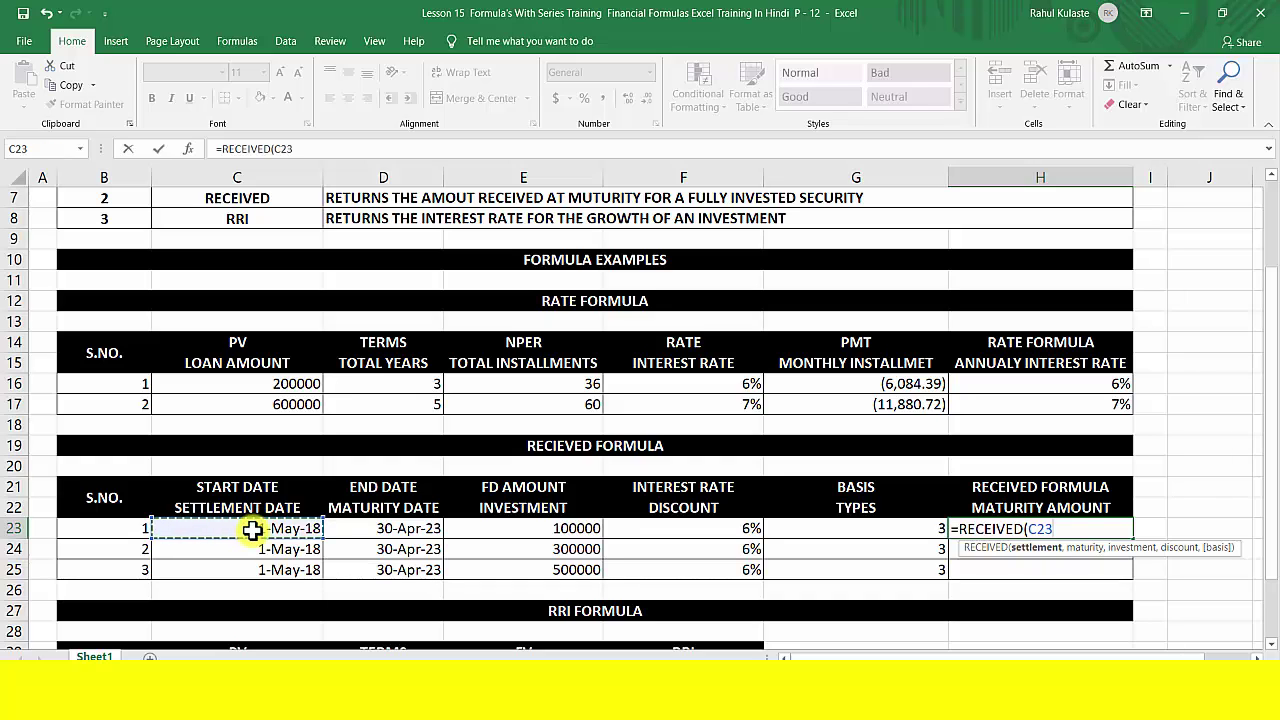
{"action": "type", "text": ","}
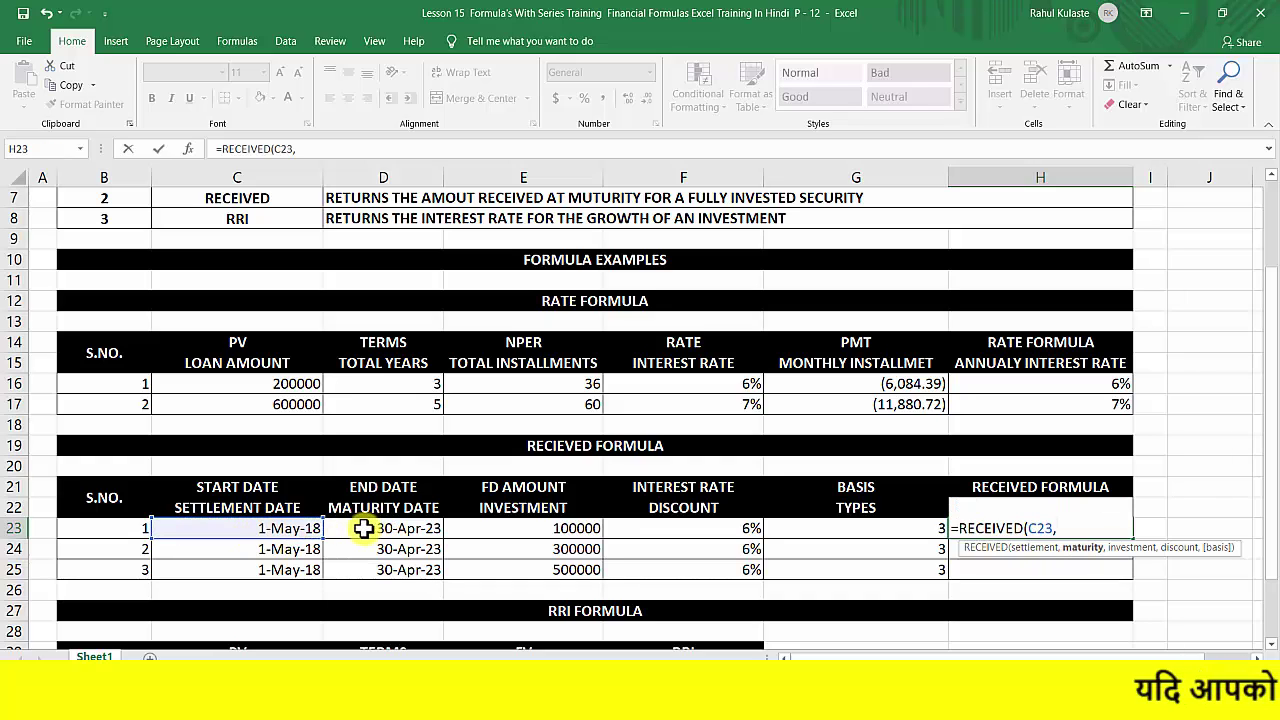
{"action": "left_click", "coordinate": [363, 530]}
{"action": "type", "text": ","}
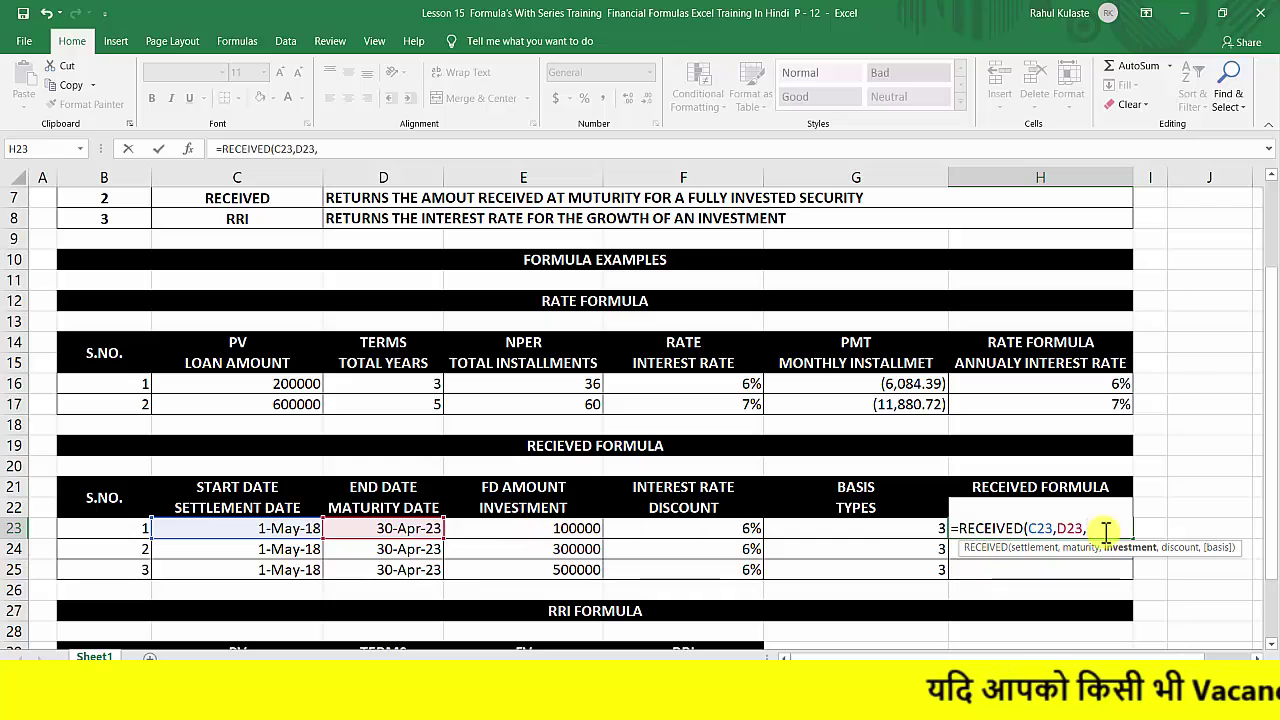
{"action": "left_click", "coordinate": [512, 529]}
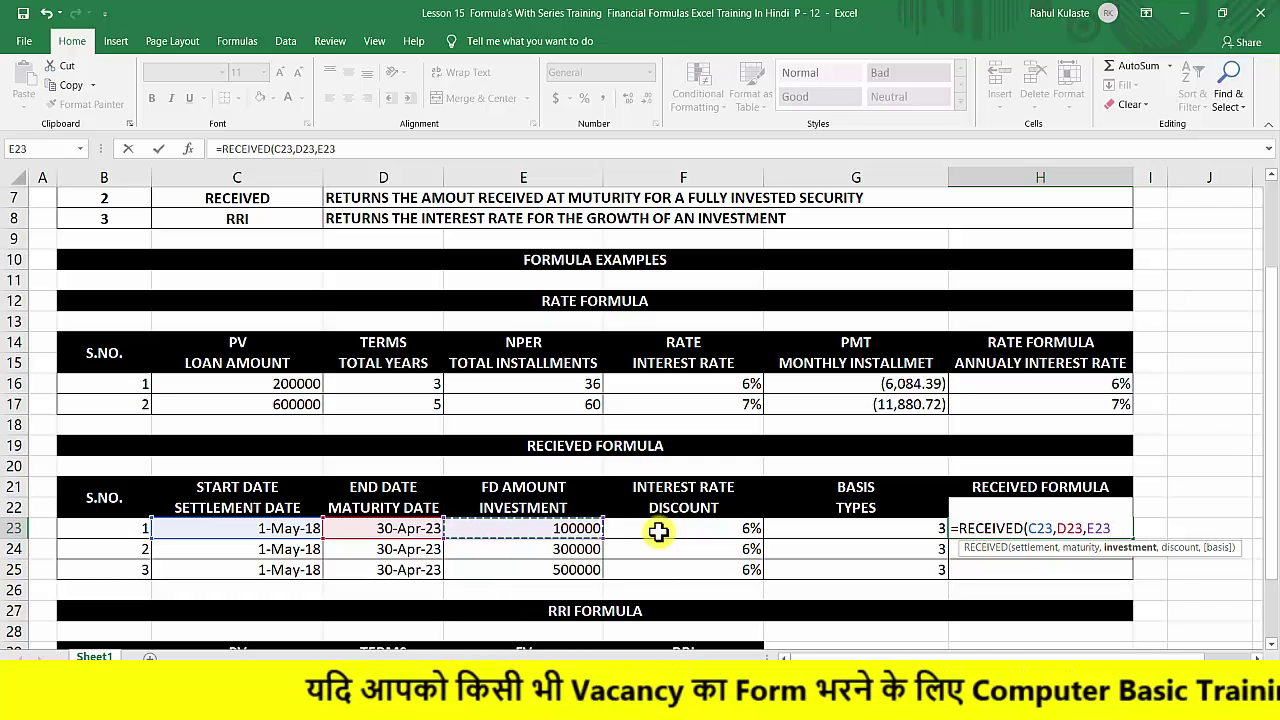
{"action": "type", "text": ","}
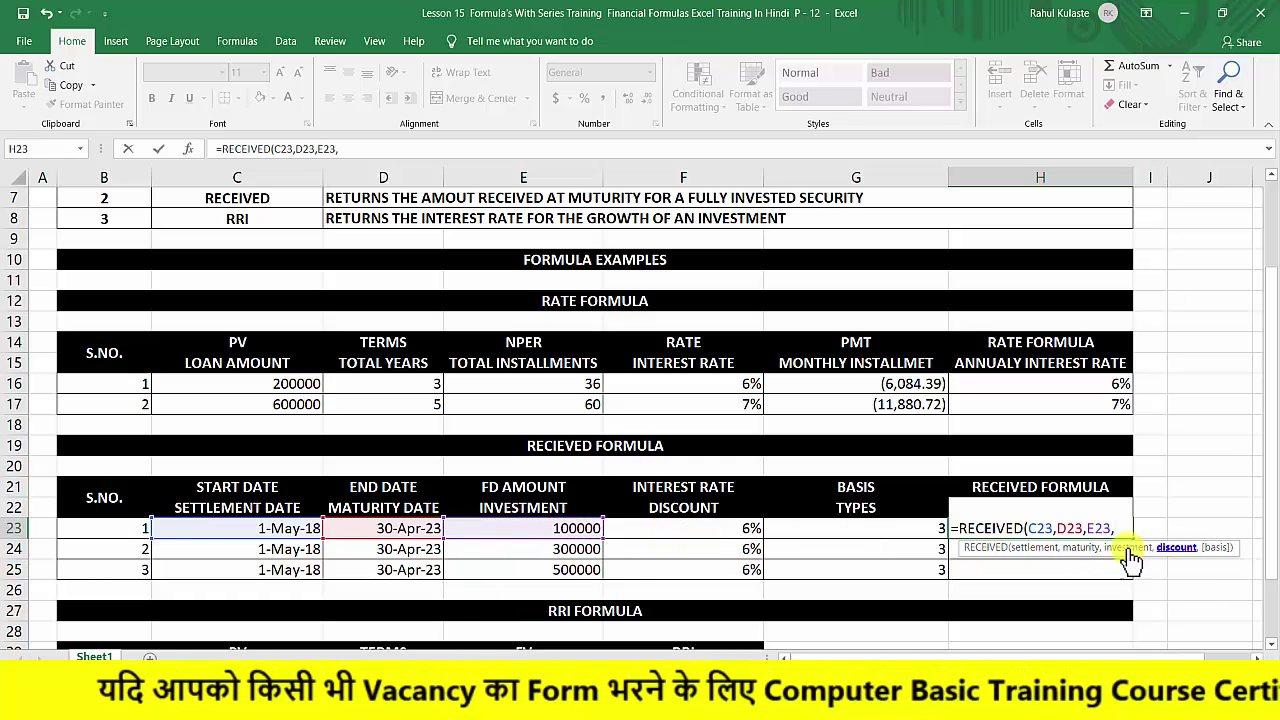
{"action": "left_click", "coordinate": [688, 532]}
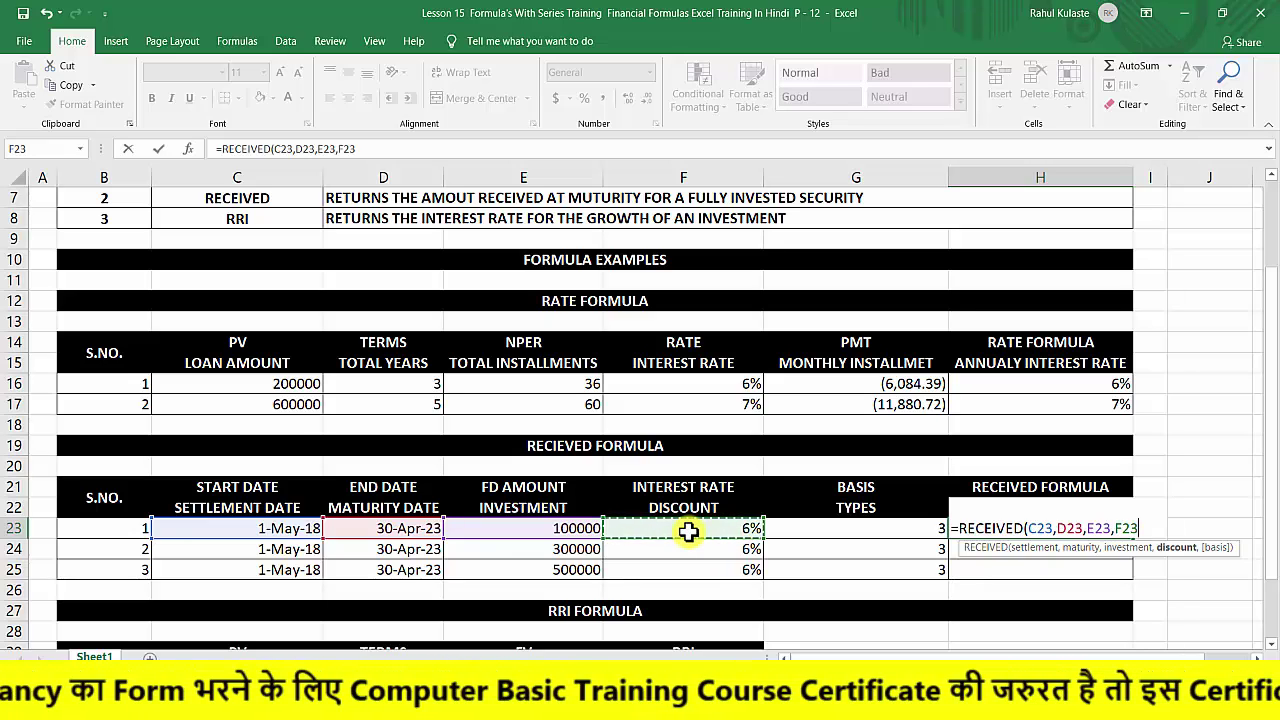
{"action": "type", "text": ","}
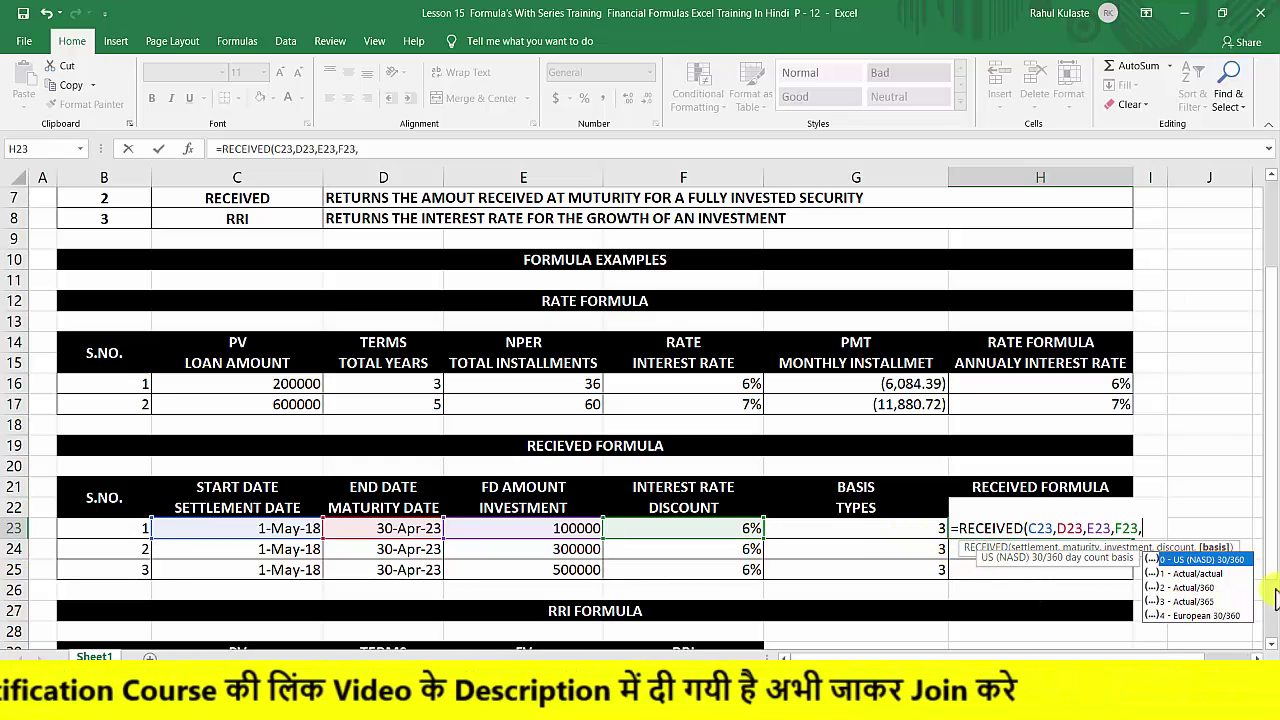
{"action": "left_click", "coordinate": [850, 530]}
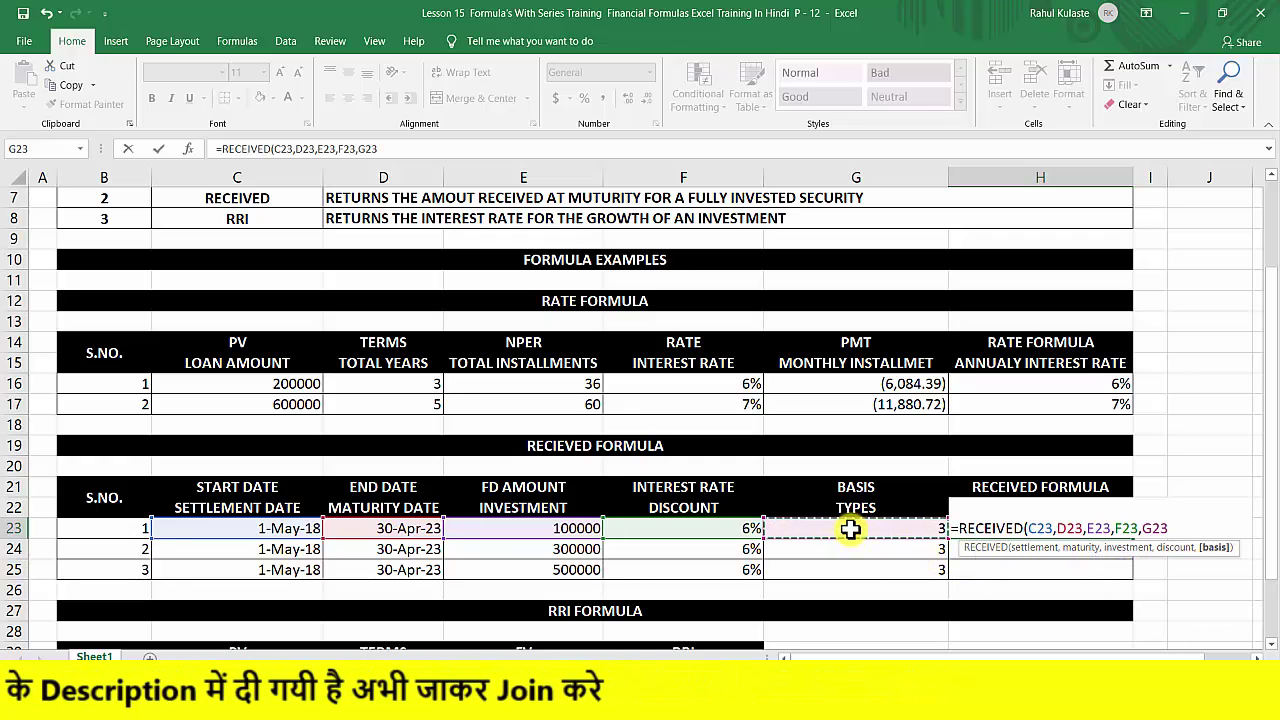
{"action": "type", "text": ")"}
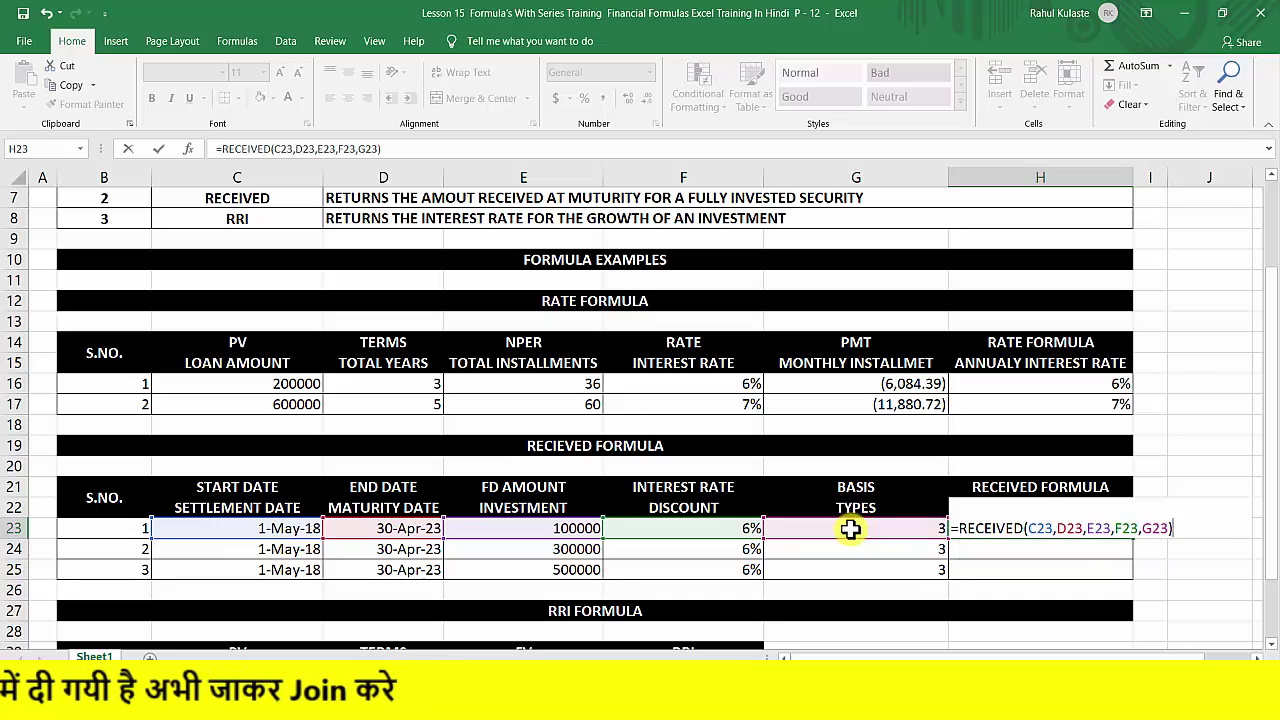
{"action": "key", "text": "Return"}
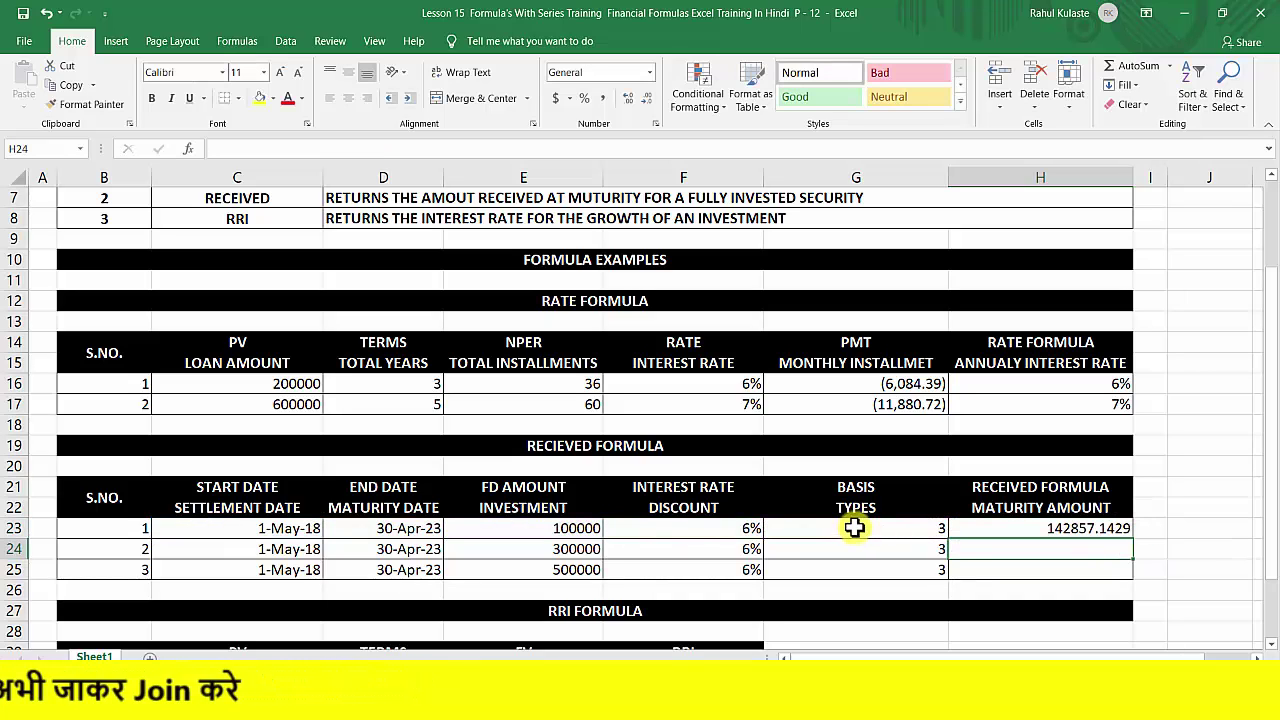
Review the first investment's maturity date and discount rate against its calculated maturity amount in H23.
{"action": "left_click", "coordinate": [1023, 532]}
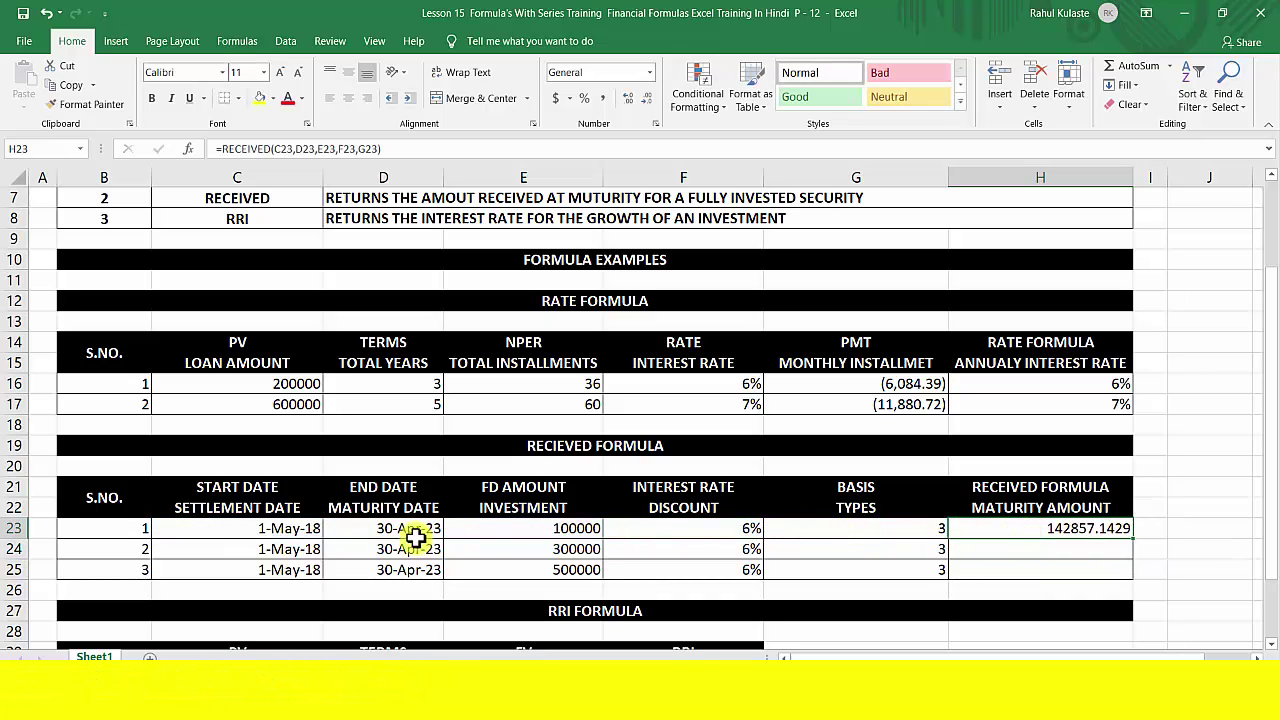
{"action": "left_click", "coordinate": [362, 528]}
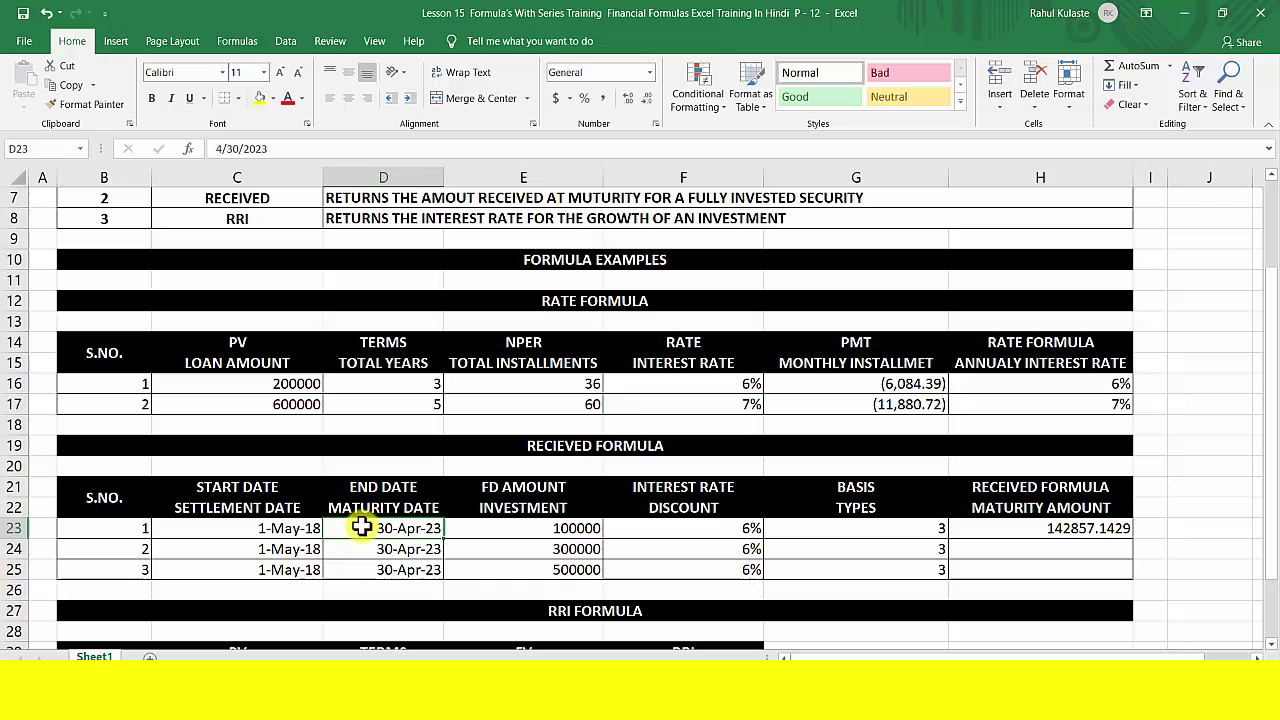
{"action": "left_click", "coordinate": [716, 531]}
{"action": "left_click", "coordinate": [988, 530]}
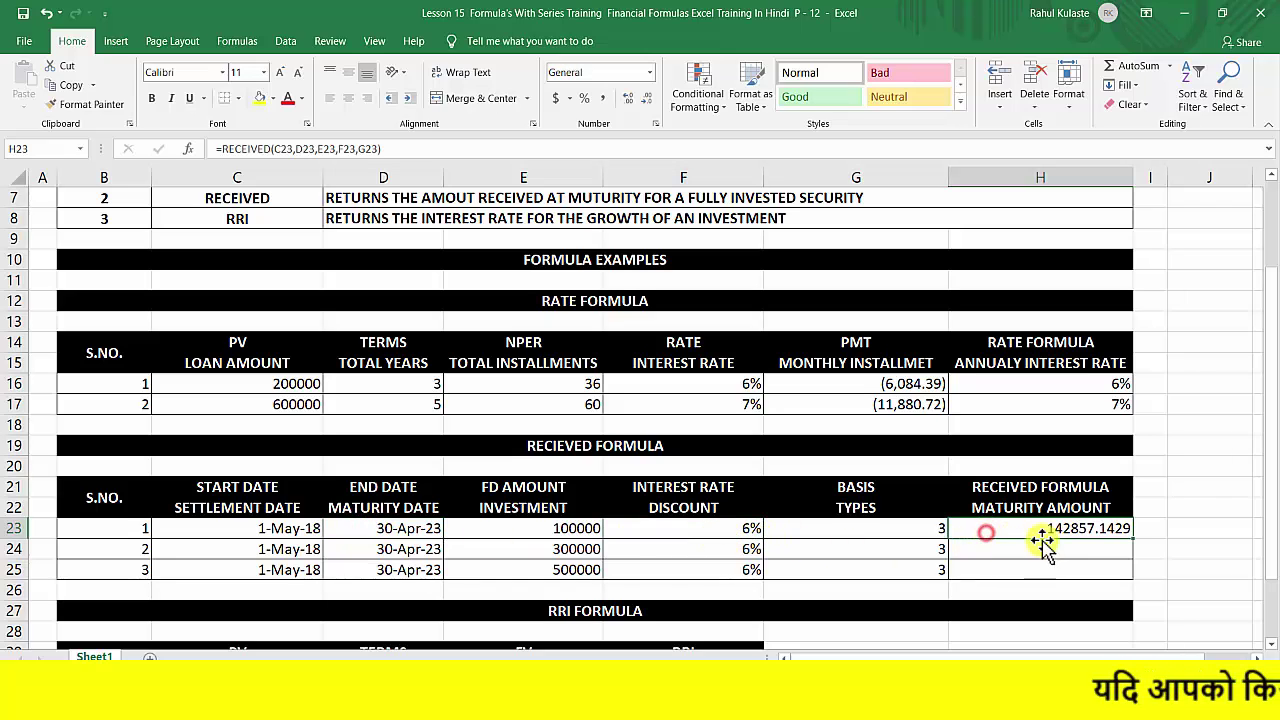
{"action": "left_click", "coordinate": [736, 531]}
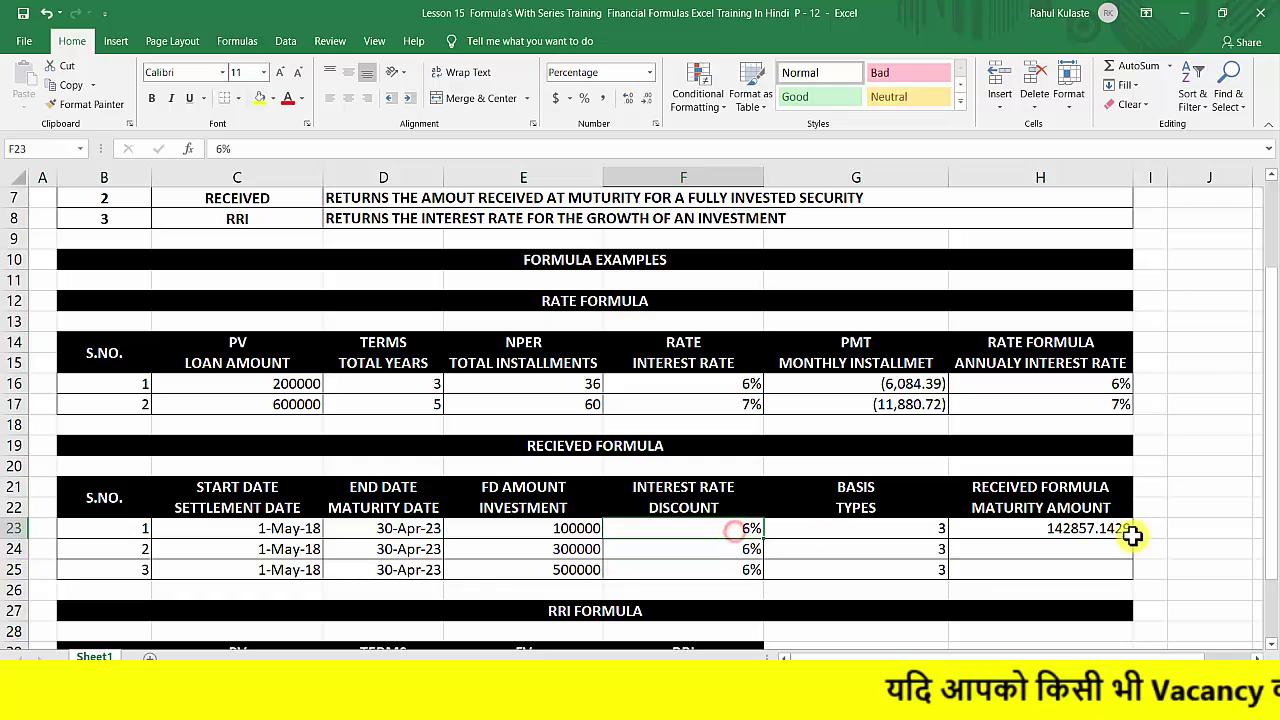
{"action": "left_click", "coordinate": [1024, 530]}
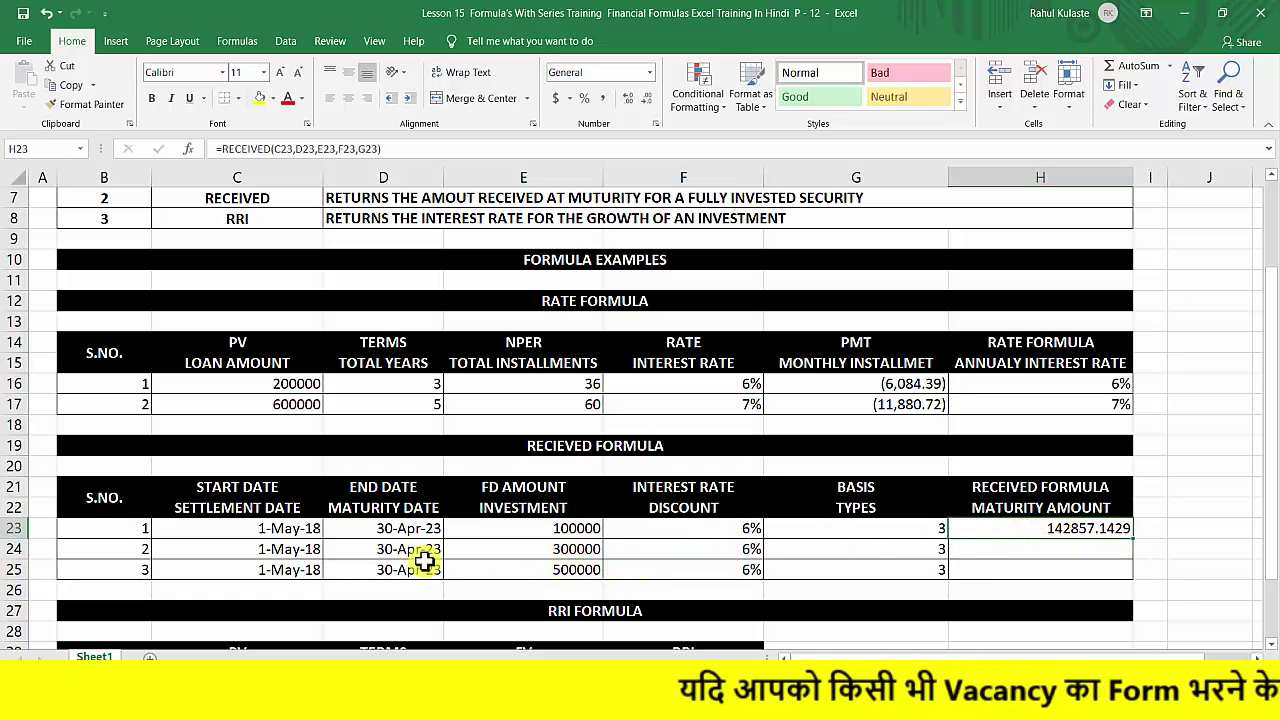
Calculate the second investment's maturity amount in H24 with =RECEIVED(C24,D24,E24,F24,G24).
{"action": "left_click", "coordinate": [1024, 552]}
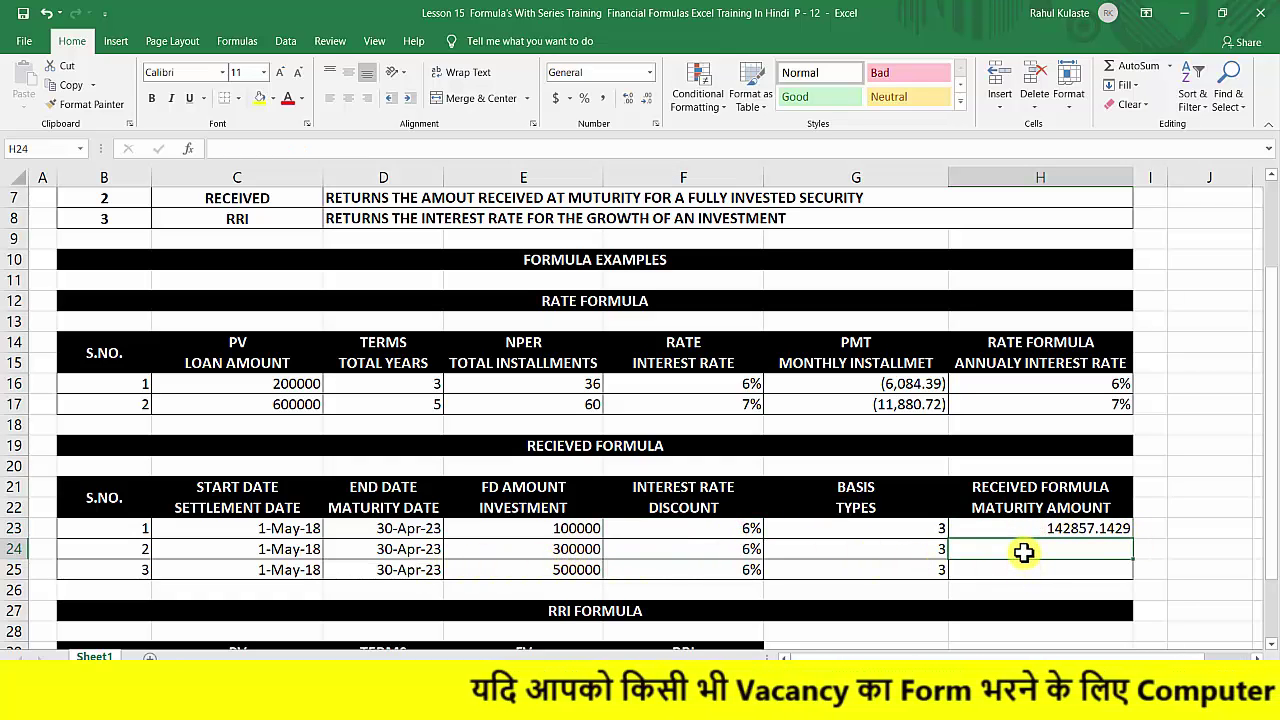
{"action": "type", "text": "="}
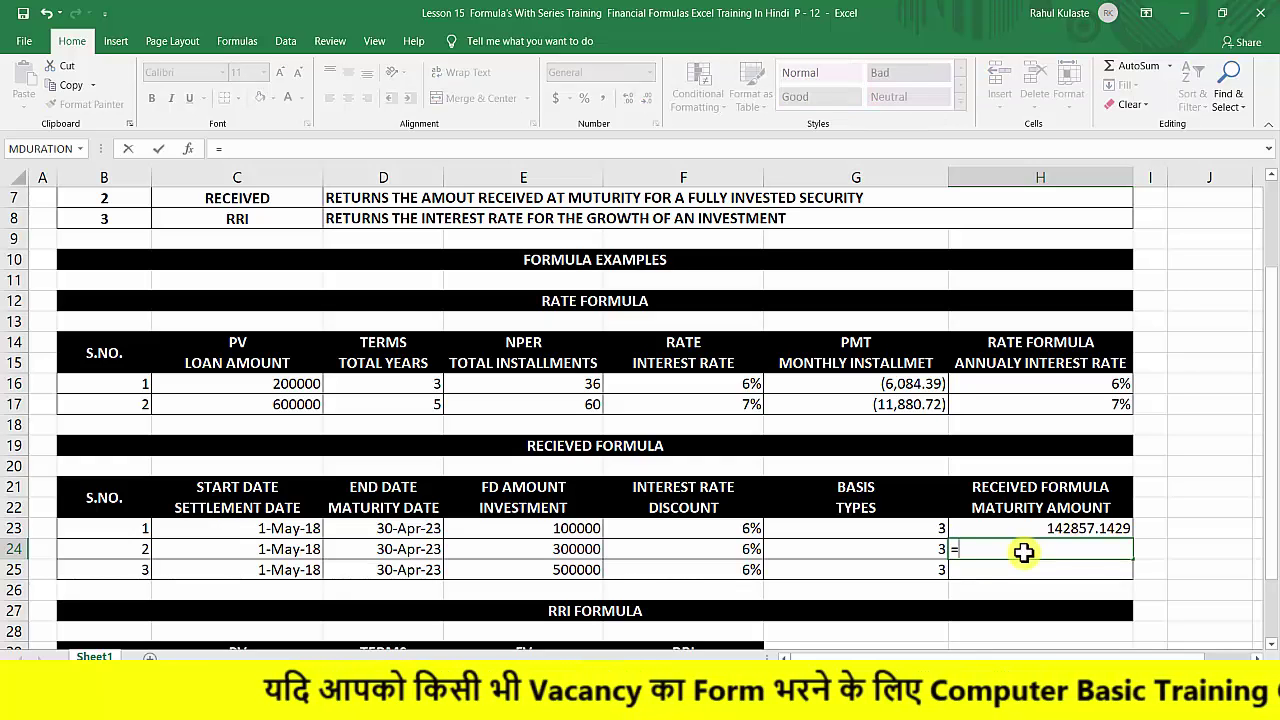
{"action": "type", "text": "RECEIVED"}
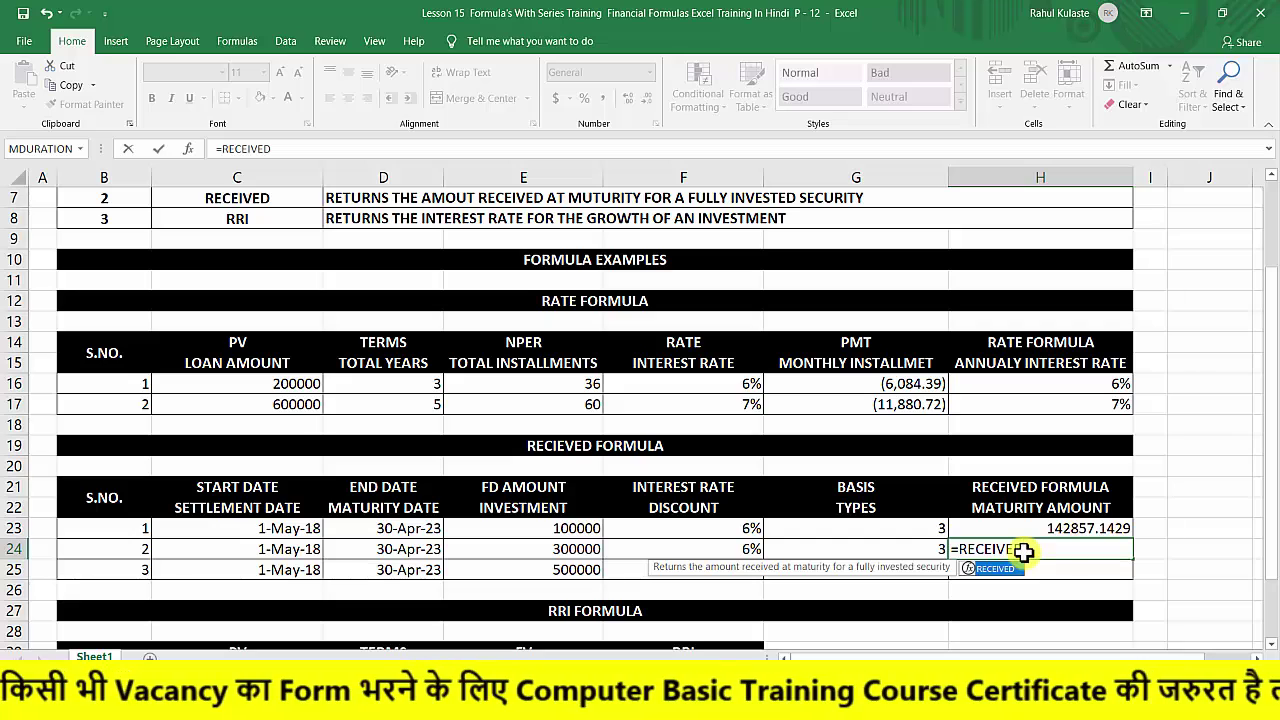
{"action": "type", "text": "("}
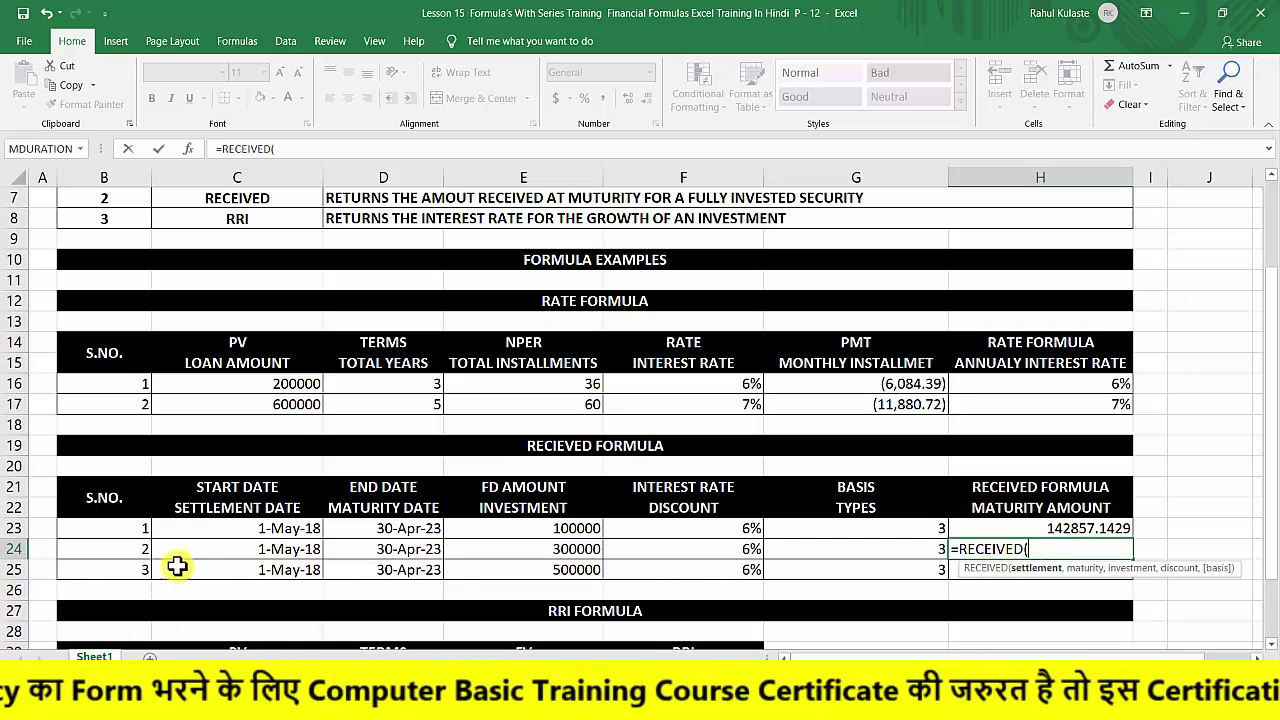
{"action": "left_click", "coordinate": [210, 552]}
{"action": "type", "text": ","}
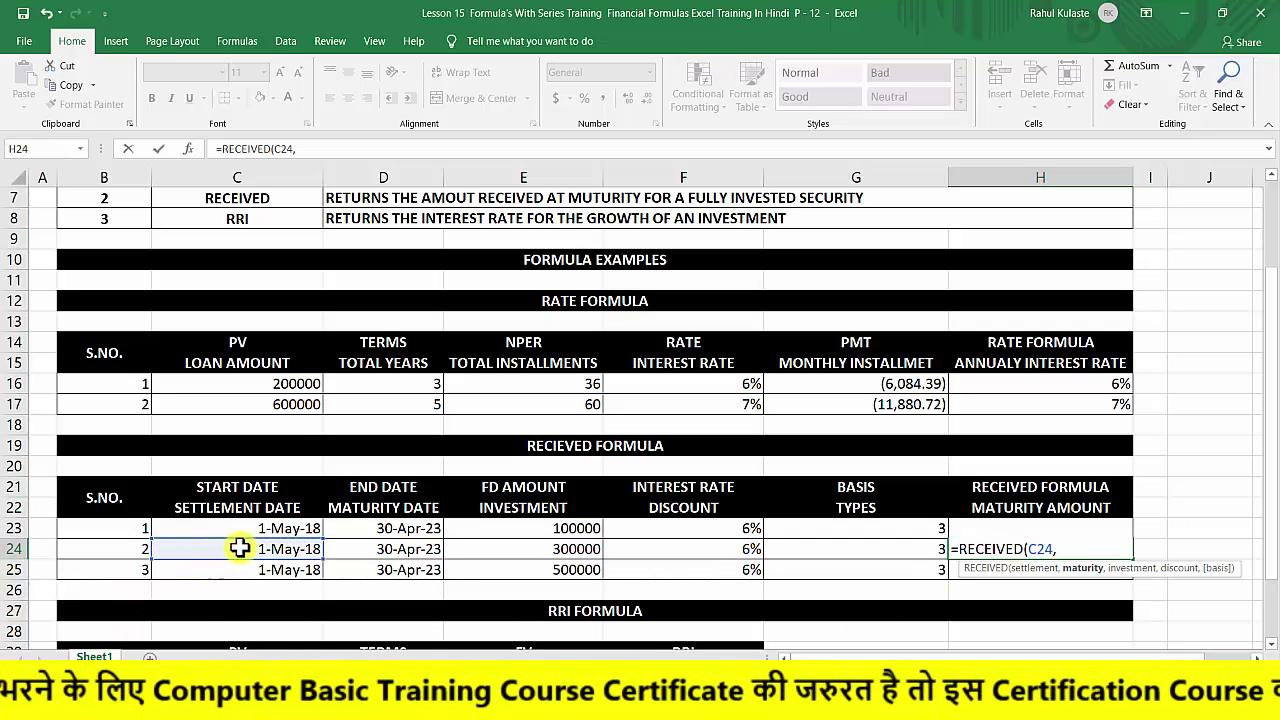
{"action": "left_click", "coordinate": [367, 552]}
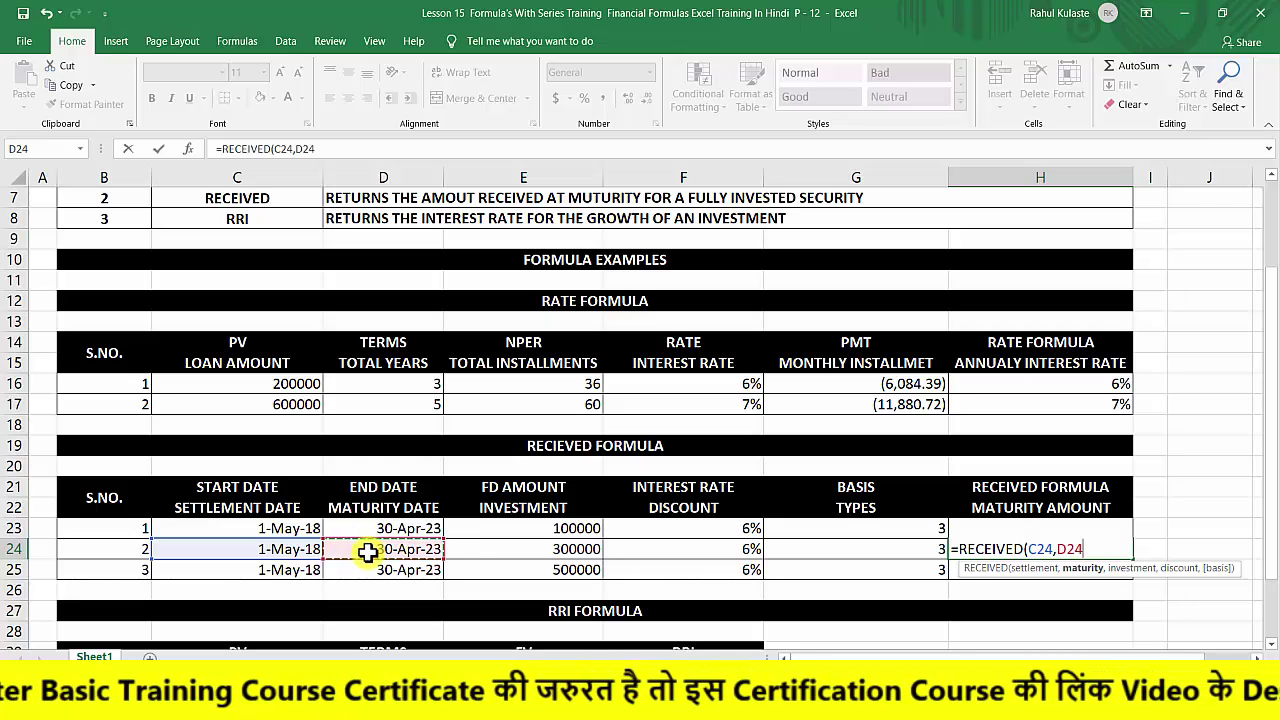
{"action": "type", "text": ","}
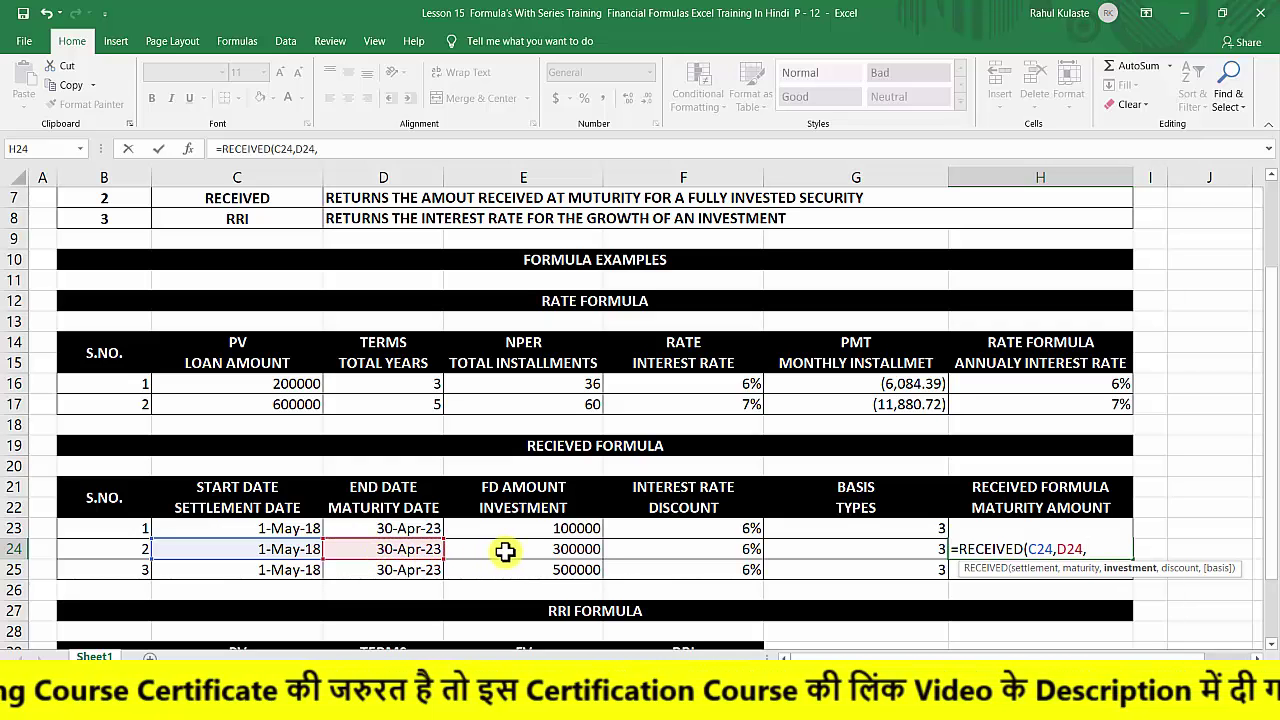
{"action": "left_click", "coordinate": [505, 552]}
{"action": "type", "text": ","}
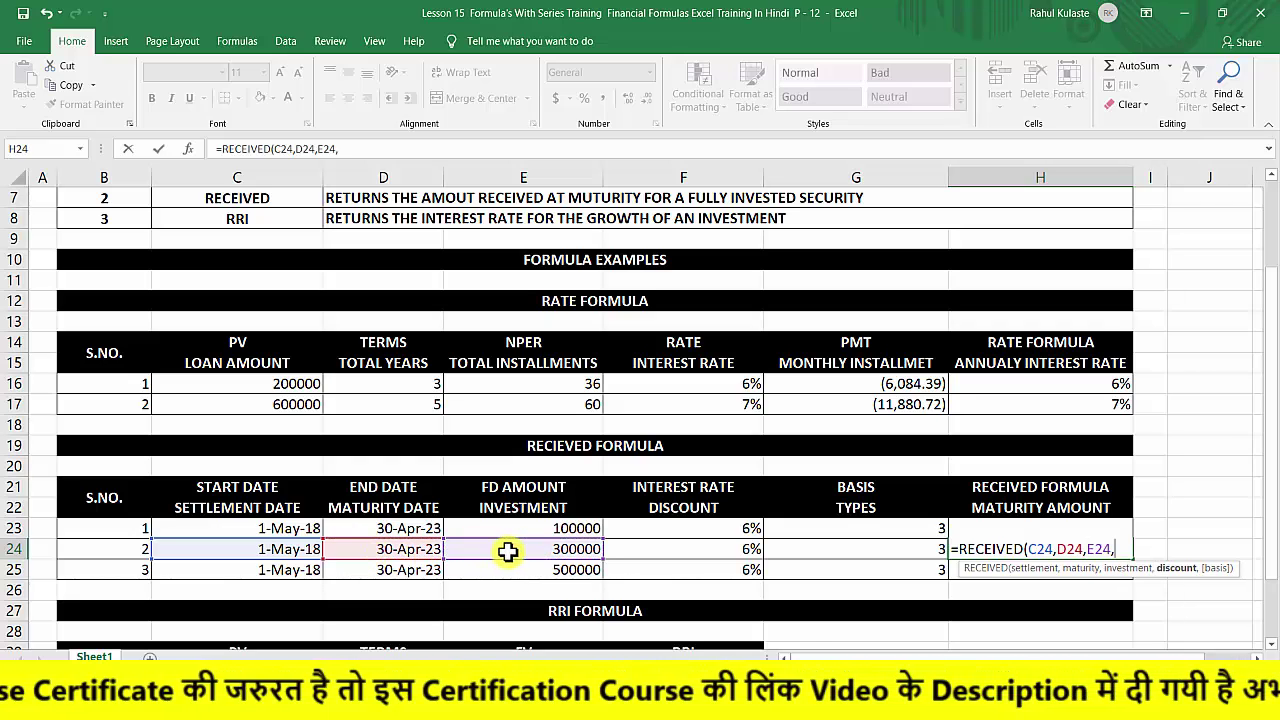
{"action": "left_click", "coordinate": [684, 550]}
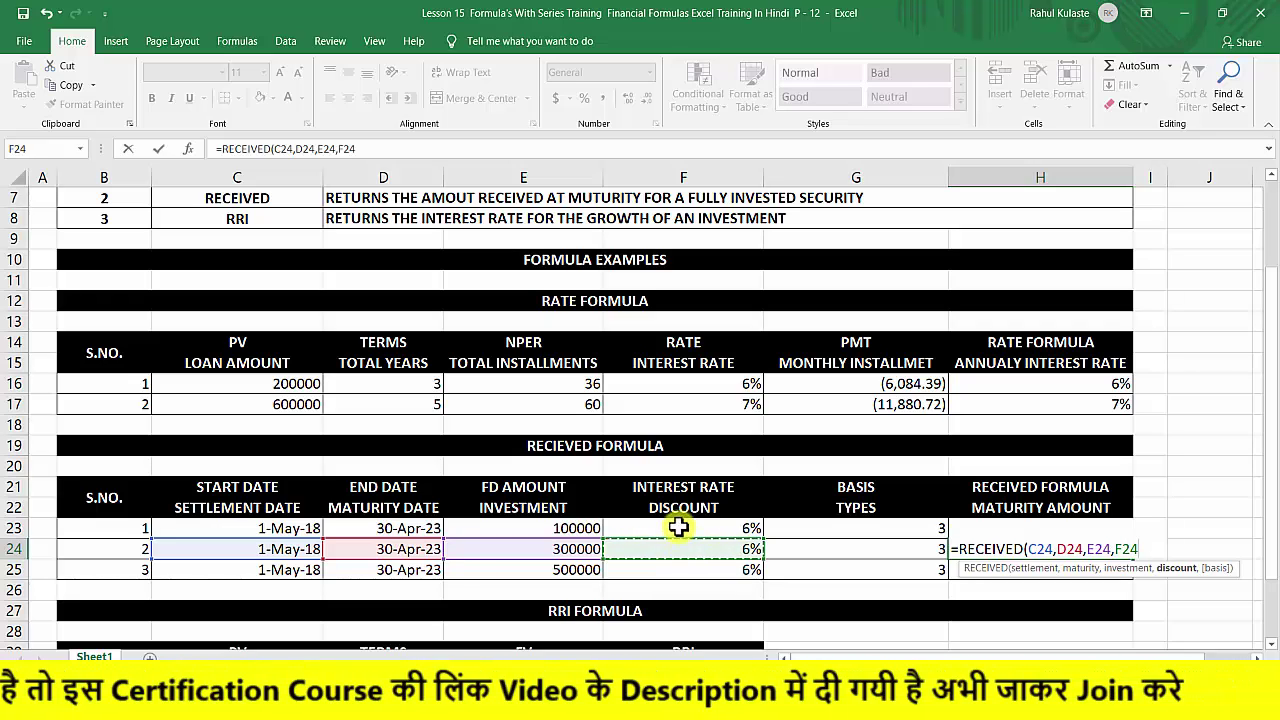
{"action": "type", "text": ","}
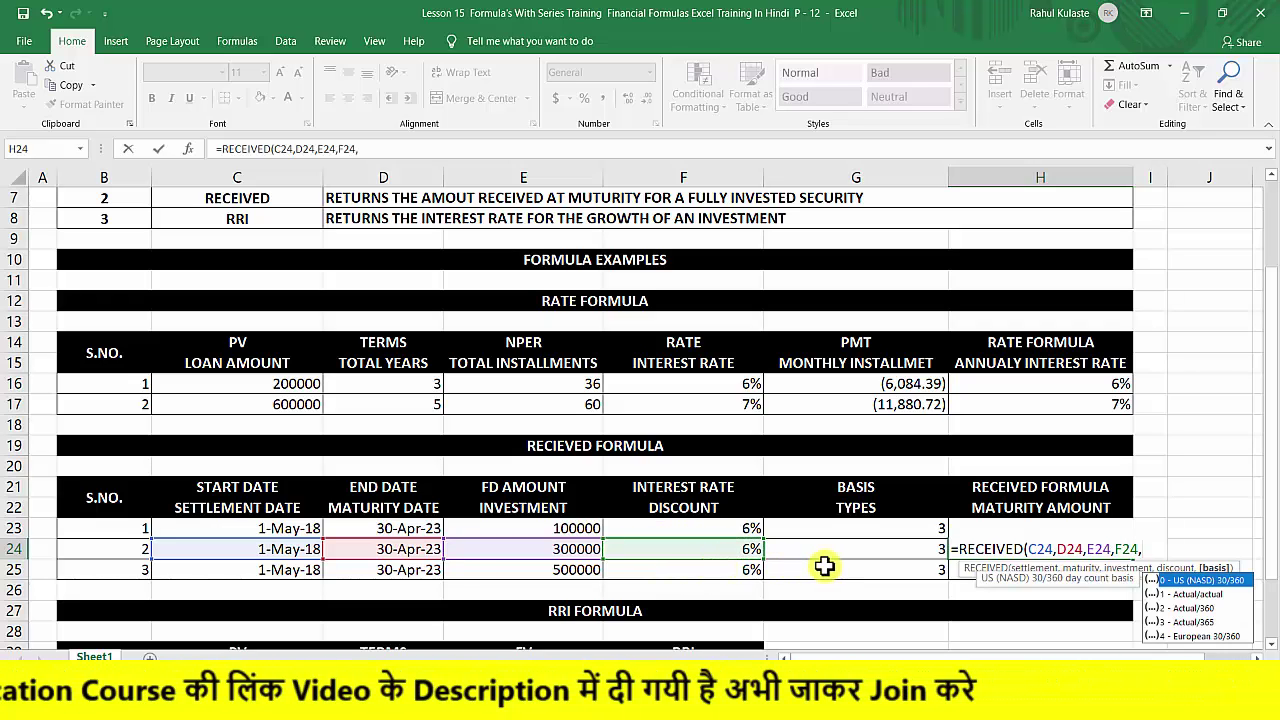
{"action": "left_click", "coordinate": [858, 550]}
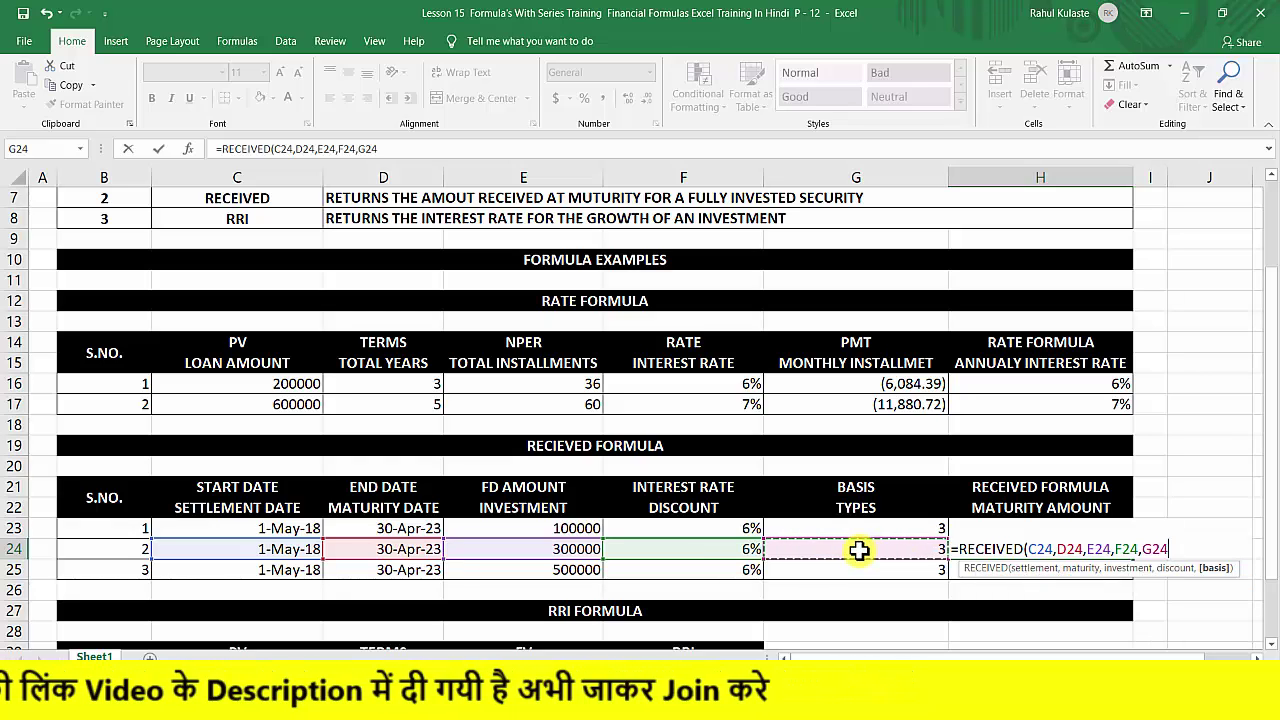
{"action": "key", "text": "Return"}
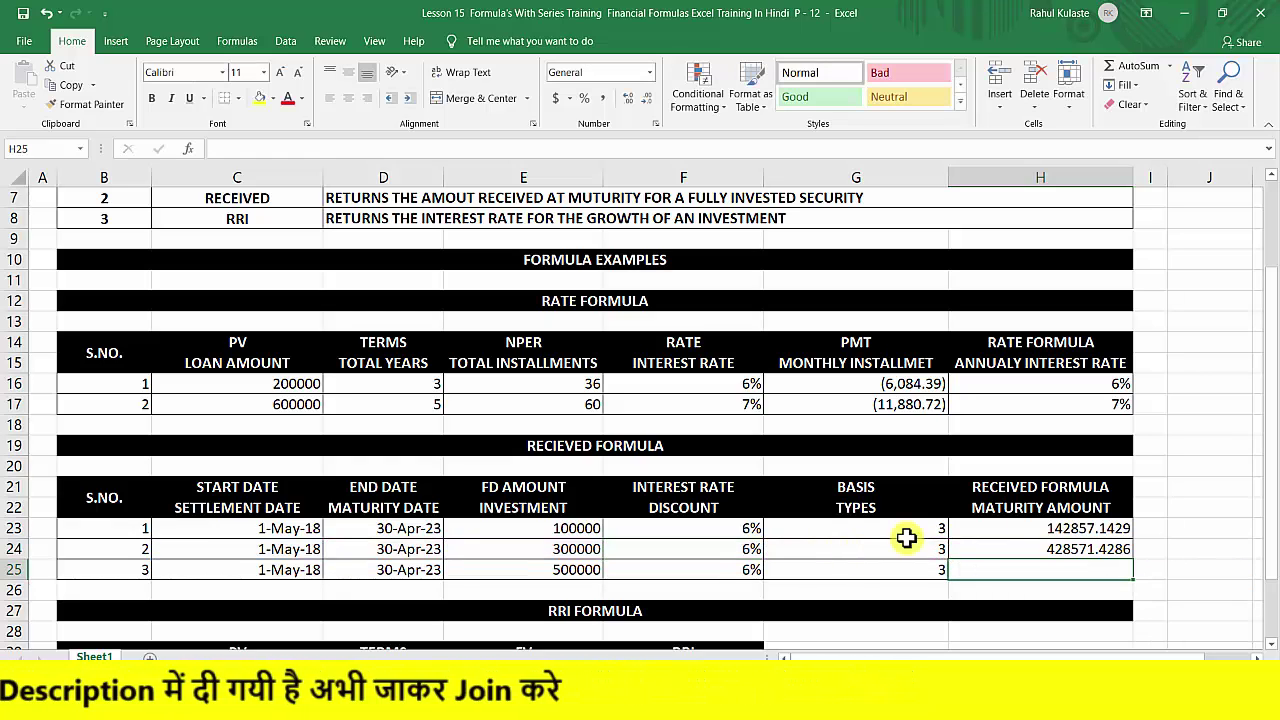
{"action": "left_click", "coordinate": [1011, 548]}
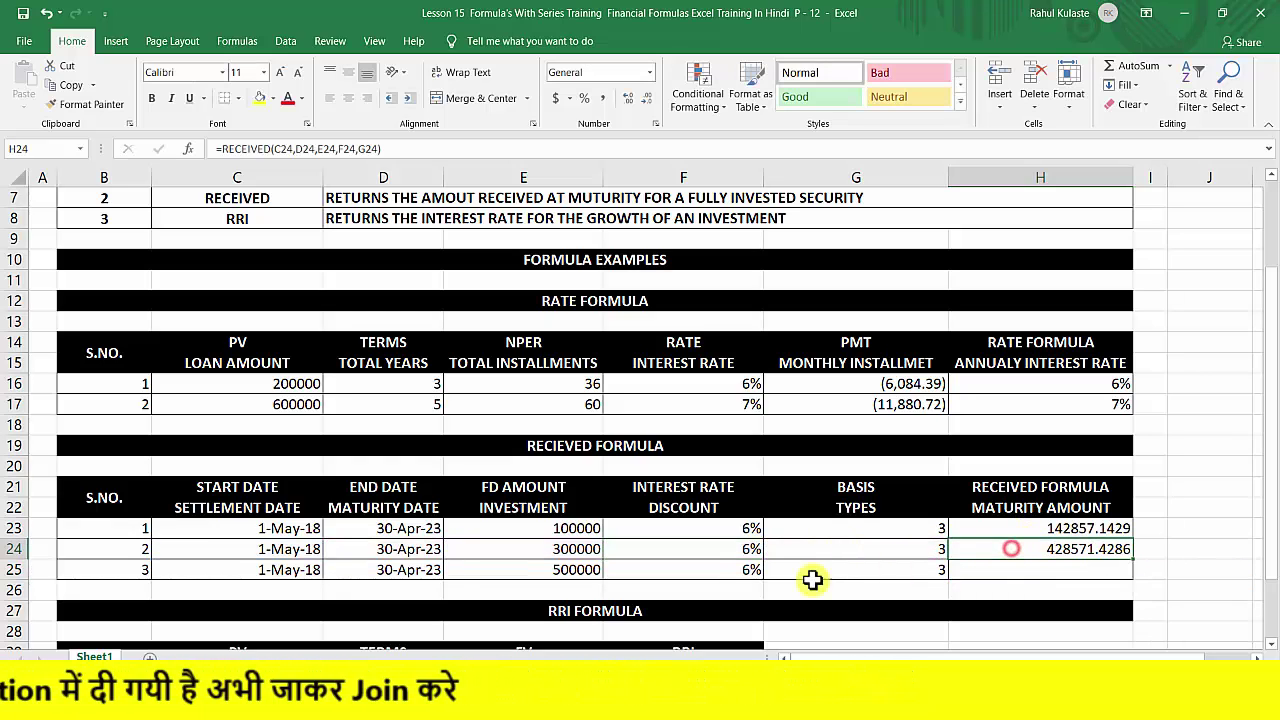
Fill the RECEIVED formula from H23:H24 down to H25 for the third investment and check the copied formula.
{"action": "left_click", "coordinate": [287, 571]}
{"action": "left_click", "coordinate": [1019, 569]}
{"action": "left_click_drag", "start_coordinate": [1014, 525], "coordinate": [1020, 545]}
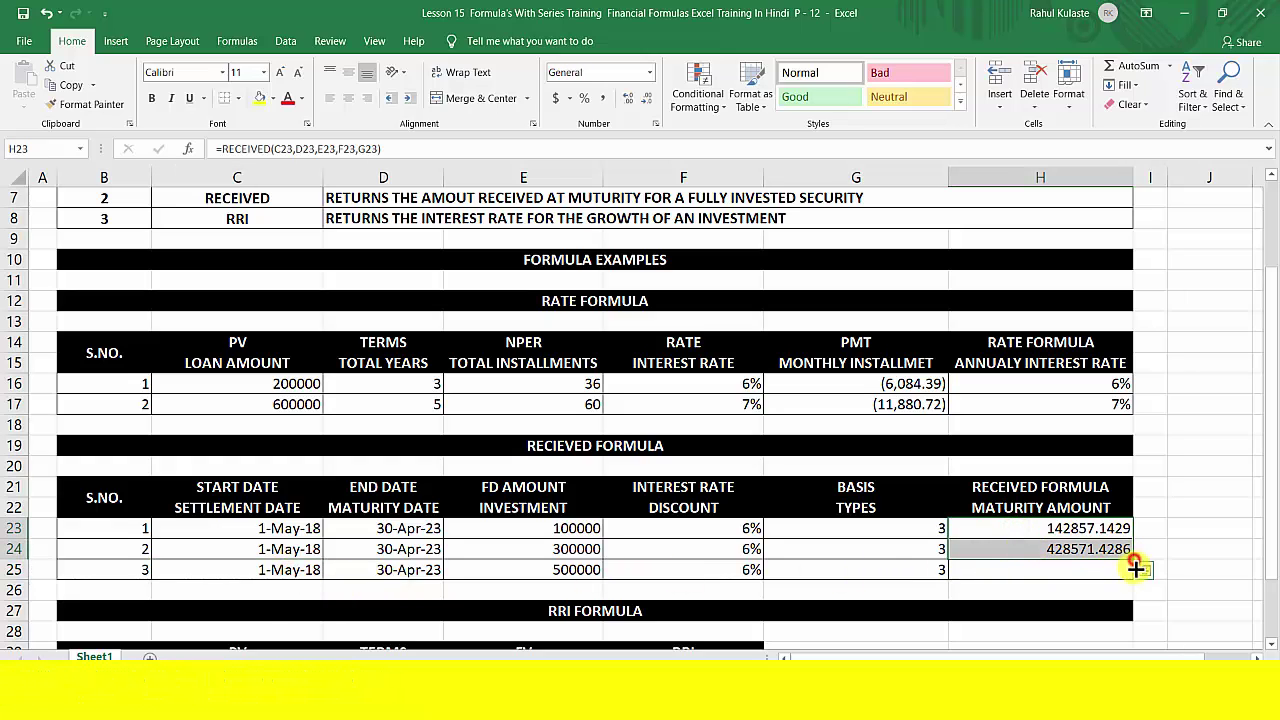
{"action": "left_click_drag", "start_coordinate": [1136, 569], "coordinate": [1137, 576]}
{"action": "left_click", "coordinate": [1030, 570]}
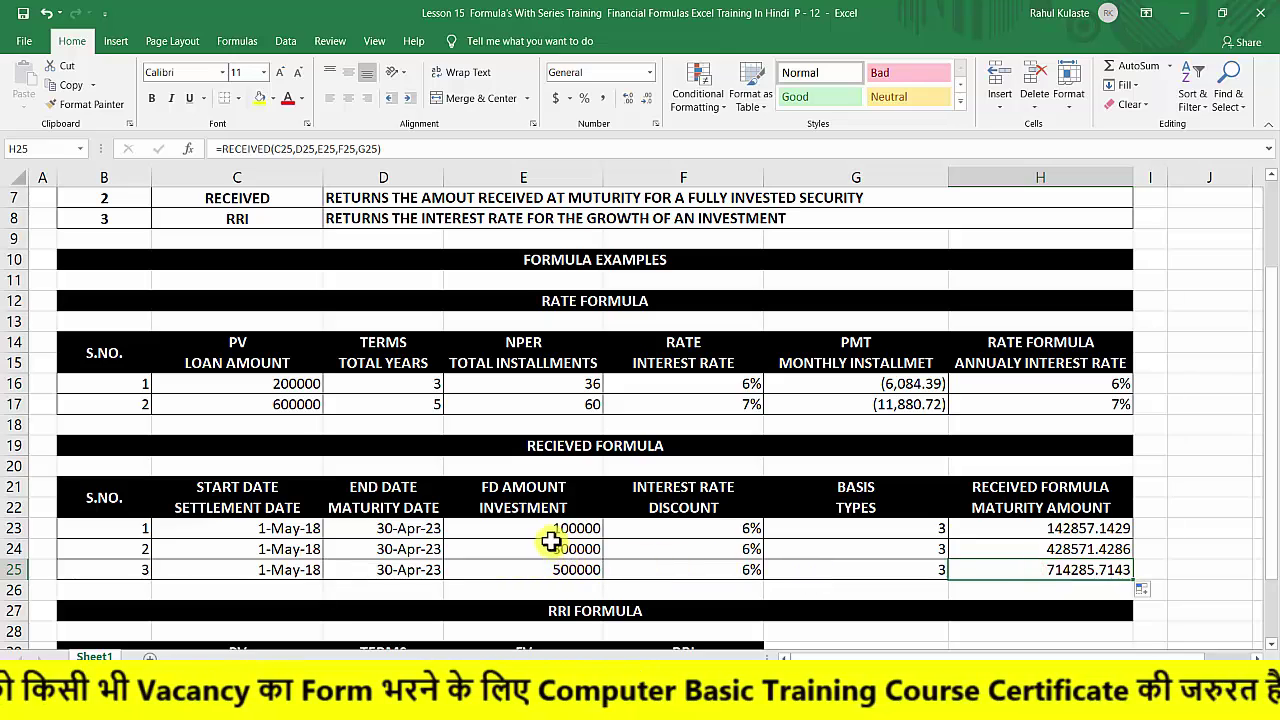
Reduce the RECEIVED maturity amounts in H23:H25 to two decimal places.
{"action": "left_click", "coordinate": [1045, 528]}
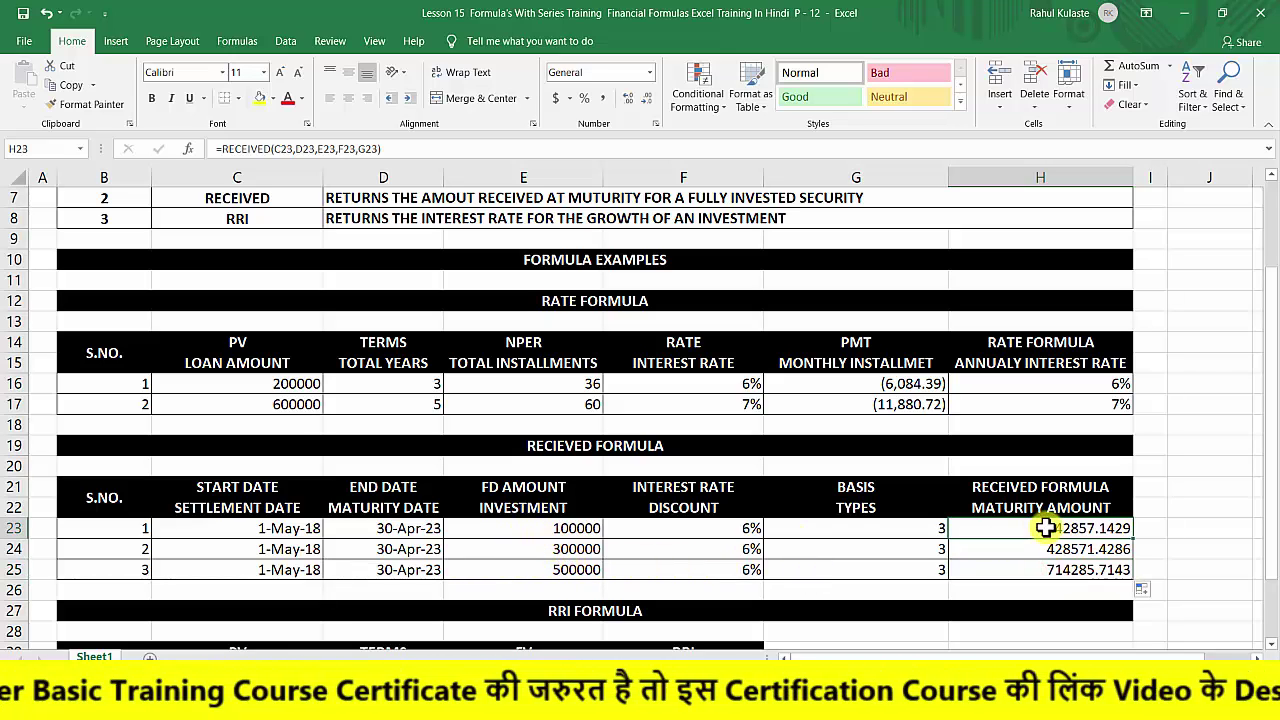
{"action": "left_click_drag", "start_coordinate": [1045, 528], "coordinate": [1057, 569]}
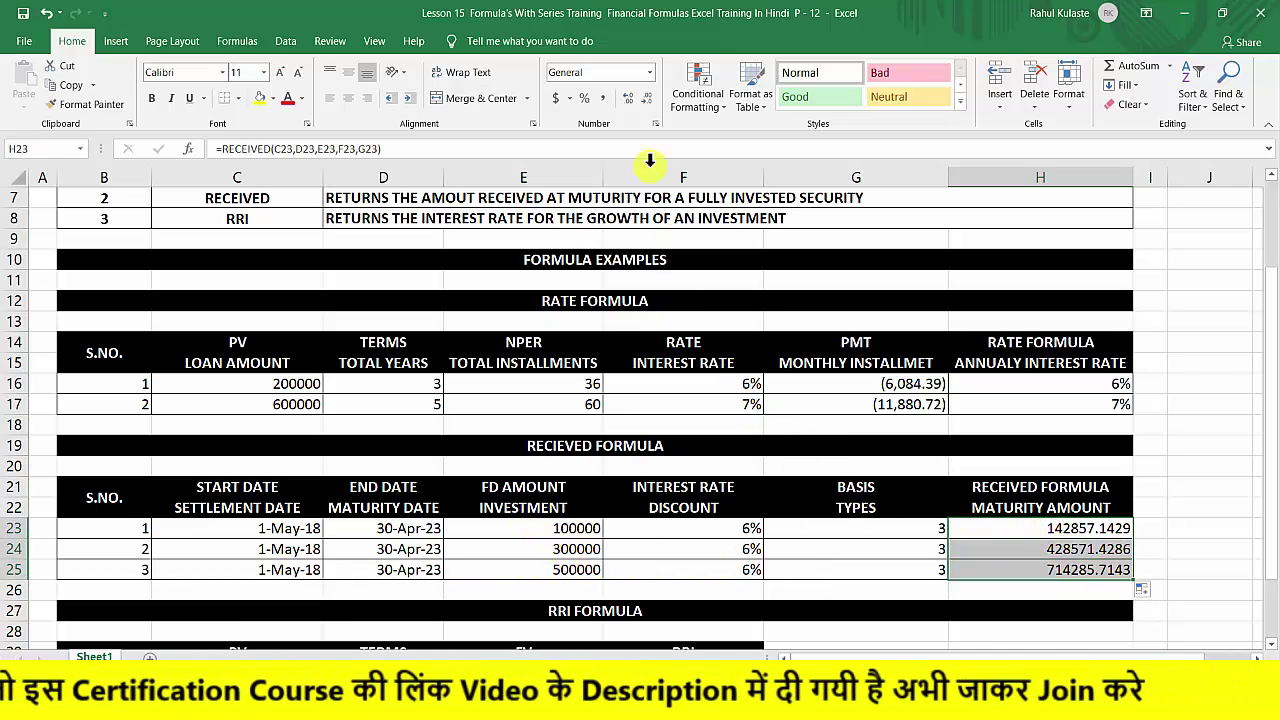
{"action": "left_click", "coordinate": [648, 98]}
{"action": "left_click", "coordinate": [648, 98]}
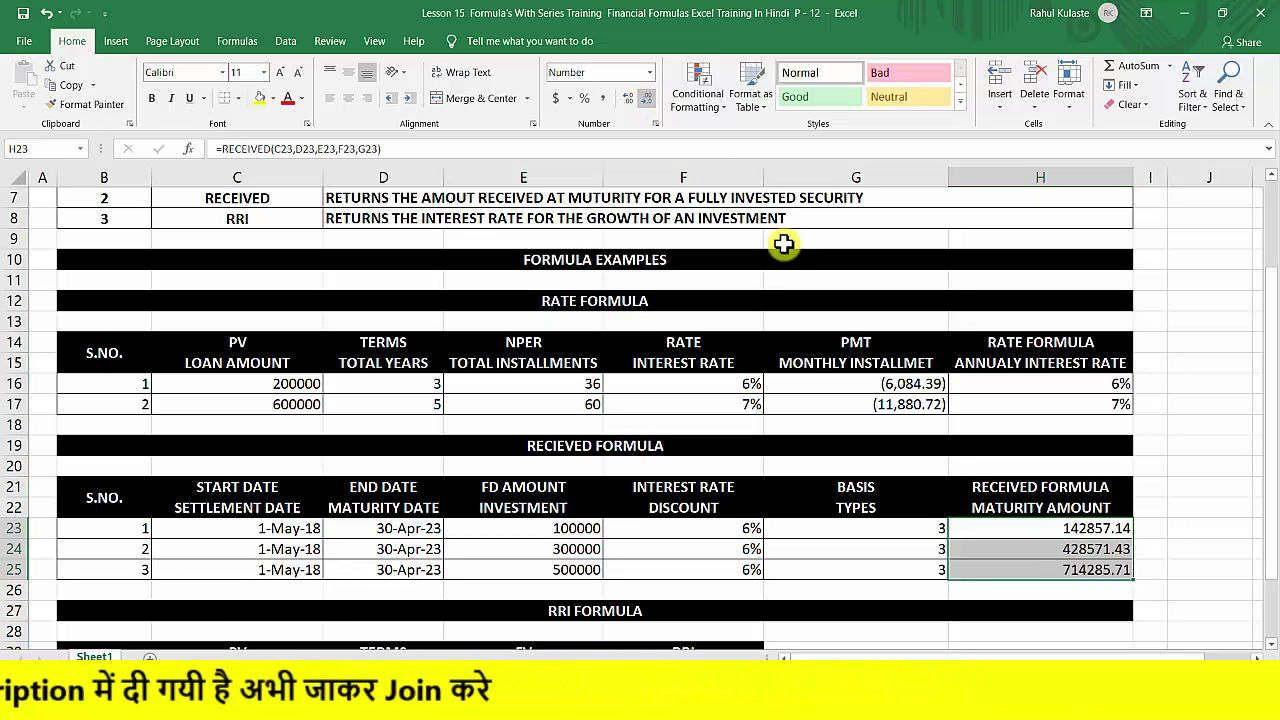
Compare each of the three investments' amount, maturity date and discount rate with its maturity amount in rows 23 to 25.
{"action": "left_click", "coordinate": [996, 528]}
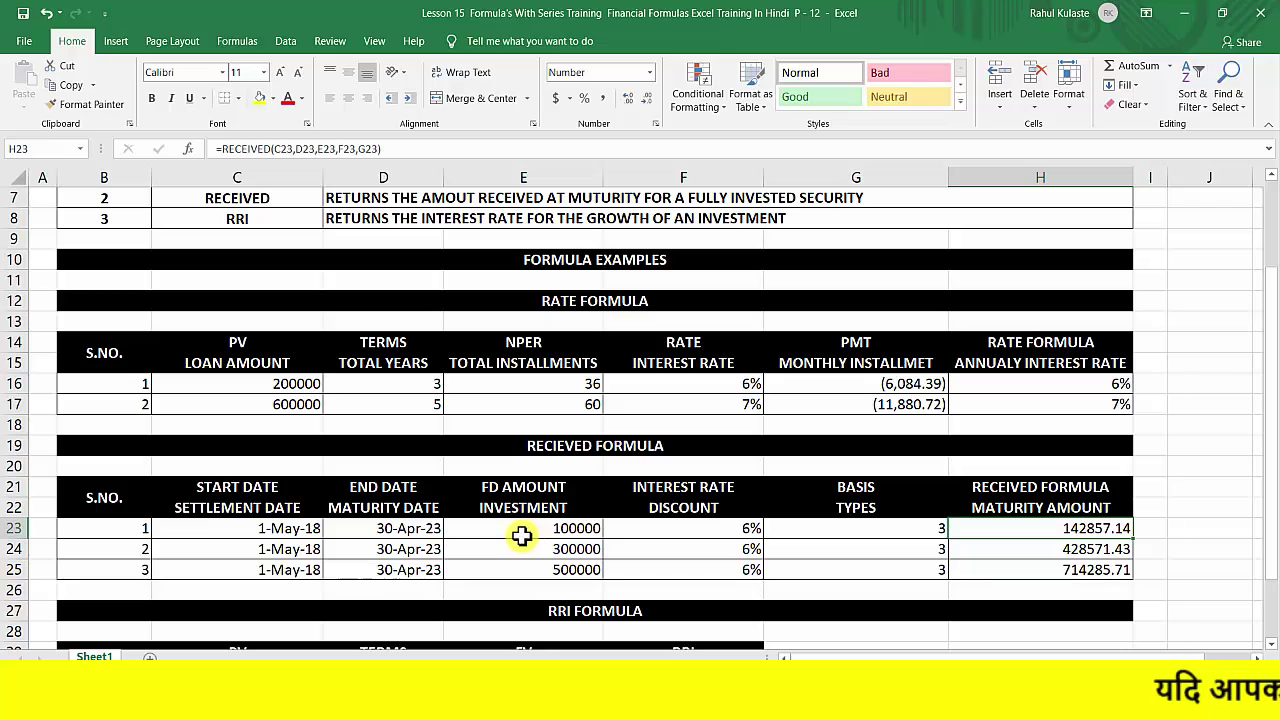
{"action": "left_click", "coordinate": [520, 535]}
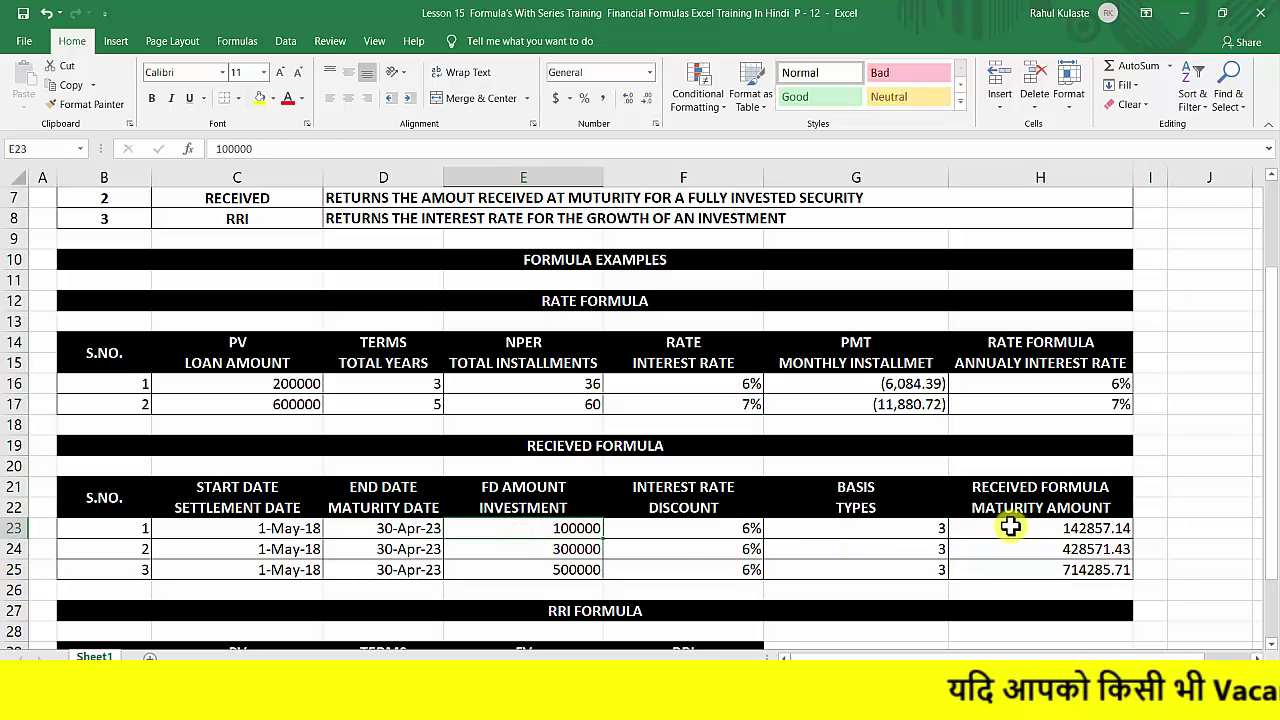
{"action": "left_click", "coordinate": [380, 533]}
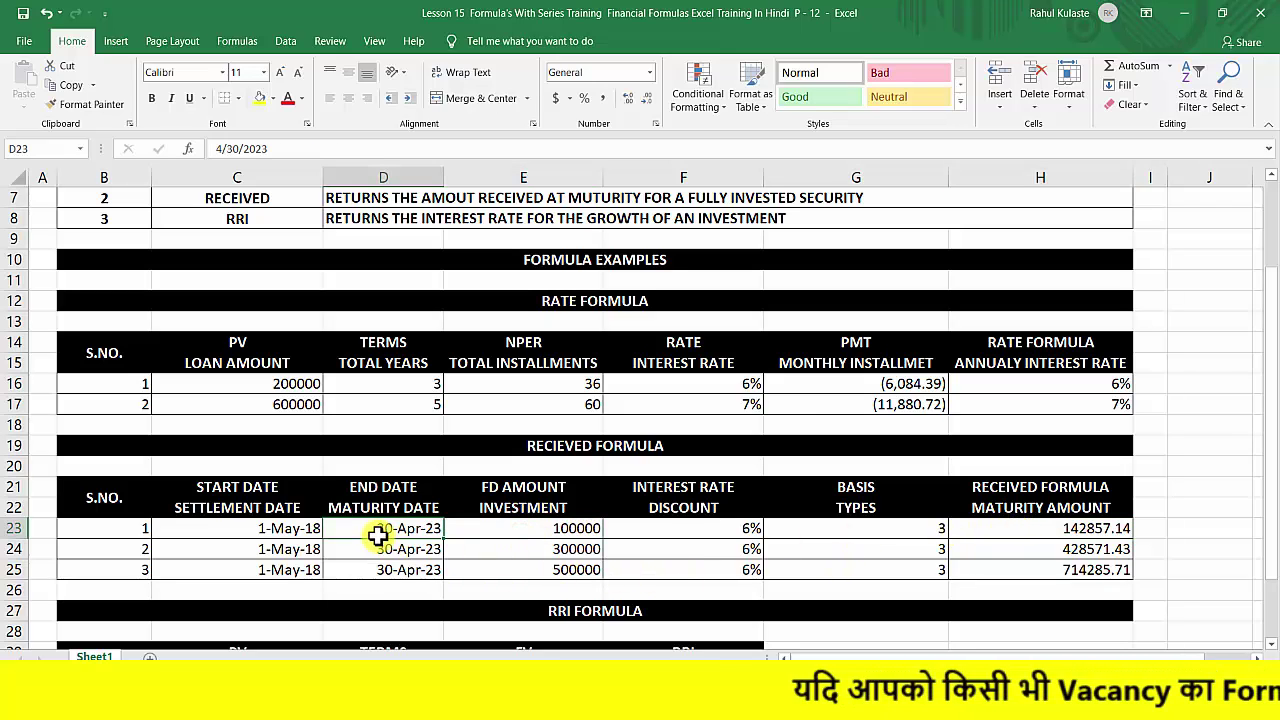
{"action": "left_click", "coordinate": [700, 530]}
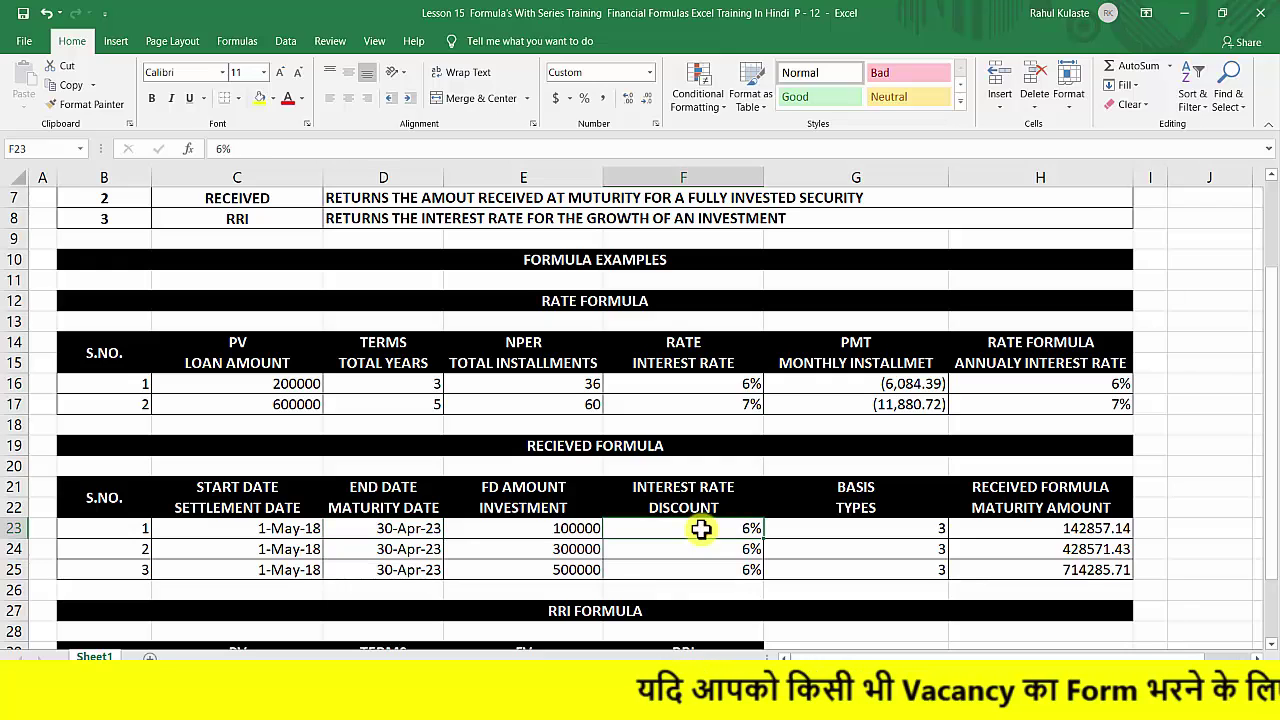
{"action": "left_click", "coordinate": [1040, 528]}
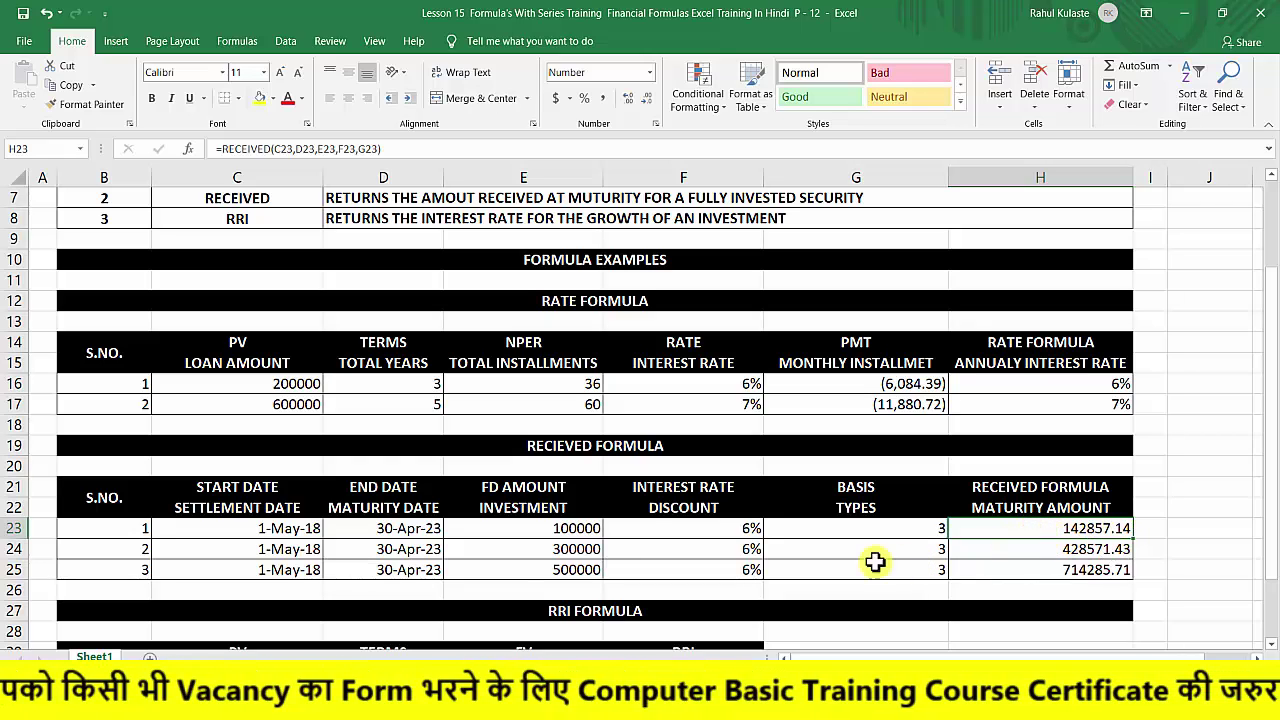
{"action": "left_click", "coordinate": [487, 552]}
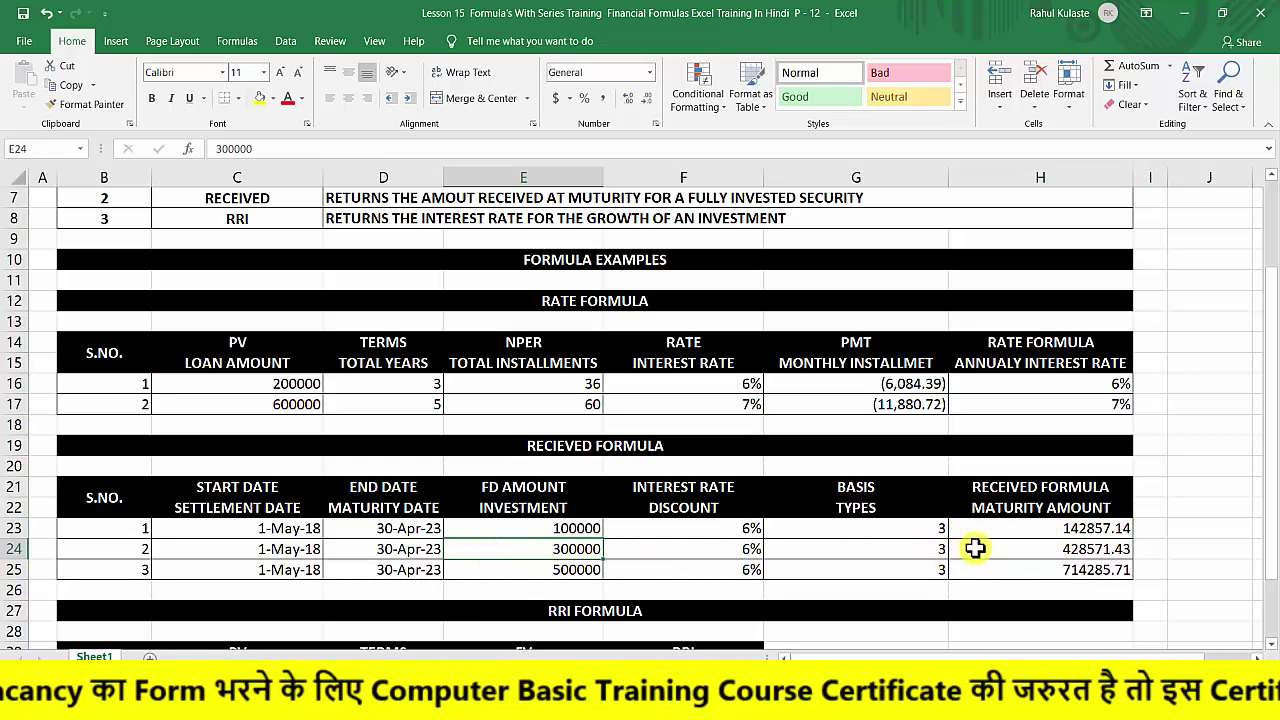
{"action": "left_click", "coordinate": [400, 551]}
{"action": "left_click", "coordinate": [742, 552]}
{"action": "left_click", "coordinate": [1027, 551]}
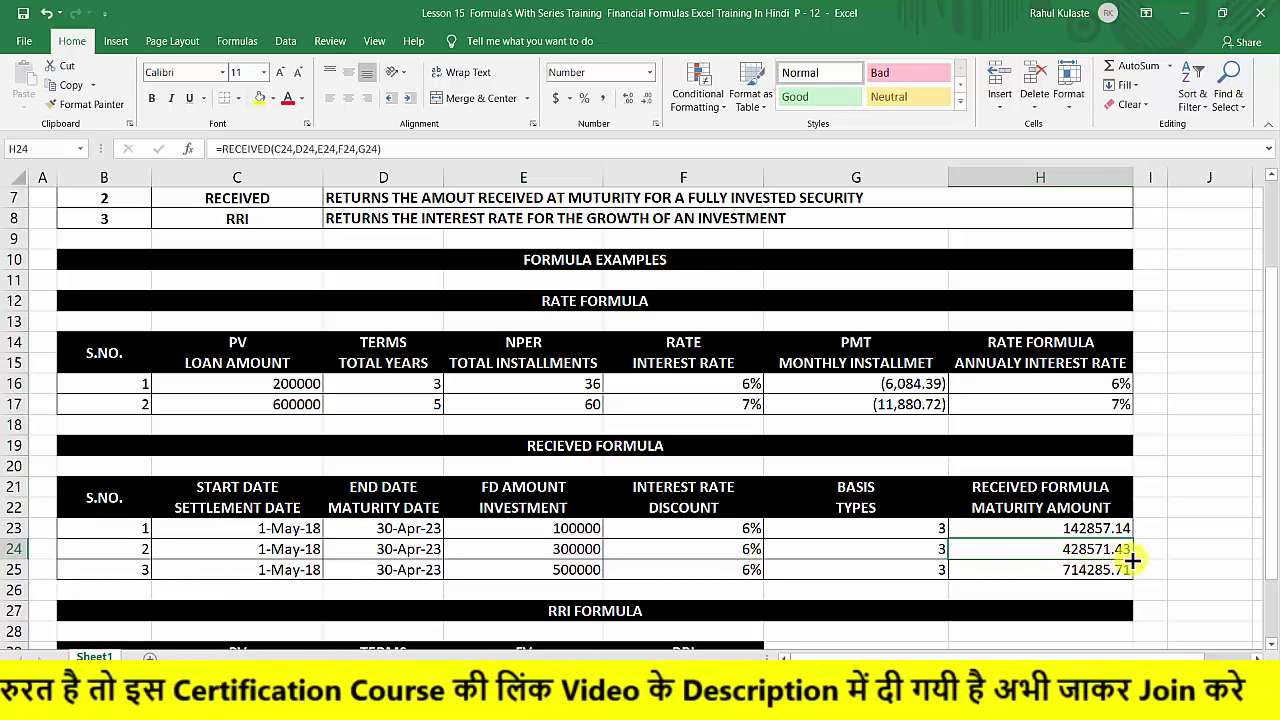
{"action": "left_click", "coordinate": [513, 569]}
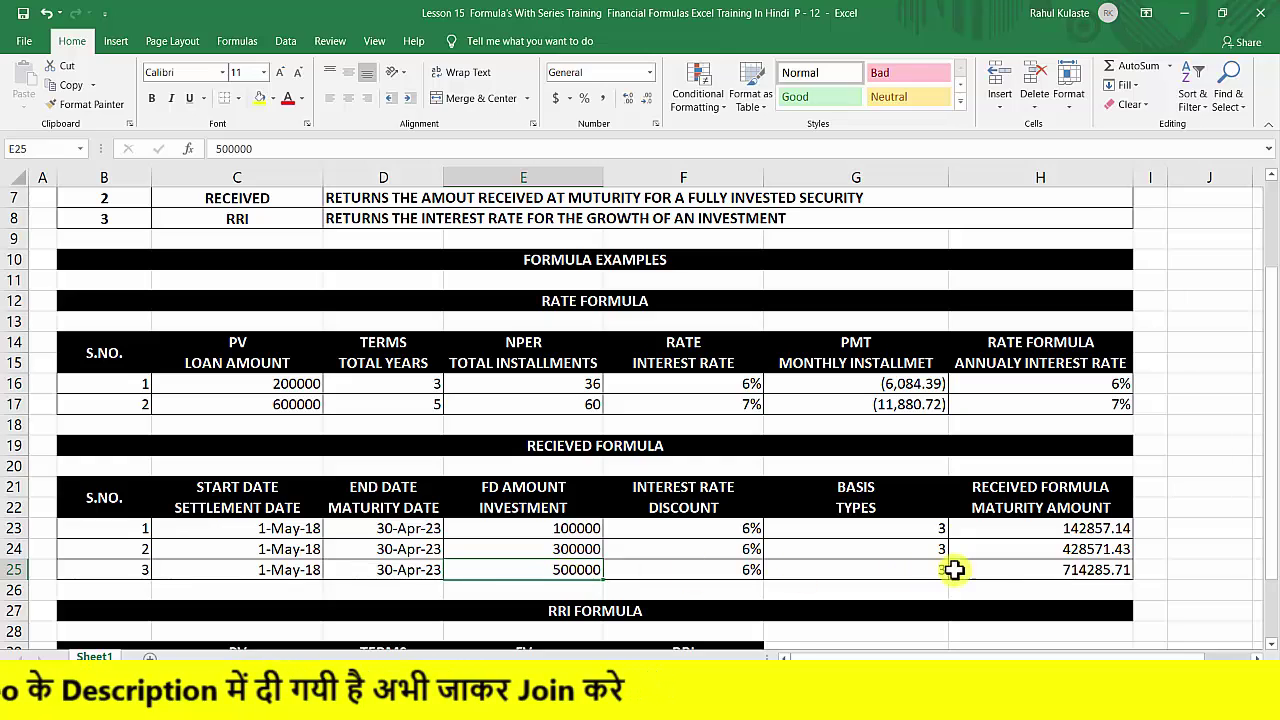
{"action": "left_click", "coordinate": [987, 569]}
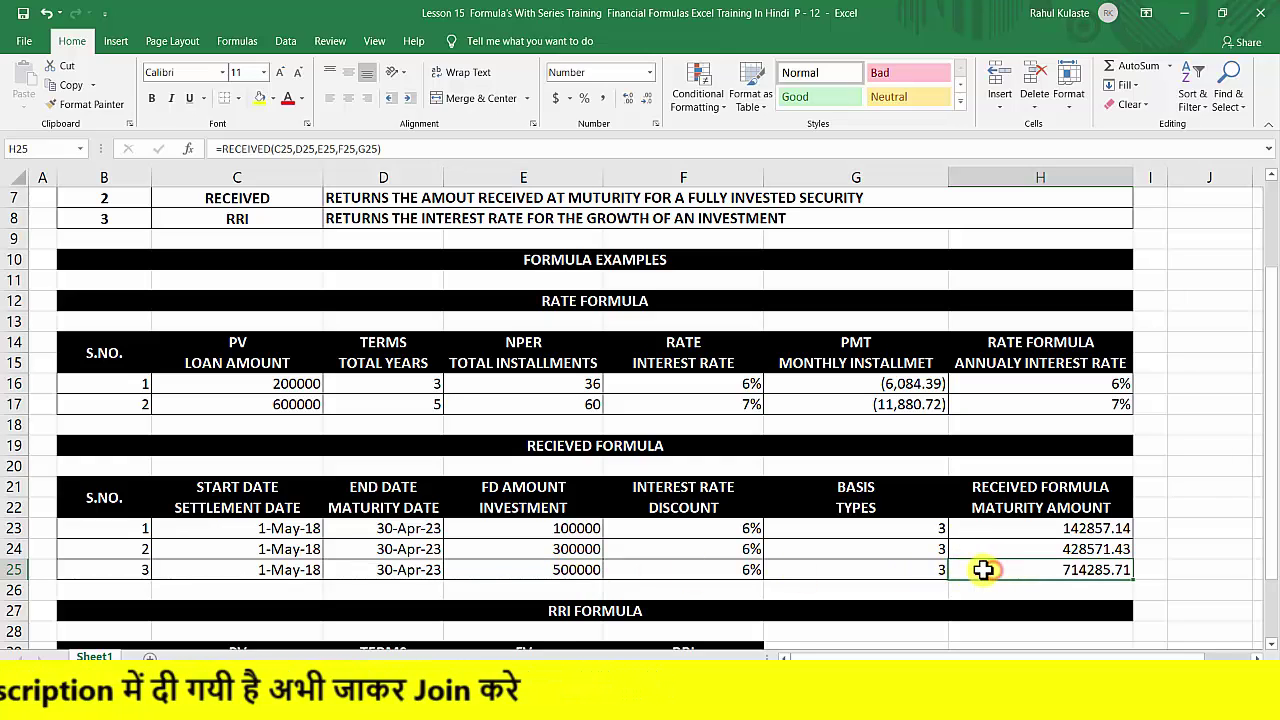
{"action": "left_click", "coordinate": [736, 571]}
{"action": "left_click", "coordinate": [1045, 571]}
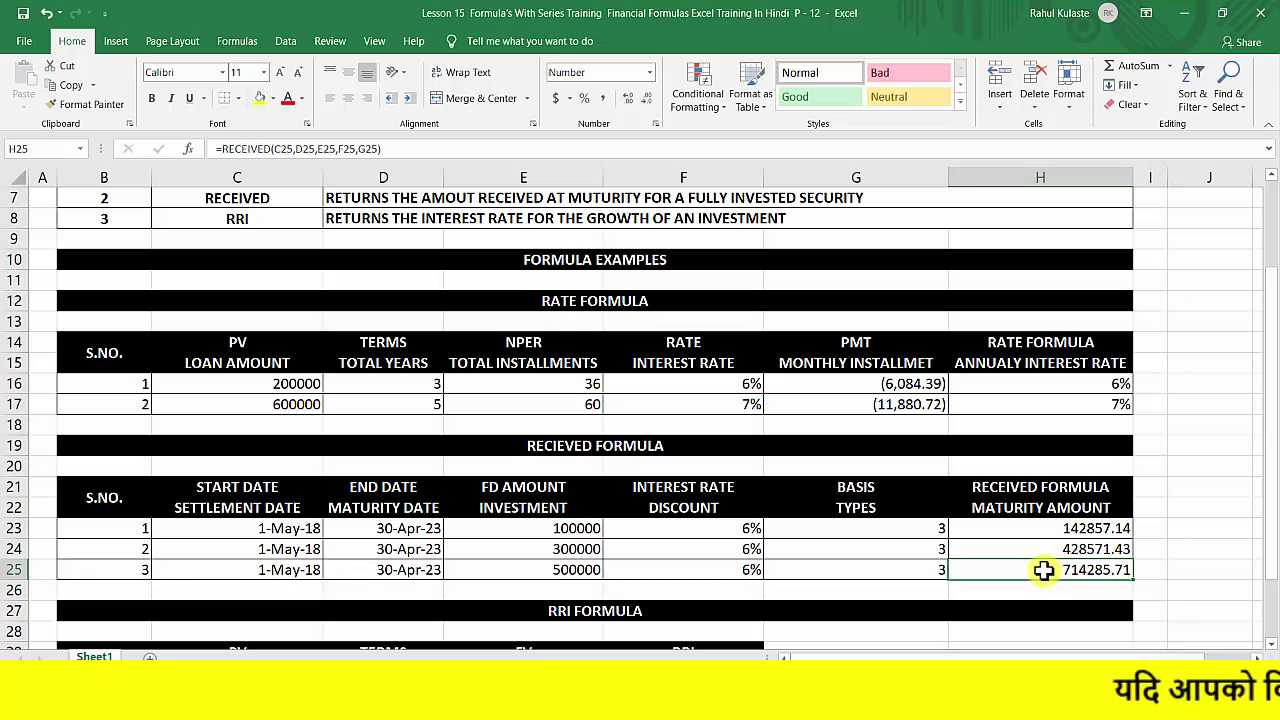
Review the maturity amounts in H23:H25 together with the RECEIVED section heading and the discount rate.
{"action": "left_click", "coordinate": [988, 530]}
{"action": "left_click_drag", "start_coordinate": [995, 547], "coordinate": [1003, 566]}
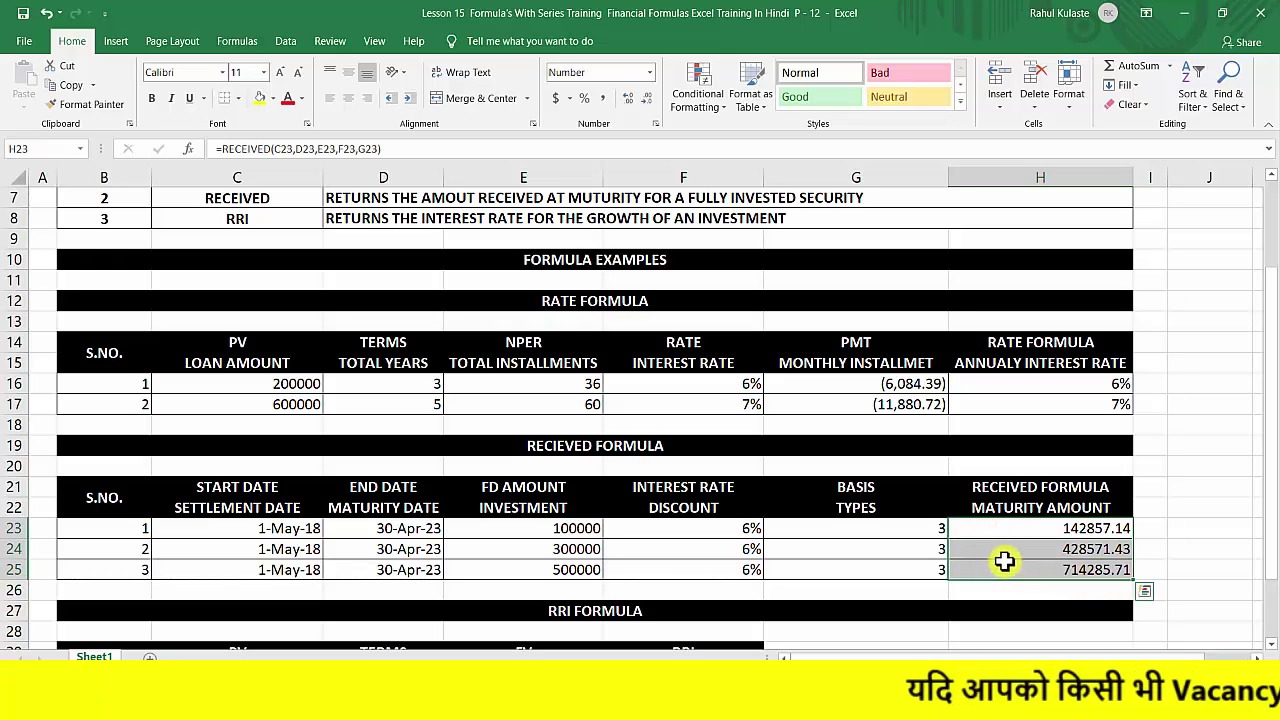
{"action": "left_click", "coordinate": [608, 445]}
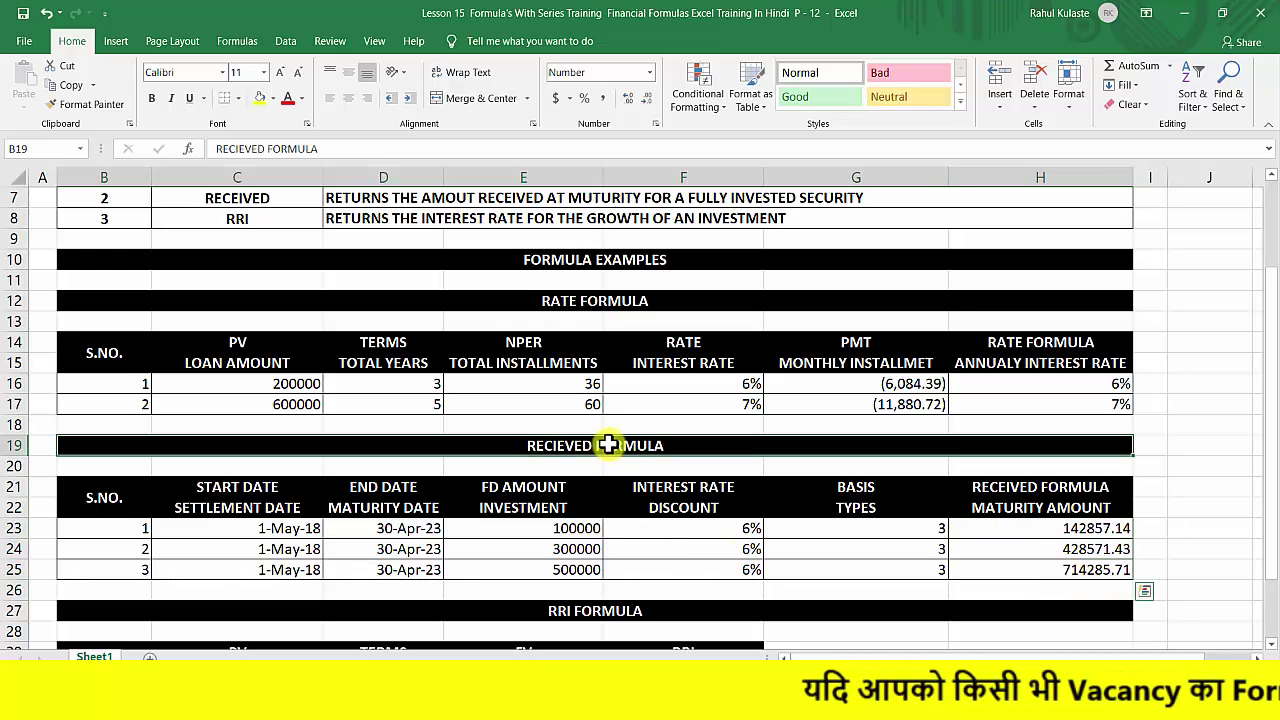
{"action": "left_click_drag", "start_coordinate": [1012, 528], "coordinate": [1013, 570]}
{"action": "left_click", "coordinate": [1006, 546]}
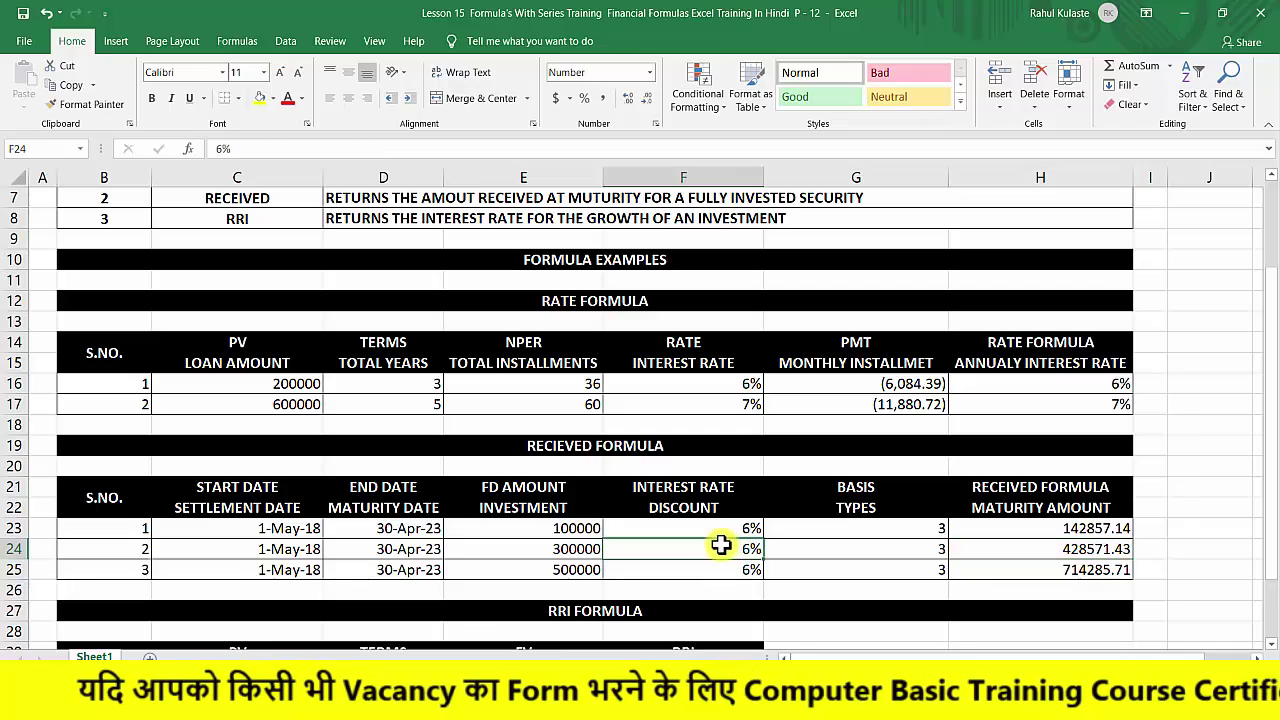
{"action": "left_click_drag", "start_coordinate": [1017, 528], "coordinate": [1023, 566]}
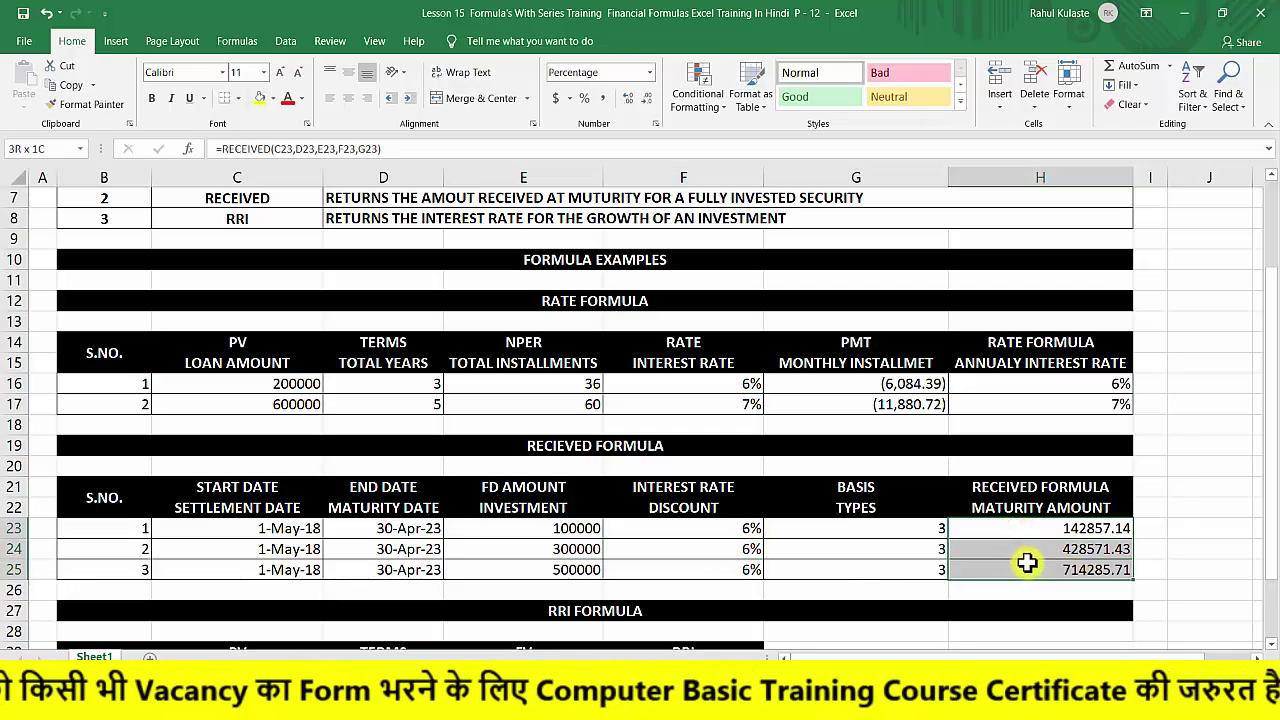
{"action": "left_click", "coordinate": [1028, 558]}
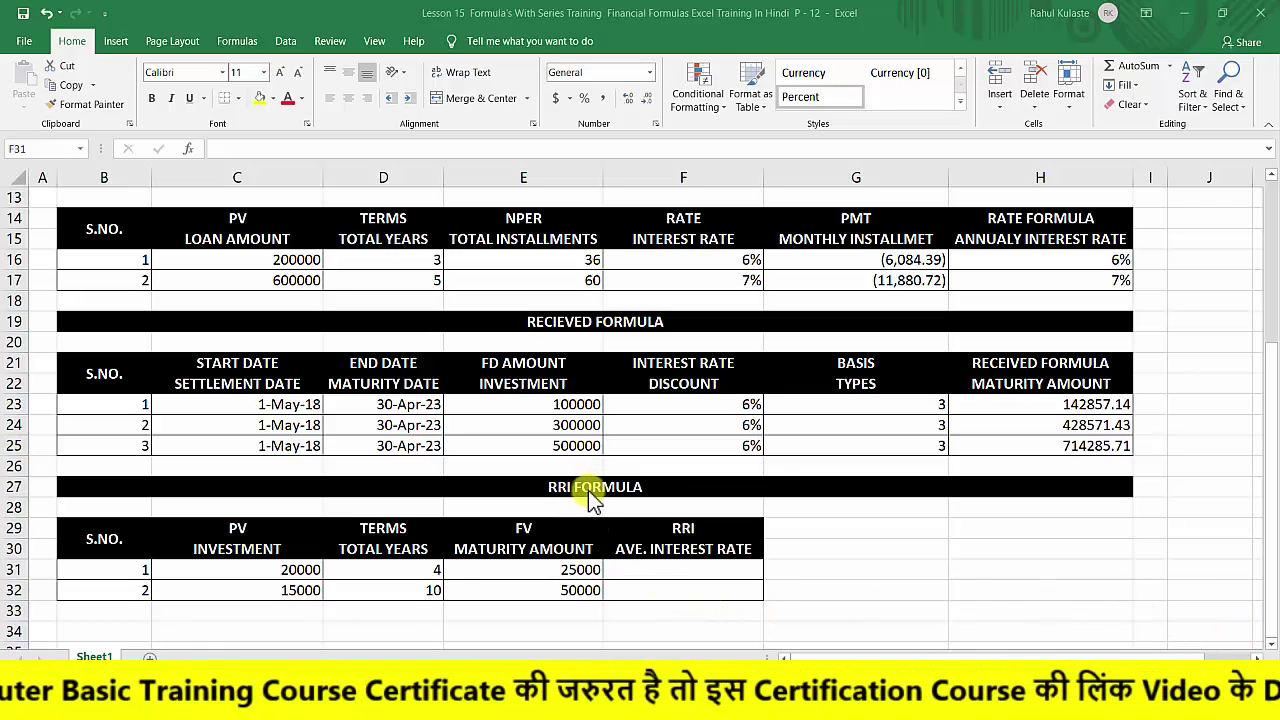
Examine the first RRI example's investment, total years and maturity amount in C31:E31.
{"action": "left_click", "coordinate": [226, 570]}
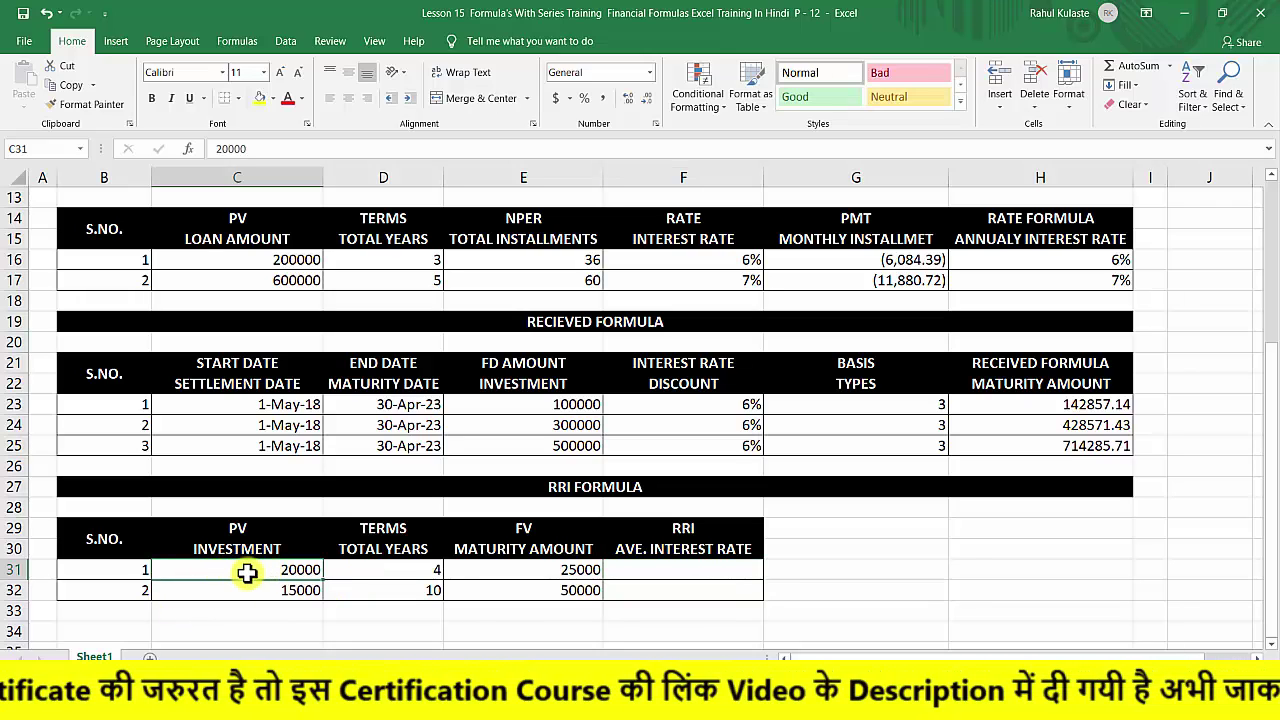
{"action": "left_click", "coordinate": [379, 574]}
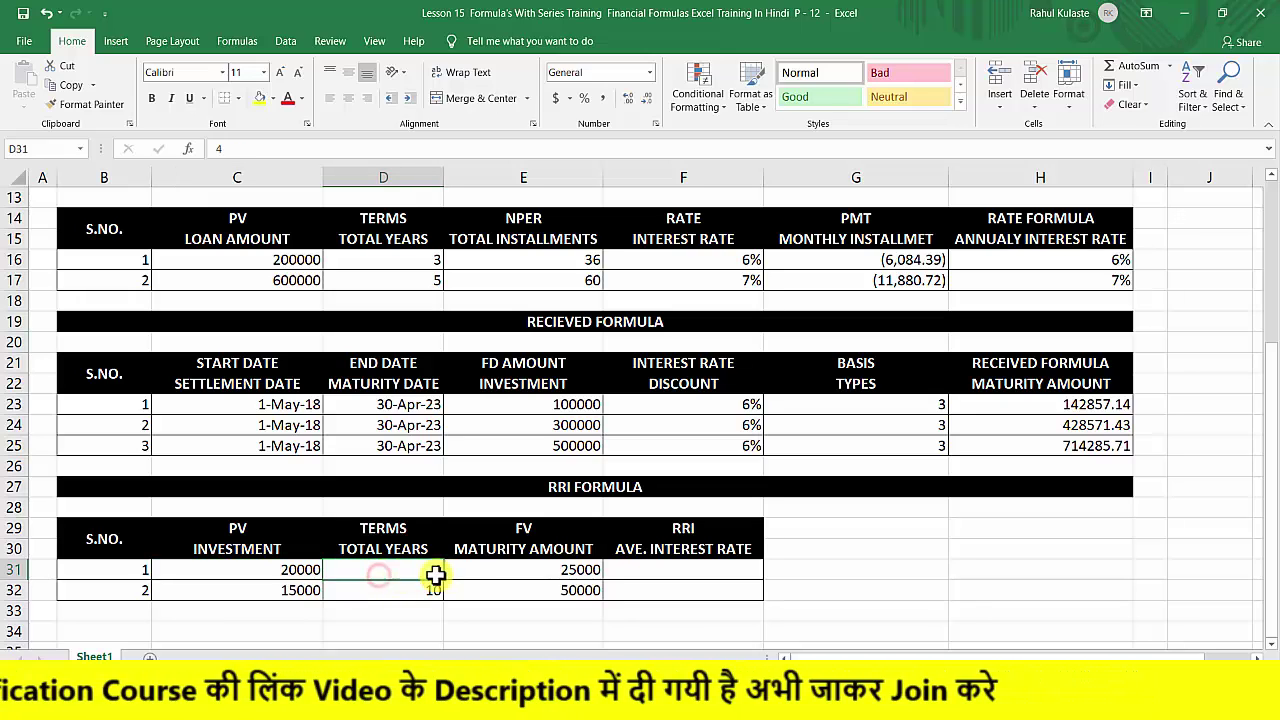
{"action": "left_click", "coordinate": [528, 569]}
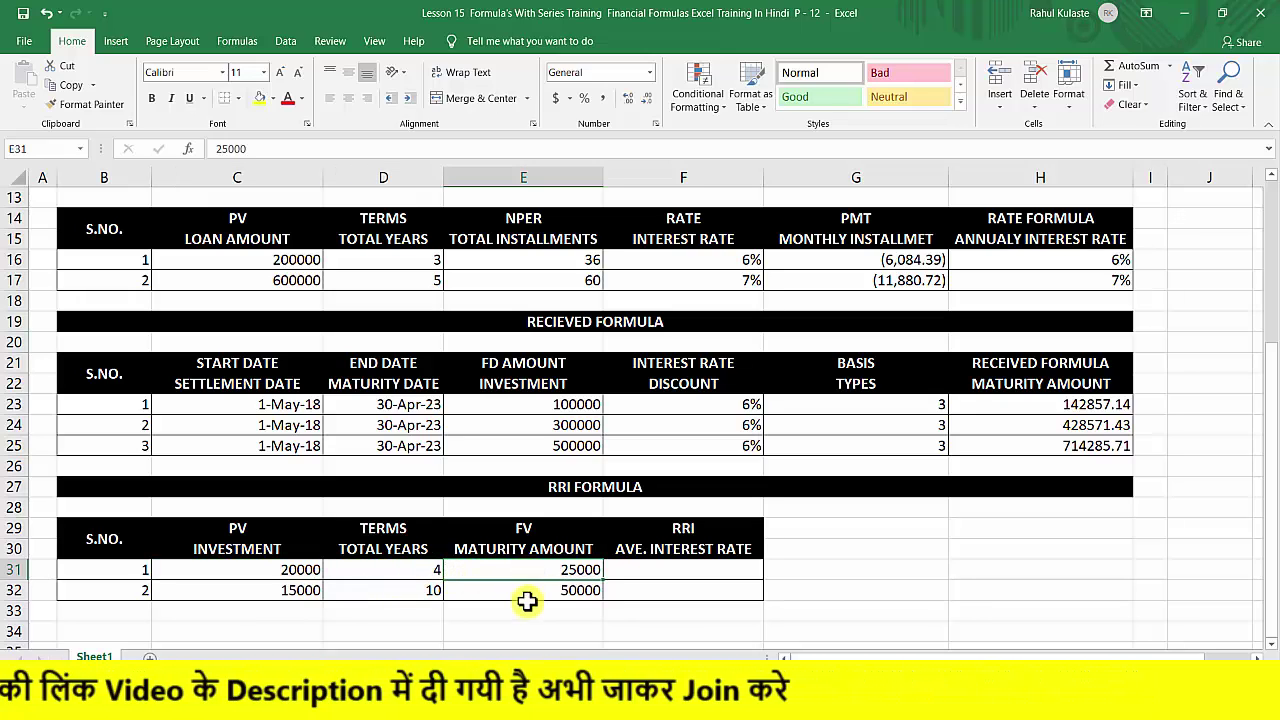
{"action": "left_click", "coordinate": [303, 569]}
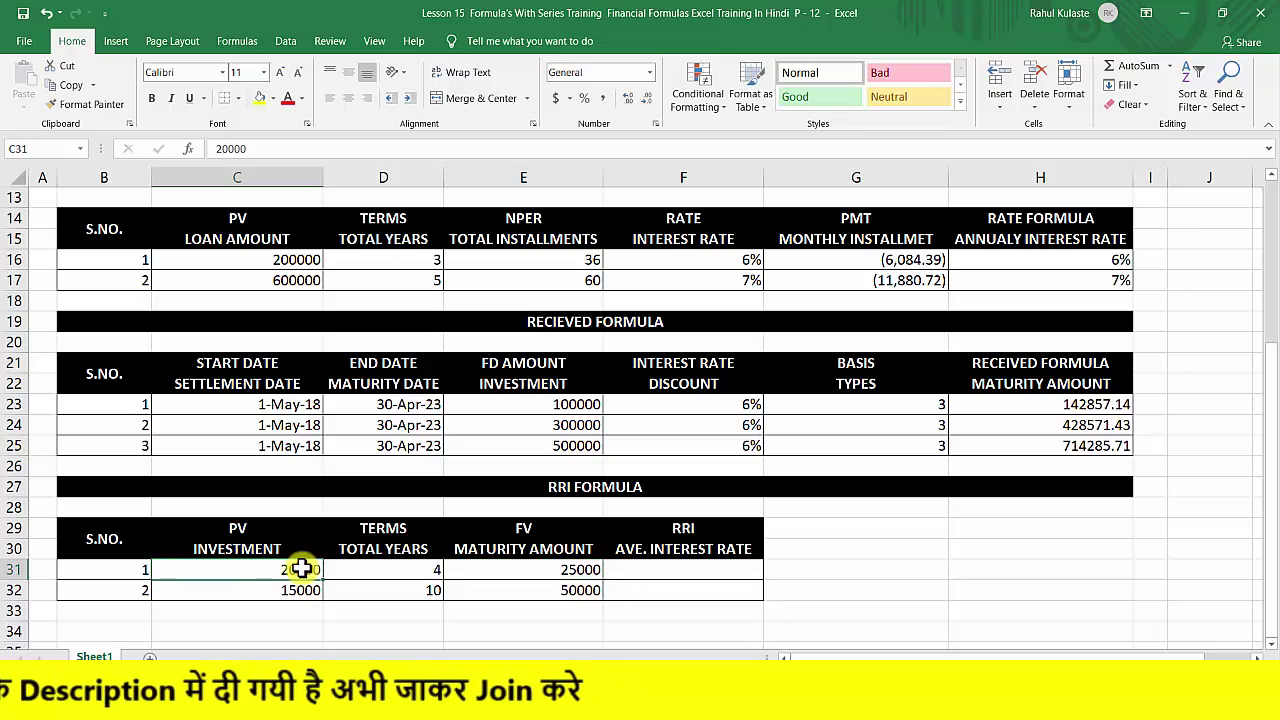
{"action": "left_click", "coordinate": [350, 571]}
{"action": "left_click", "coordinate": [514, 577]}
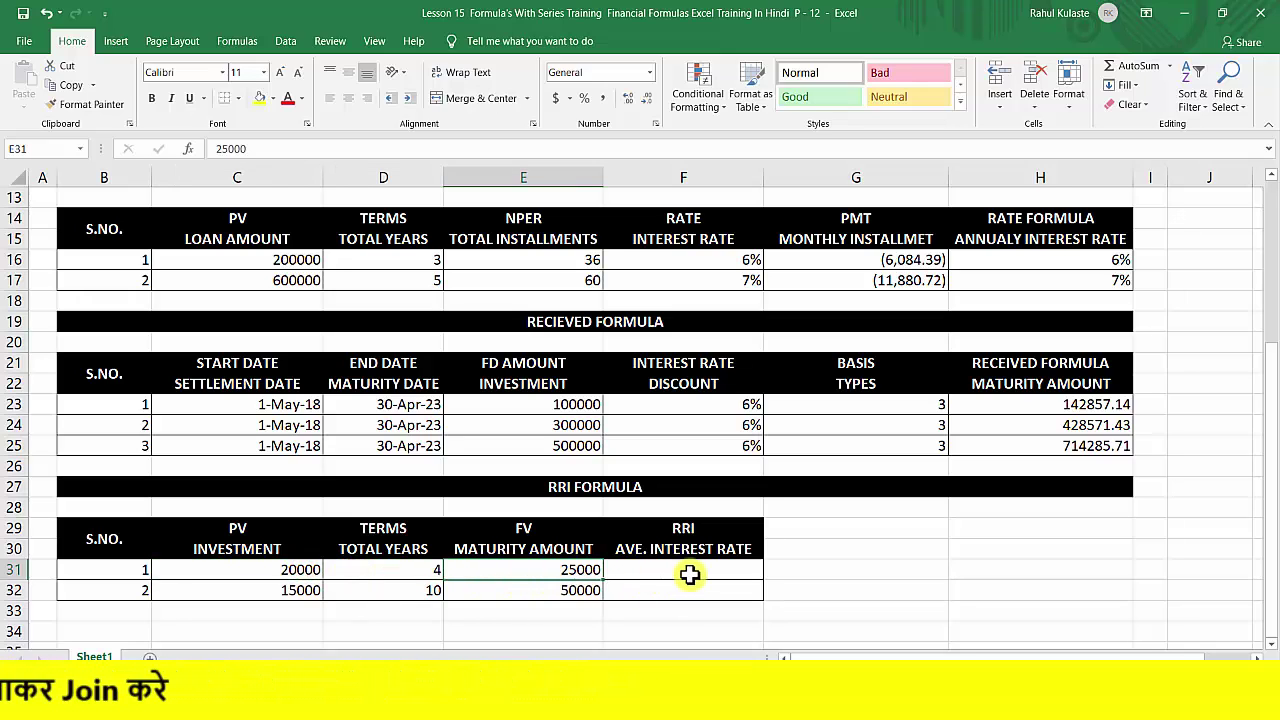
{"action": "left_click", "coordinate": [563, 490]}
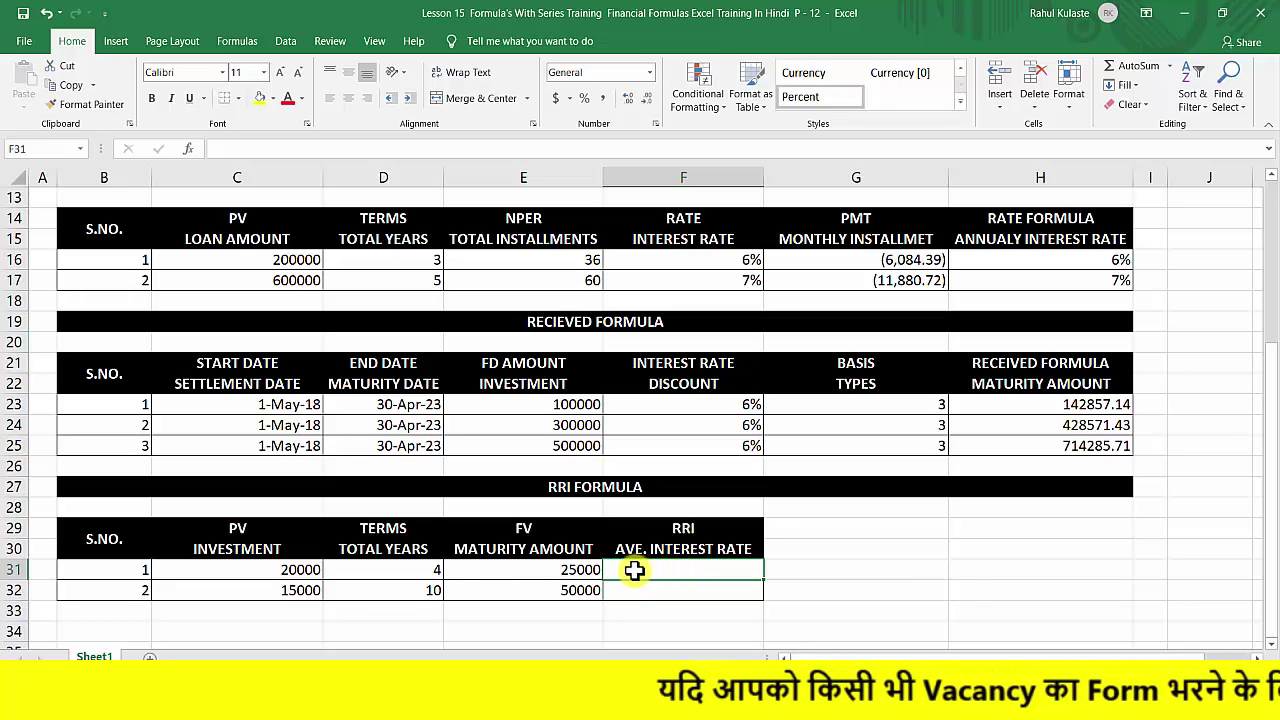
Calculate the first investment's average interest rate in F31 with =RRI(D31,C31,E31) and check the entered formula.
{"action": "type", "text": "="}
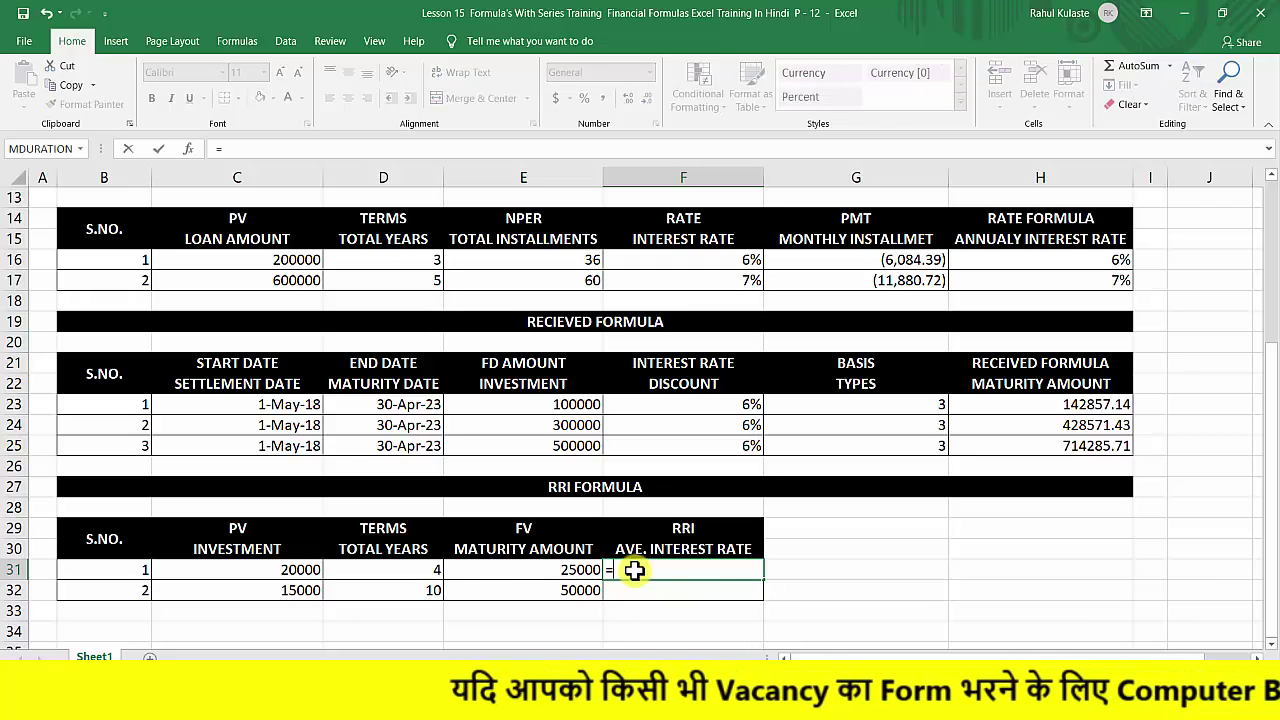
{"action": "type", "text": "RR"}
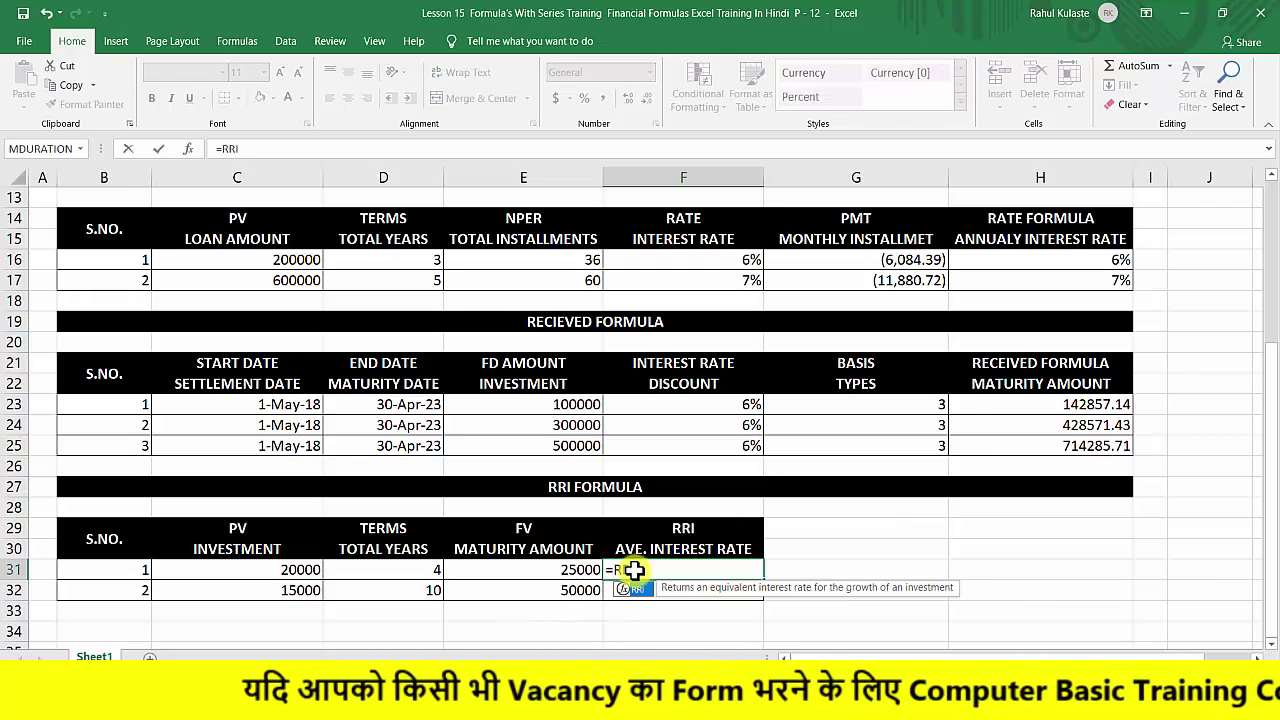
{"action": "type", "text": "I("}
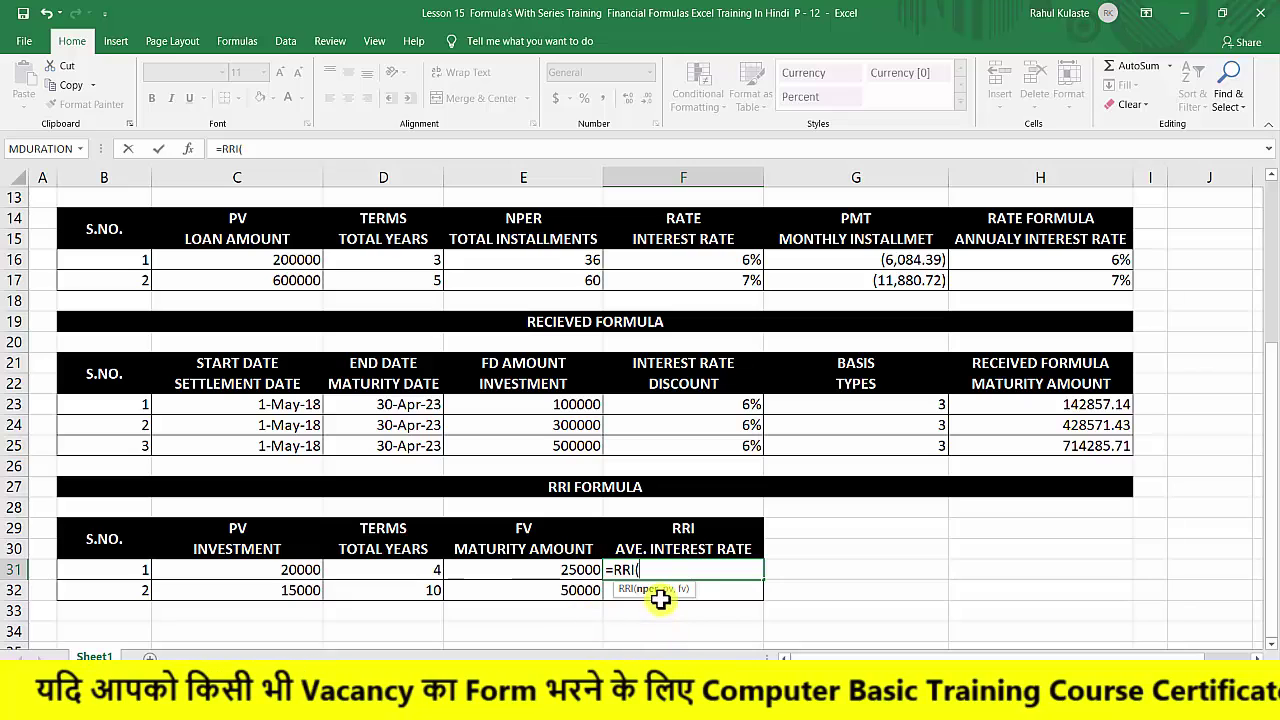
{"action": "left_click", "coordinate": [386, 572]}
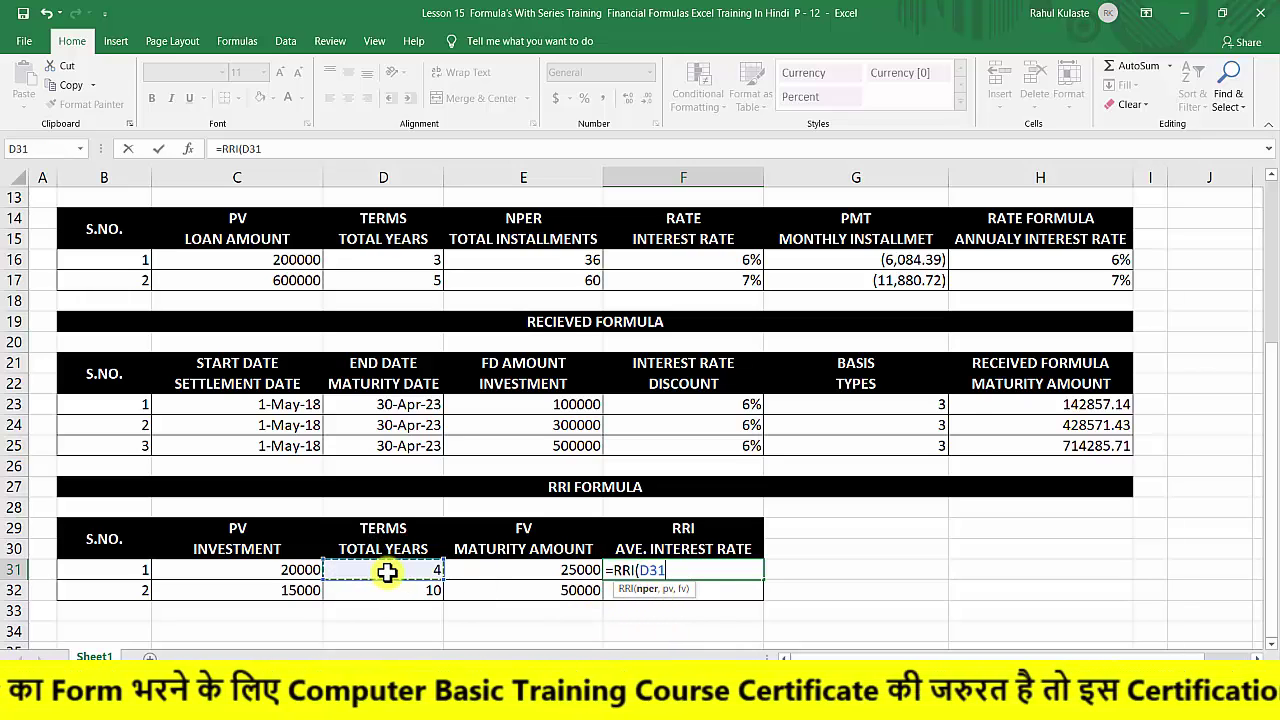
{"action": "type", "text": ","}
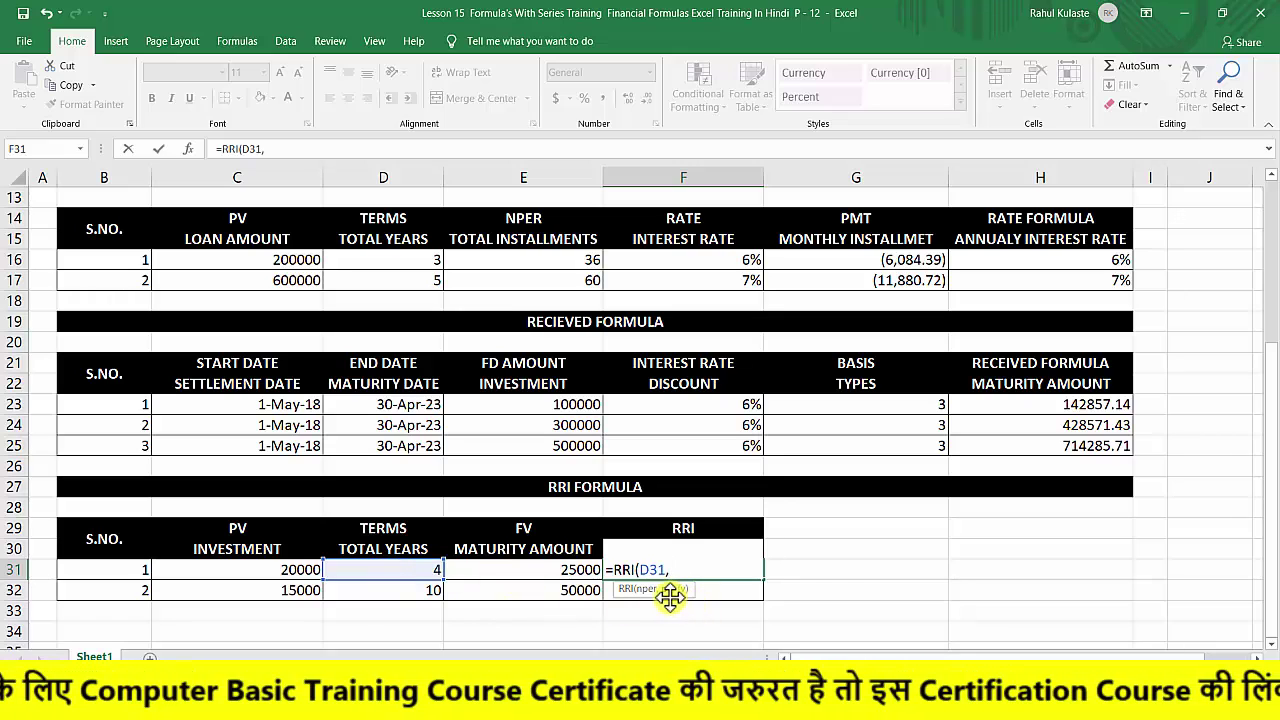
{"action": "left_click", "coordinate": [244, 569]}
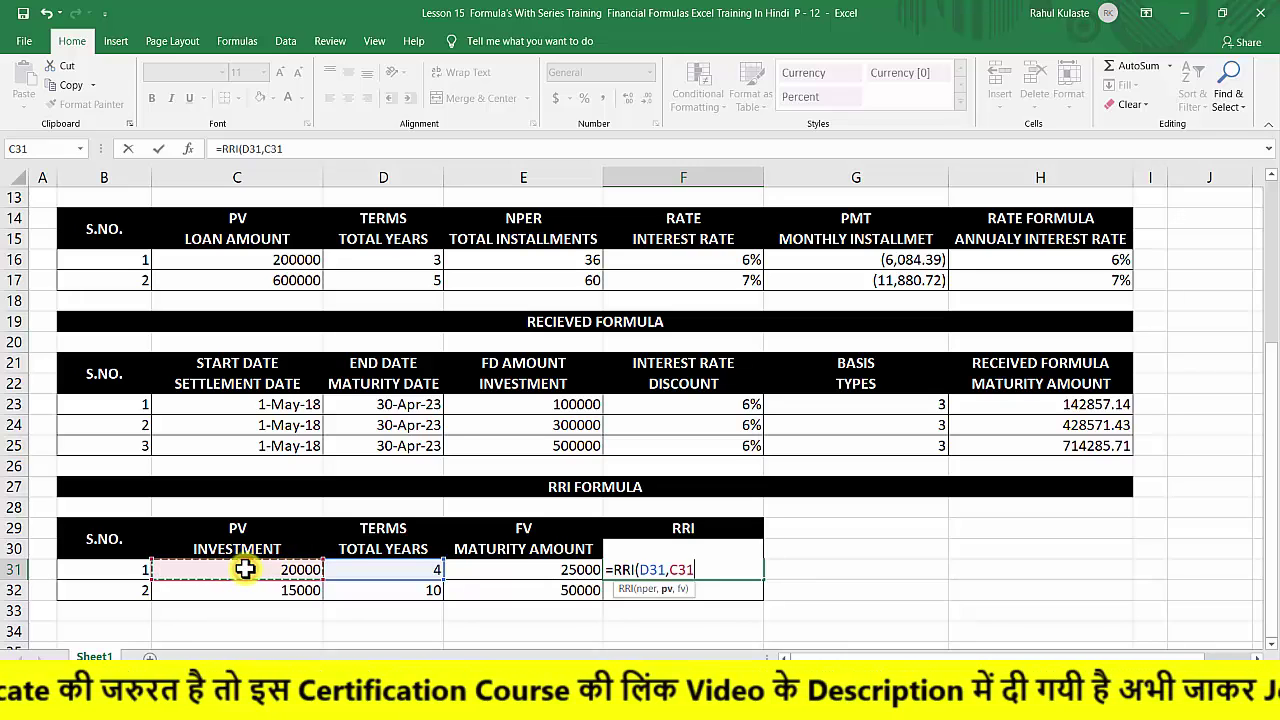
{"action": "type", "text": ","}
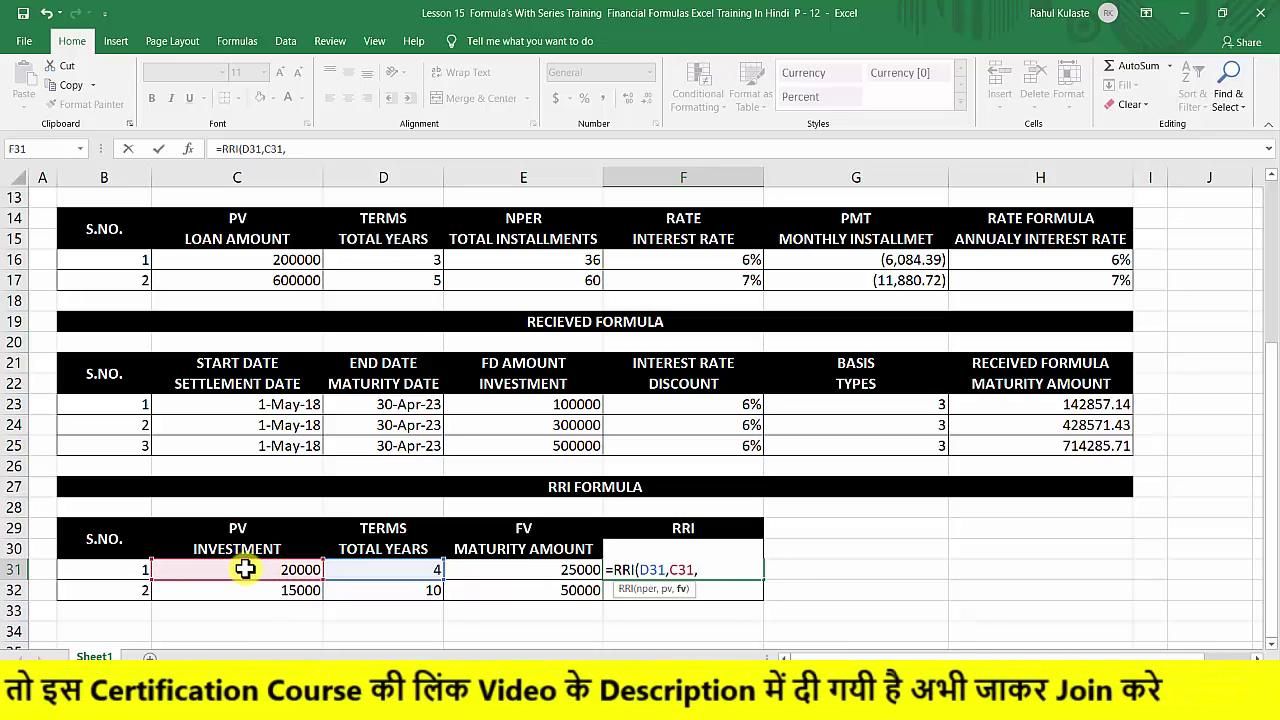
{"action": "left_click", "coordinate": [527, 572]}
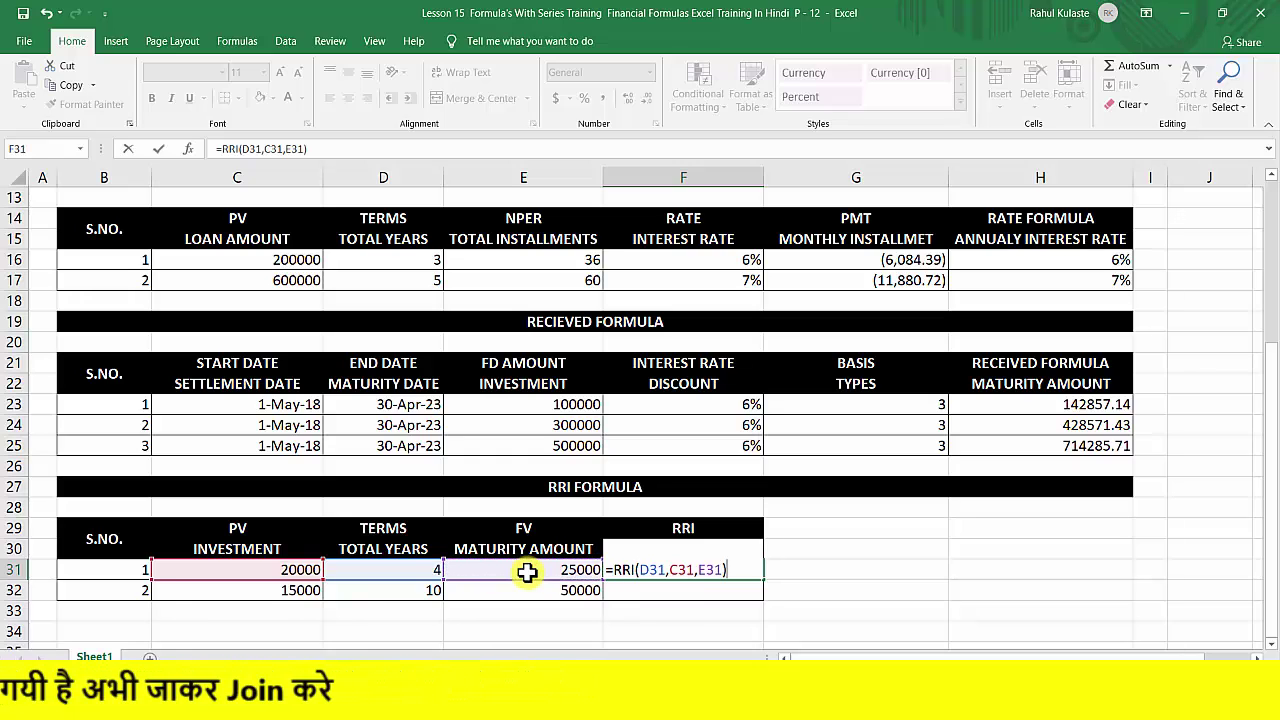
{"action": "key", "text": "Return"}
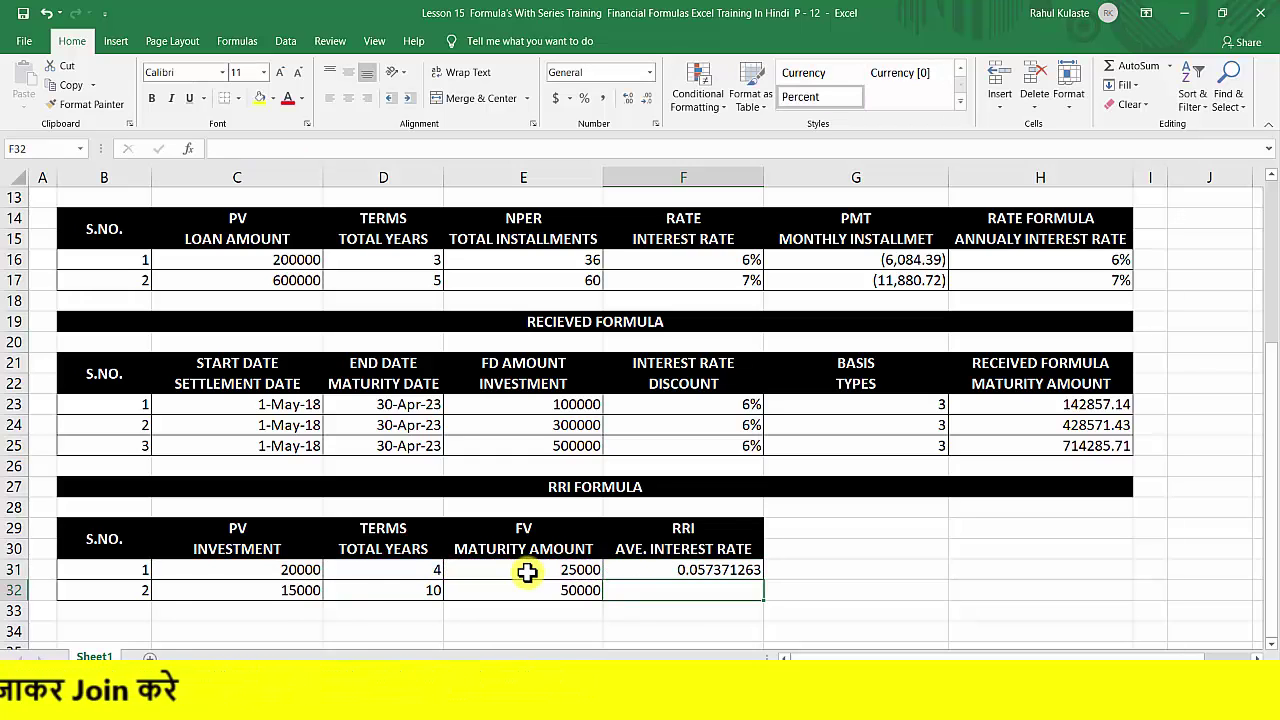
{"action": "left_click", "coordinate": [641, 569]}
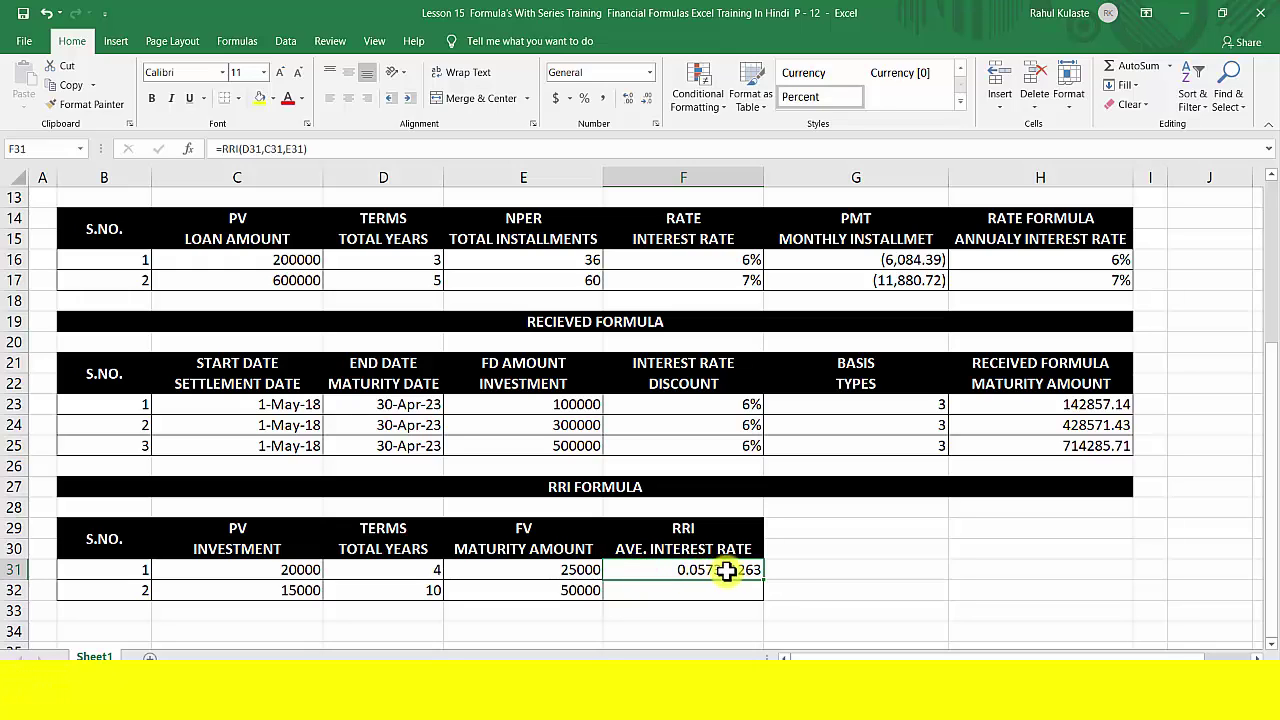
{"action": "left_click", "coordinate": [669, 593]}
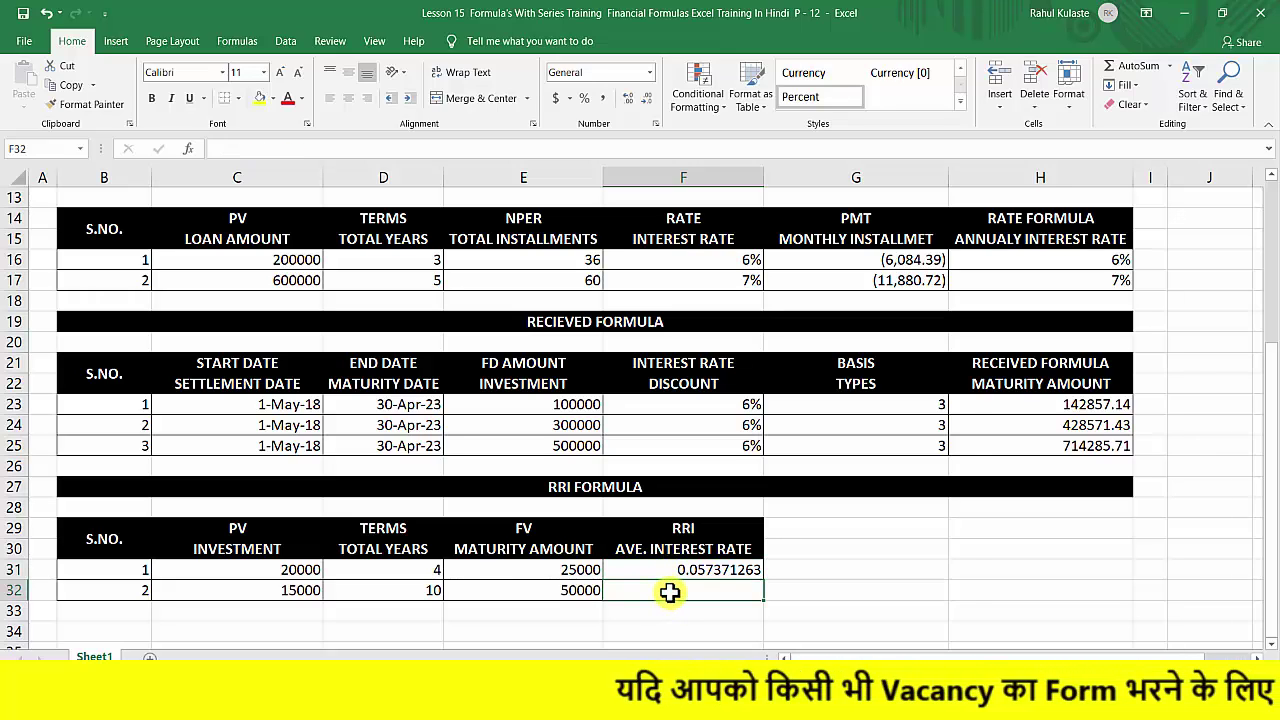
Calculate the second investment's average interest rate in F32 with =RRI(D32,C32,E32).
{"action": "type", "text": "="}
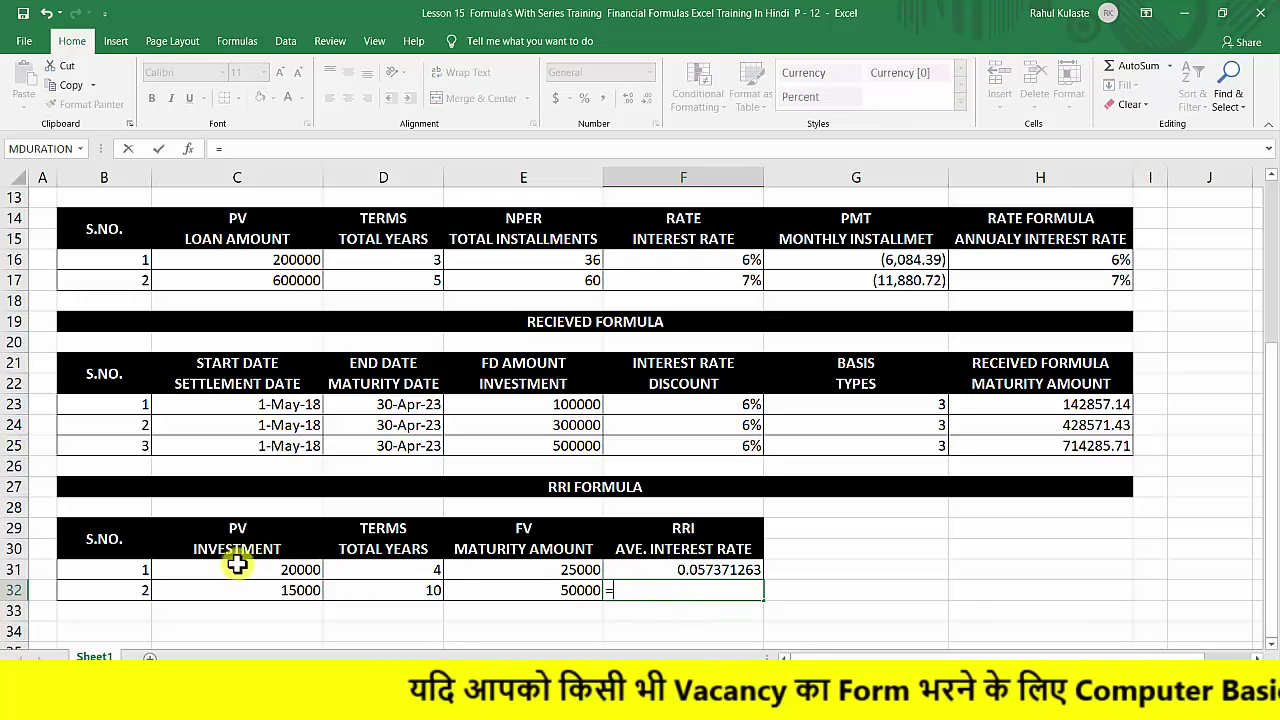
{"action": "type", "text": "R"}
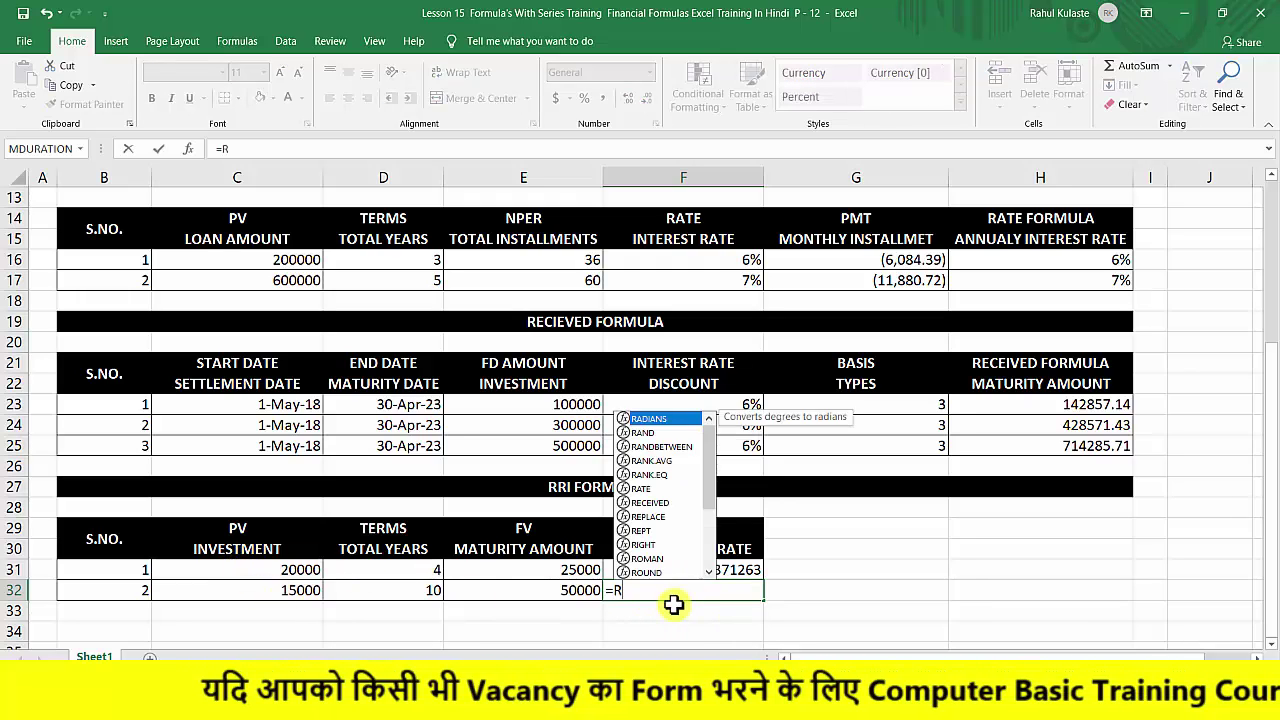
{"action": "type", "text": "RI("}
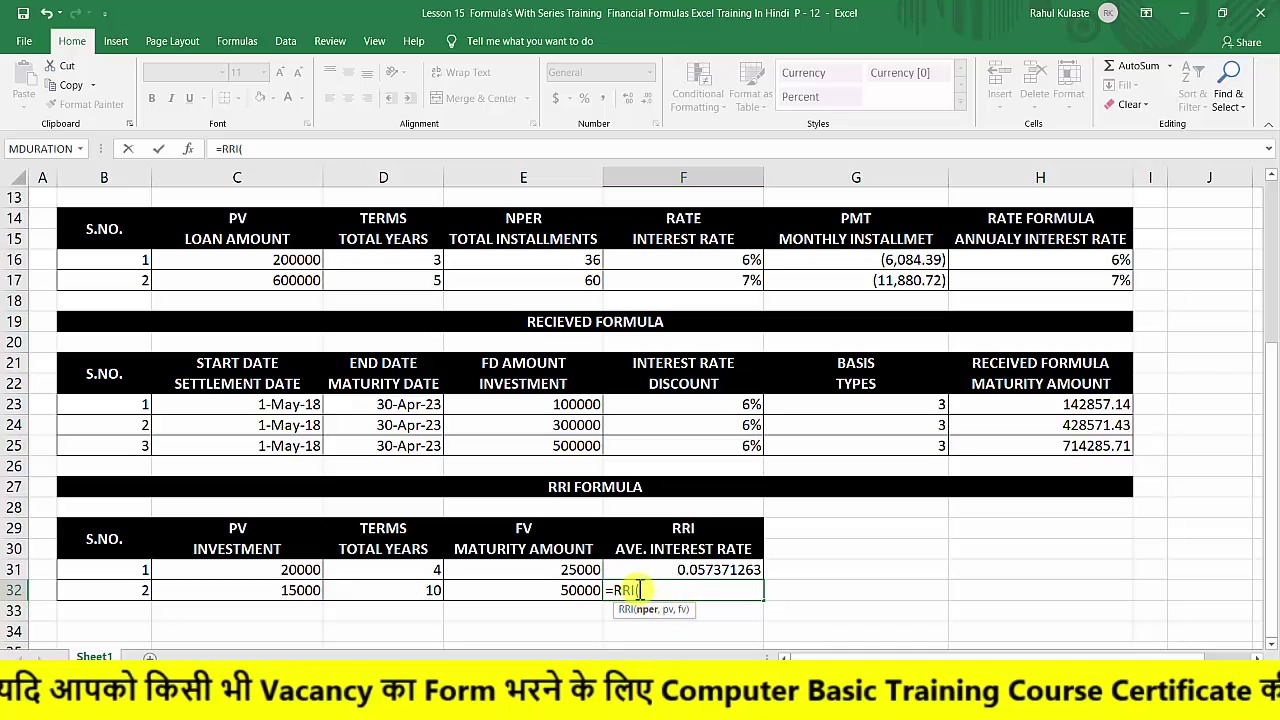
{"action": "left_click", "coordinate": [406, 592]}
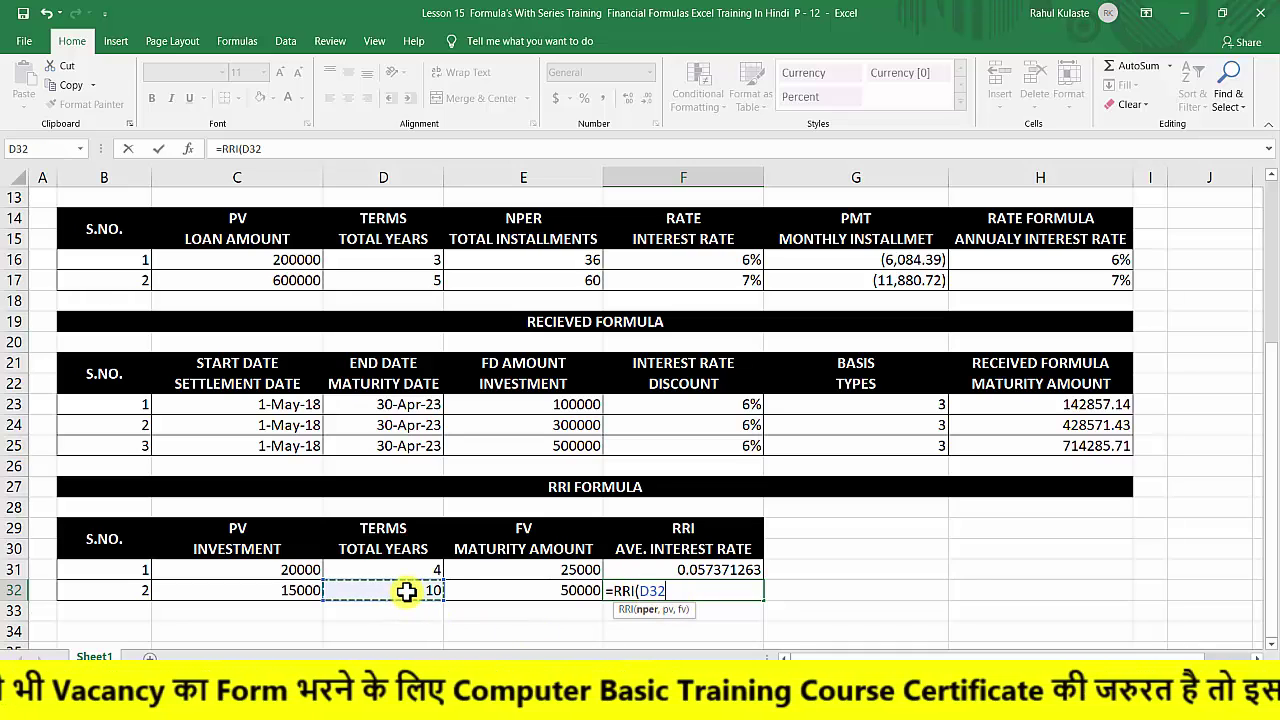
{"action": "type", "text": ","}
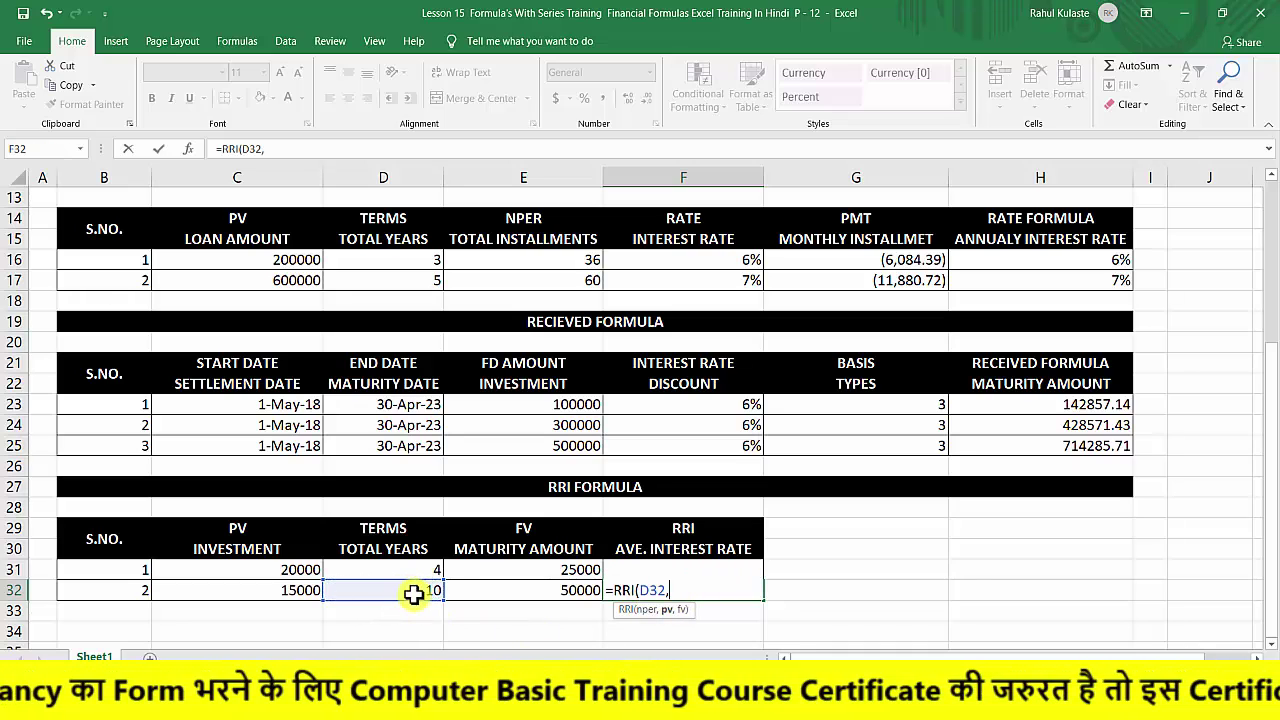
{"action": "left_click", "coordinate": [270, 591]}
{"action": "type", "text": ","}
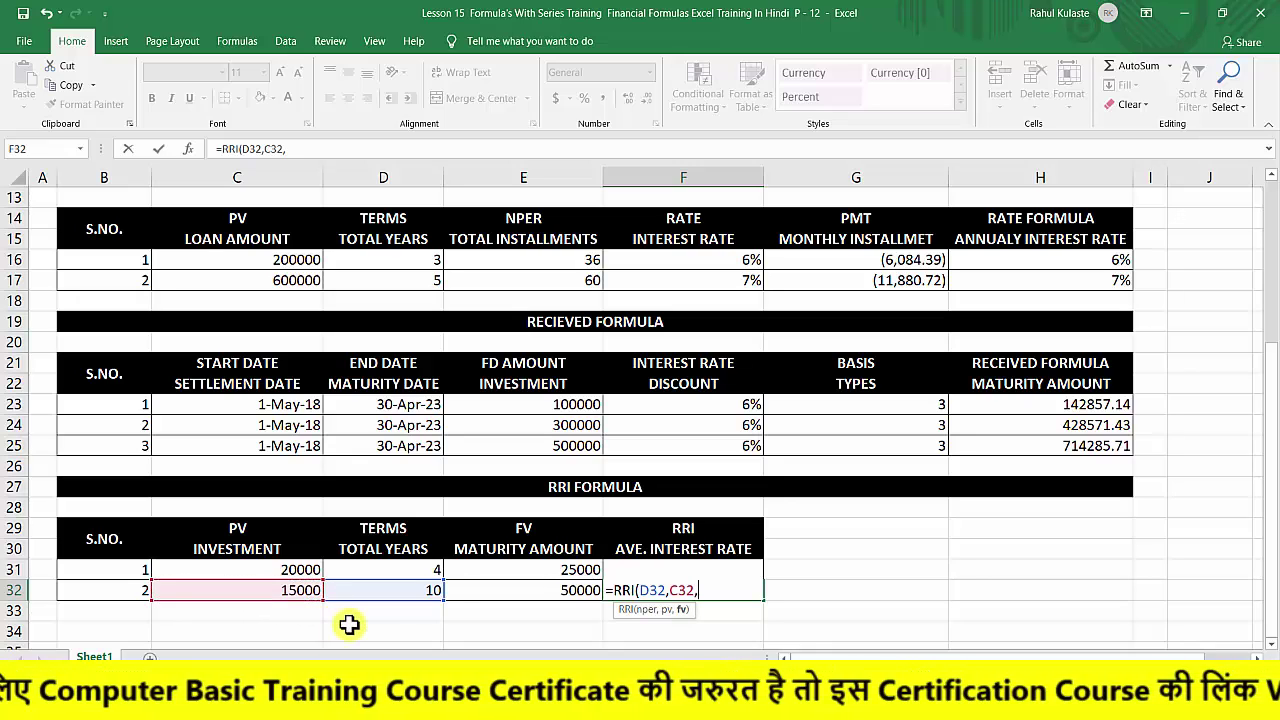
{"action": "left_click", "coordinate": [500, 594]}
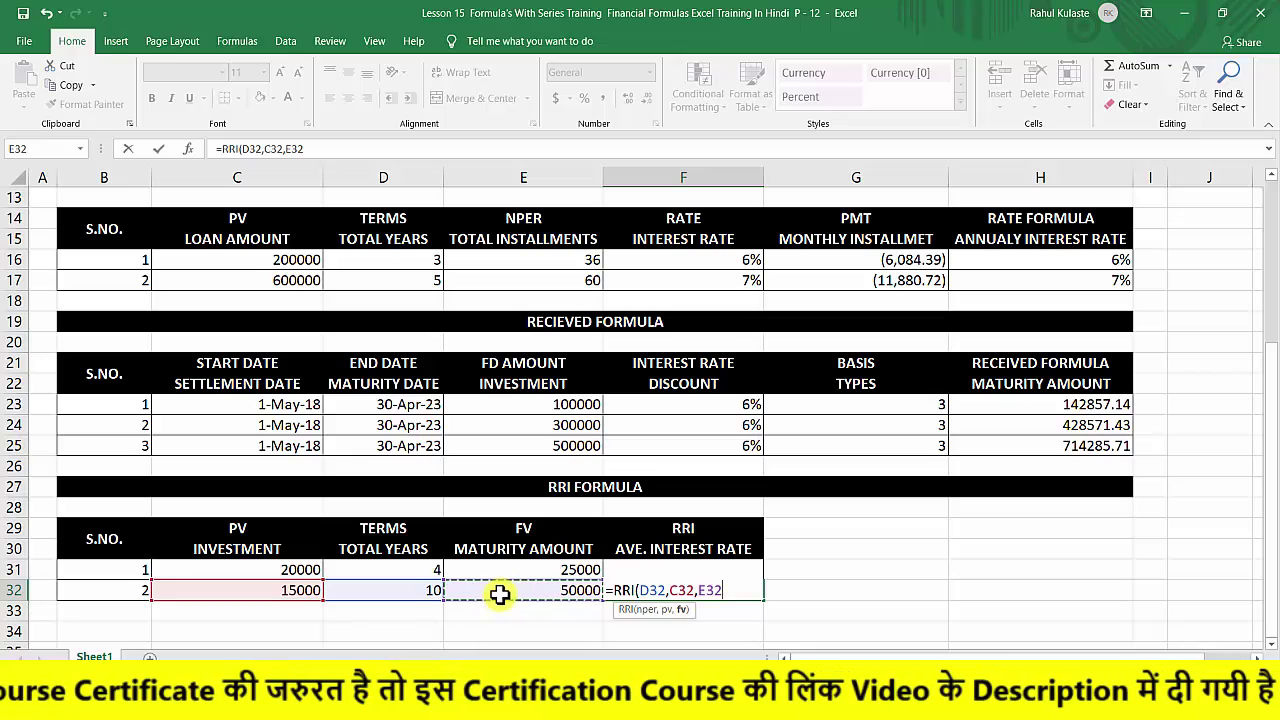
{"action": "type", "text": ")"}
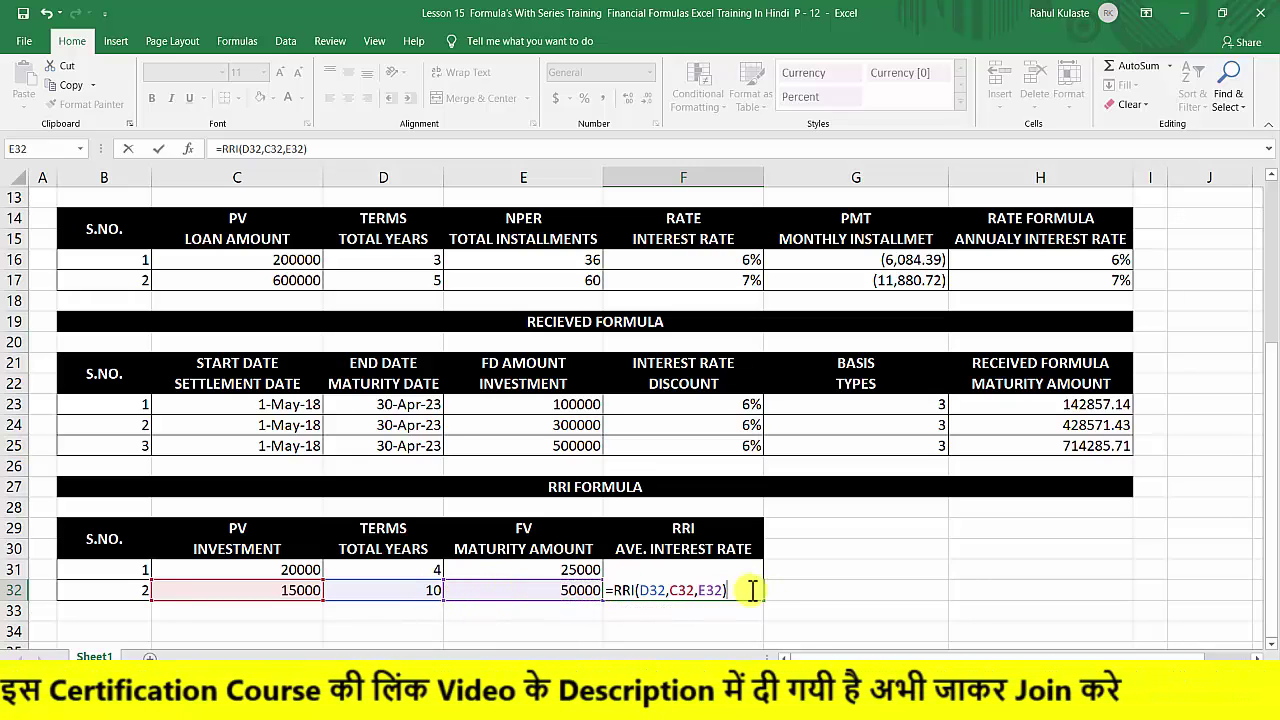
{"action": "key", "text": "Return"}
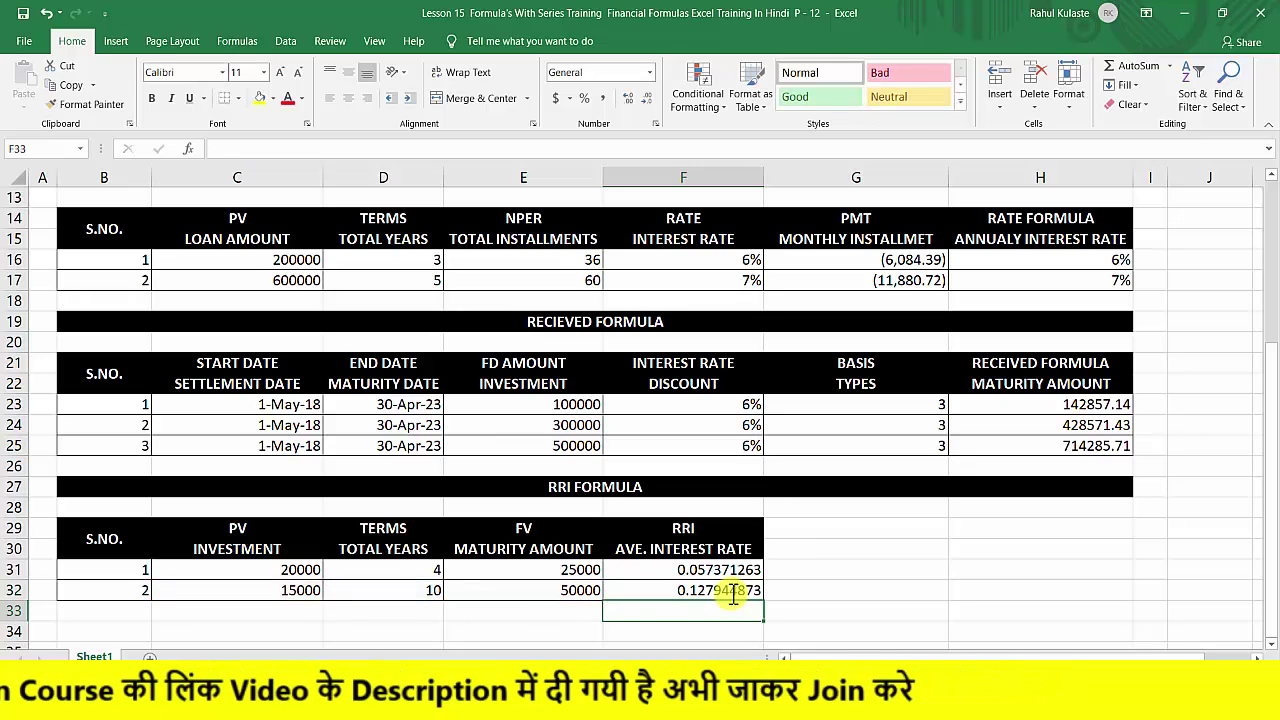
Format the average interest rates in F31:F32 as percentages with no decimal places.
{"action": "left_click_drag", "start_coordinate": [658, 566], "coordinate": [660, 595]}
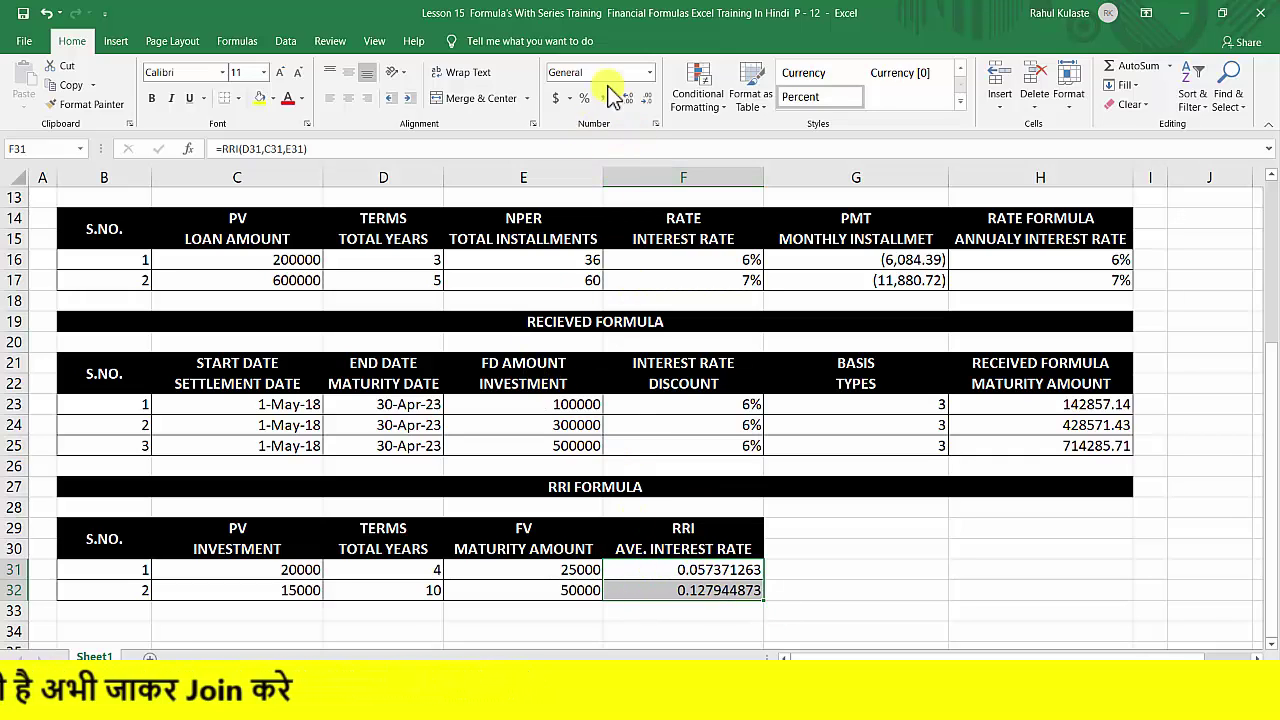
{"action": "left_click", "coordinate": [650, 72]}
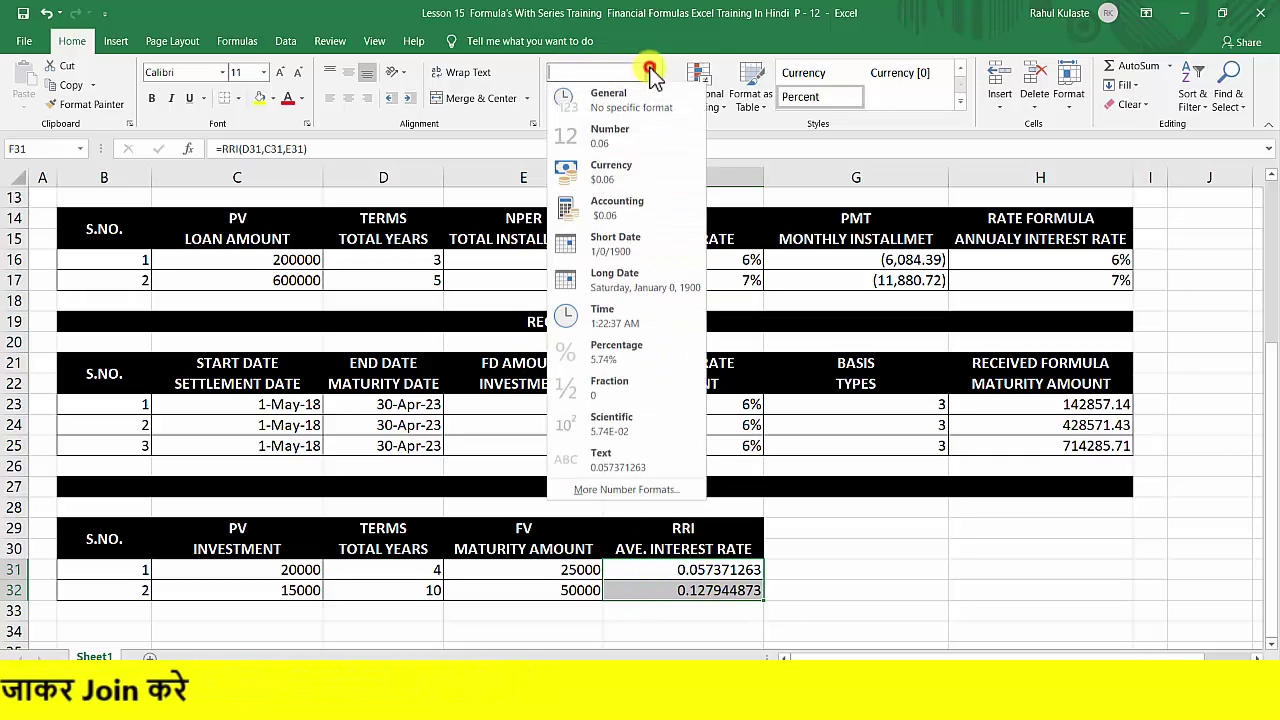
{"action": "left_click", "coordinate": [628, 355]}
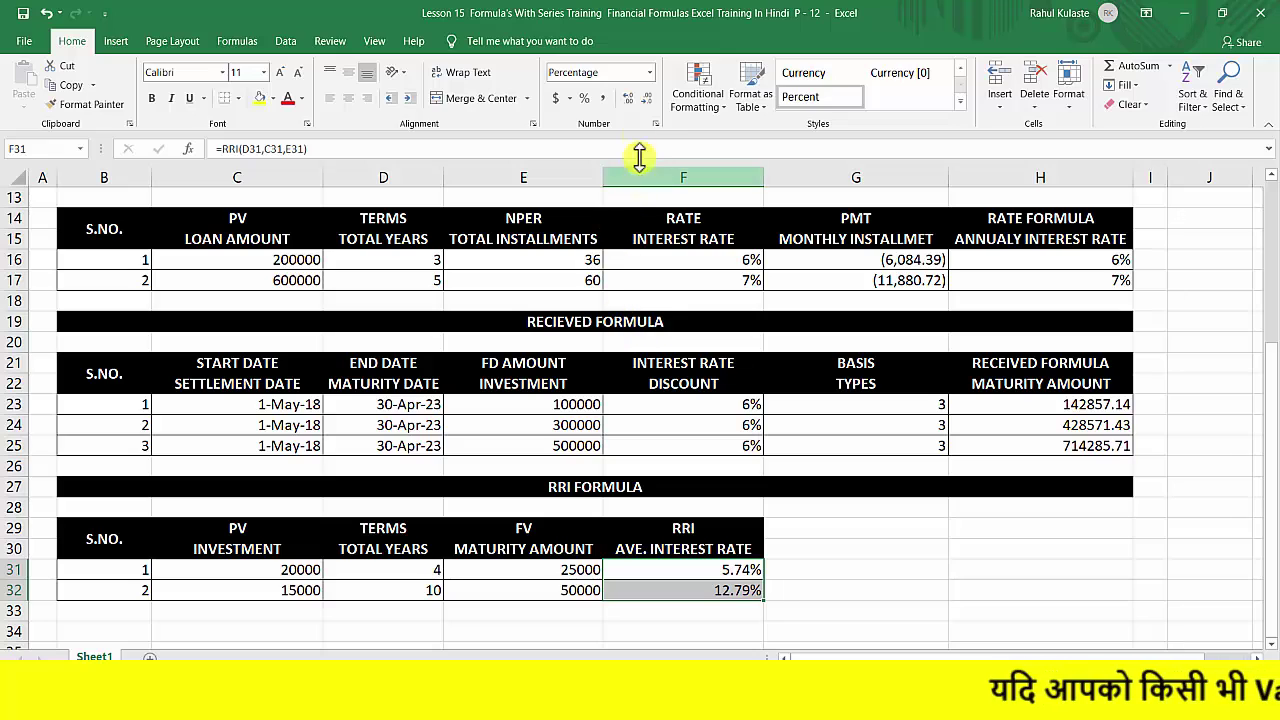
{"action": "left_click", "coordinate": [645, 101]}
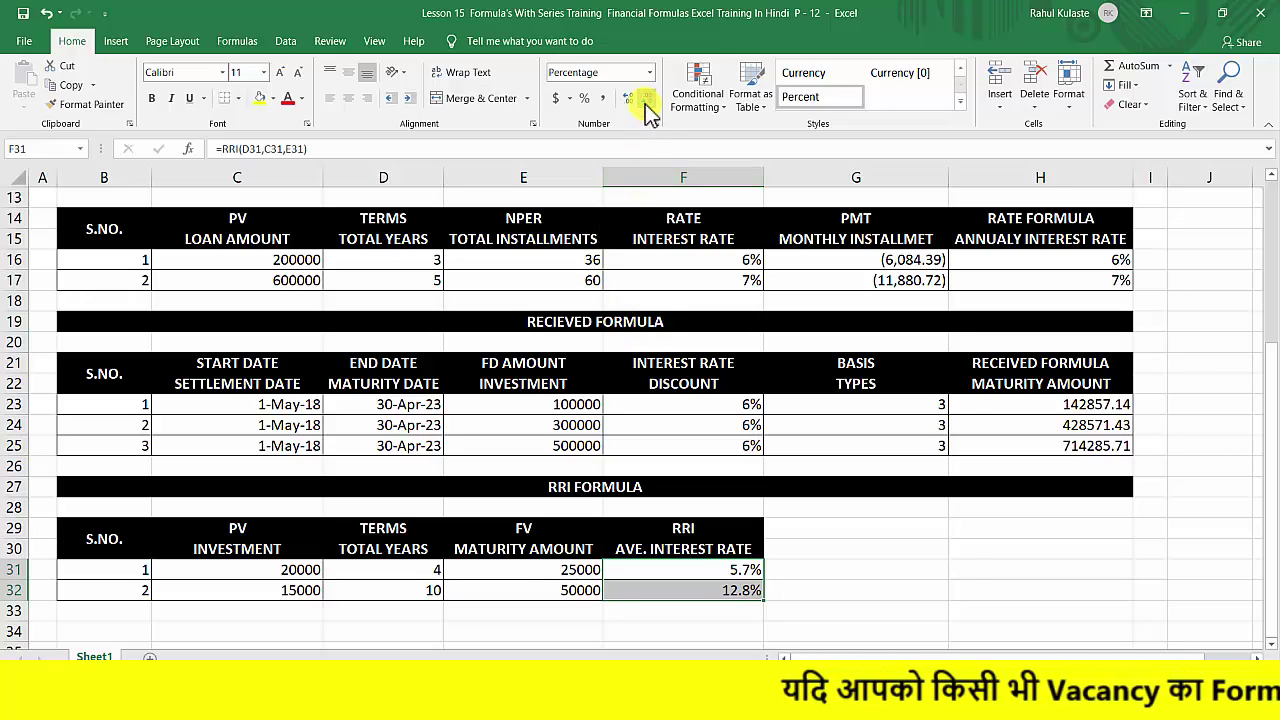
{"action": "left_click", "coordinate": [649, 103]}
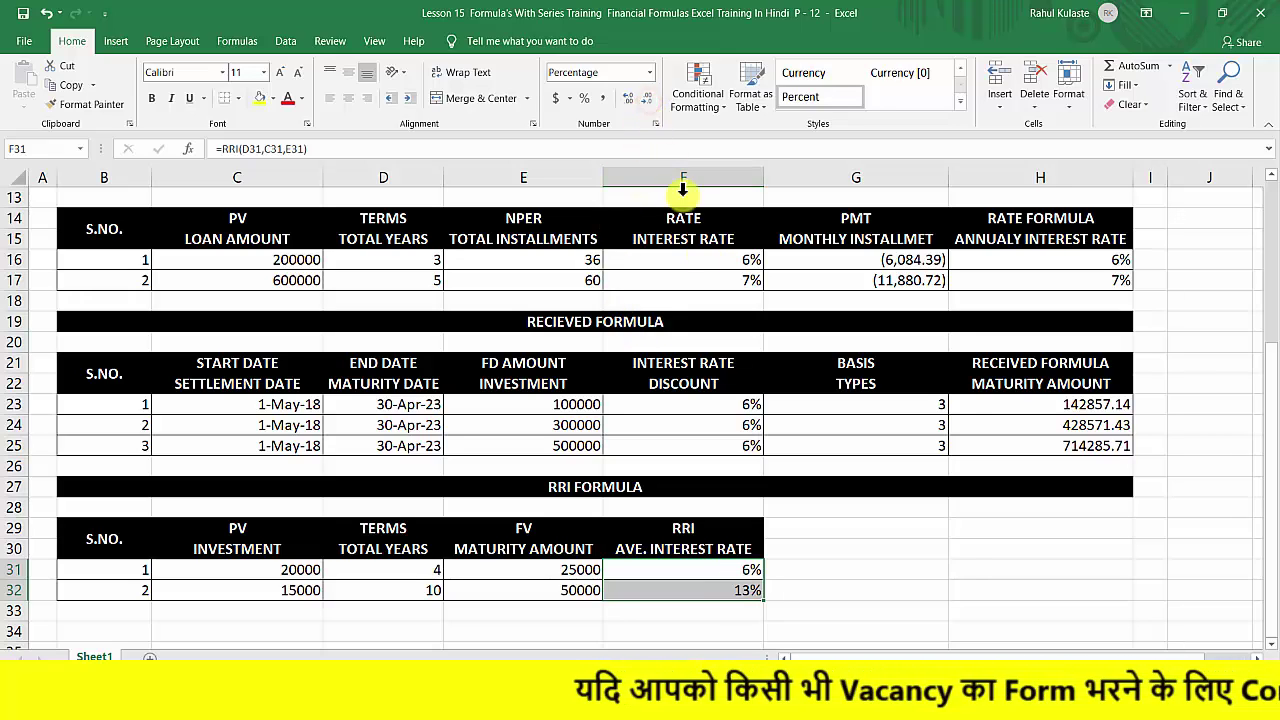
Compare both RRI examples' investment, total years and maturity amount with their average interest rates in rows 31 and 32.
{"action": "left_click_drag", "start_coordinate": [695, 571], "coordinate": [697, 581]}
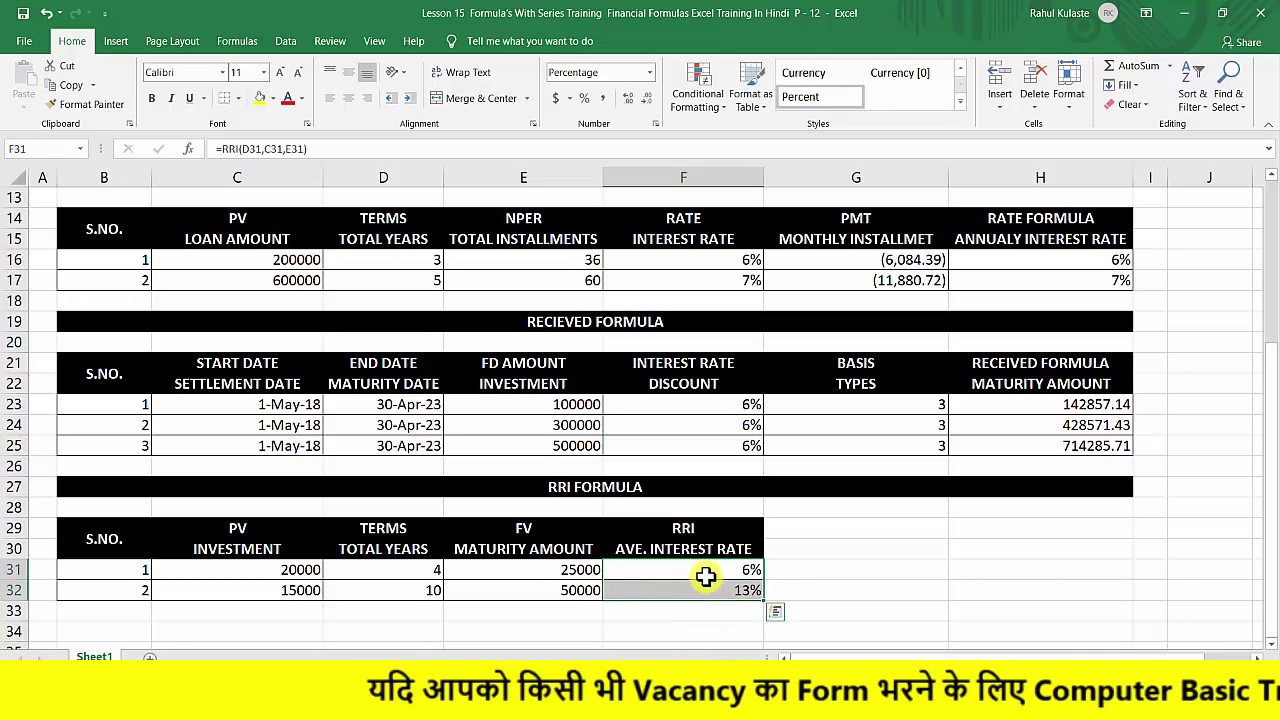
{"action": "left_click", "coordinate": [690, 571]}
{"action": "left_click", "coordinate": [535, 568]}
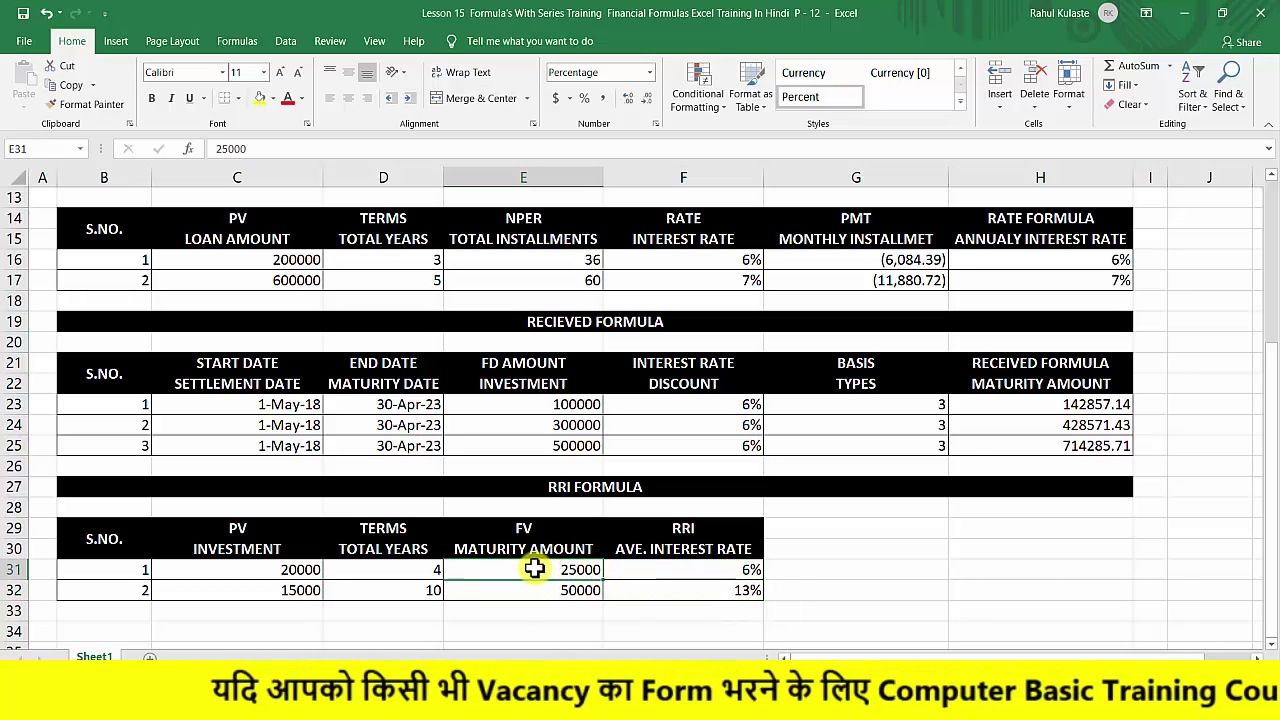
{"action": "left_click", "coordinate": [428, 569]}
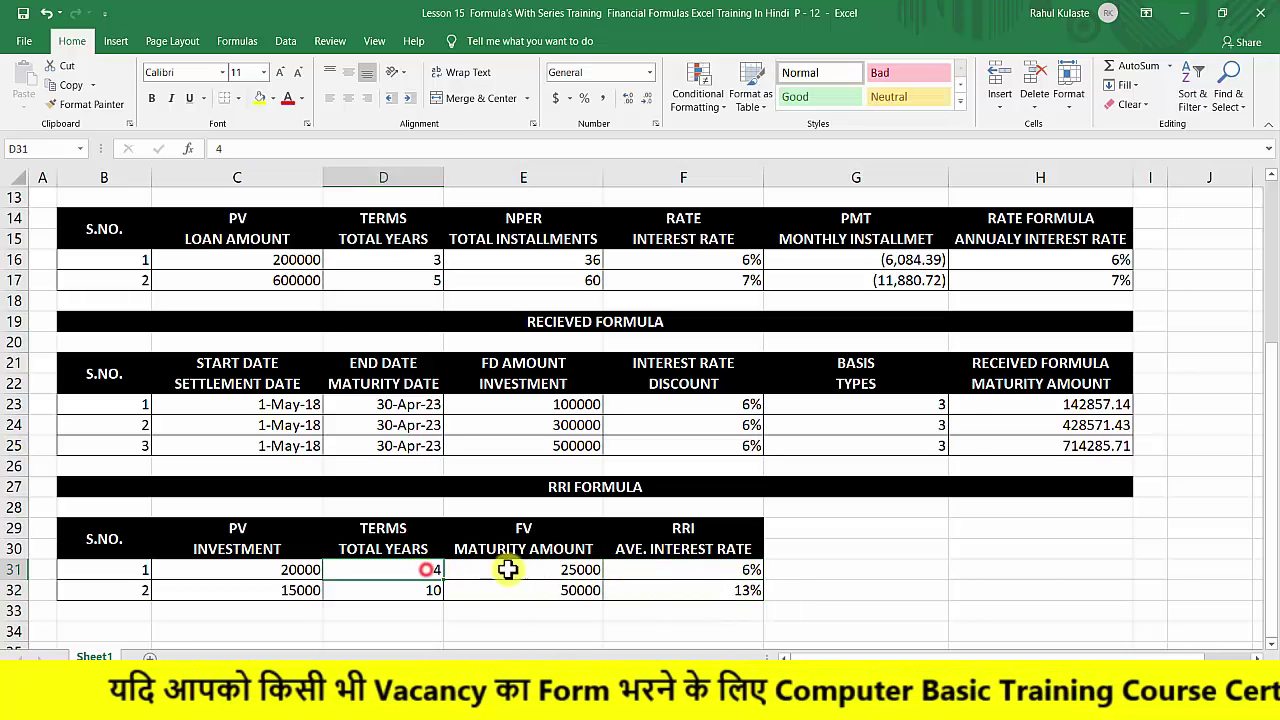
{"action": "left_click", "coordinate": [668, 575]}
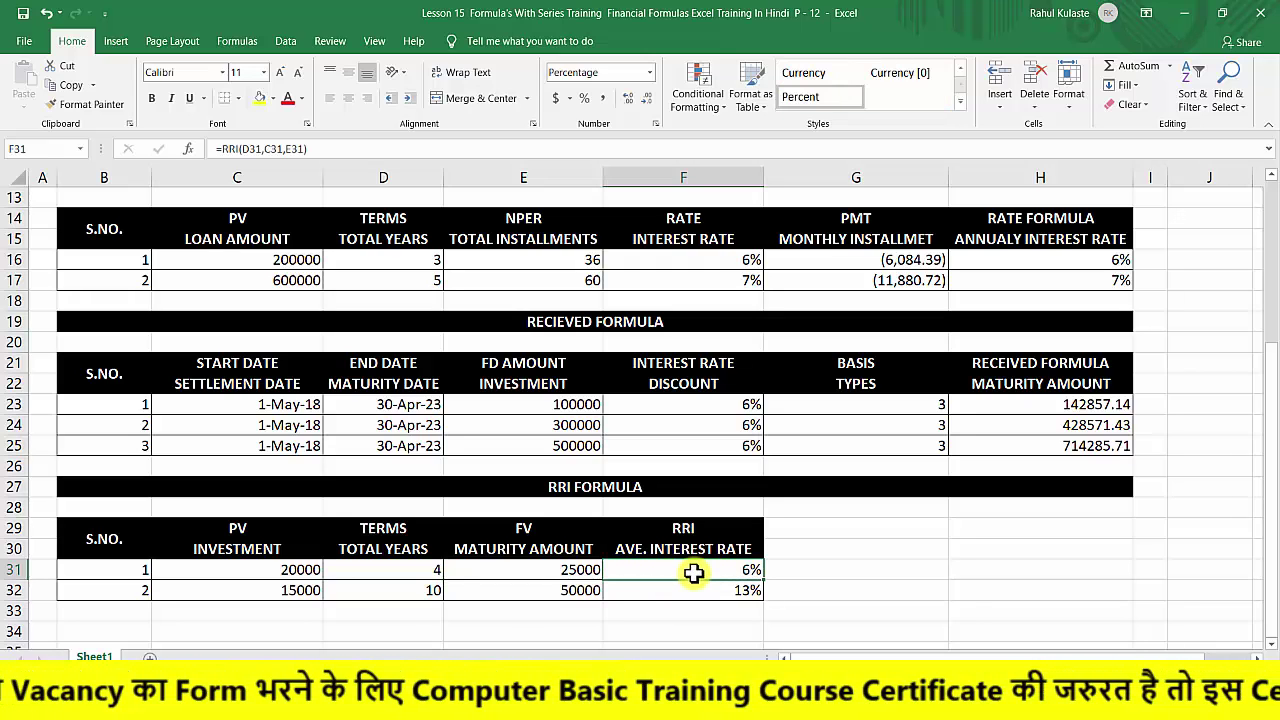
{"action": "left_click_drag", "start_coordinate": [677, 574], "coordinate": [677, 563]}
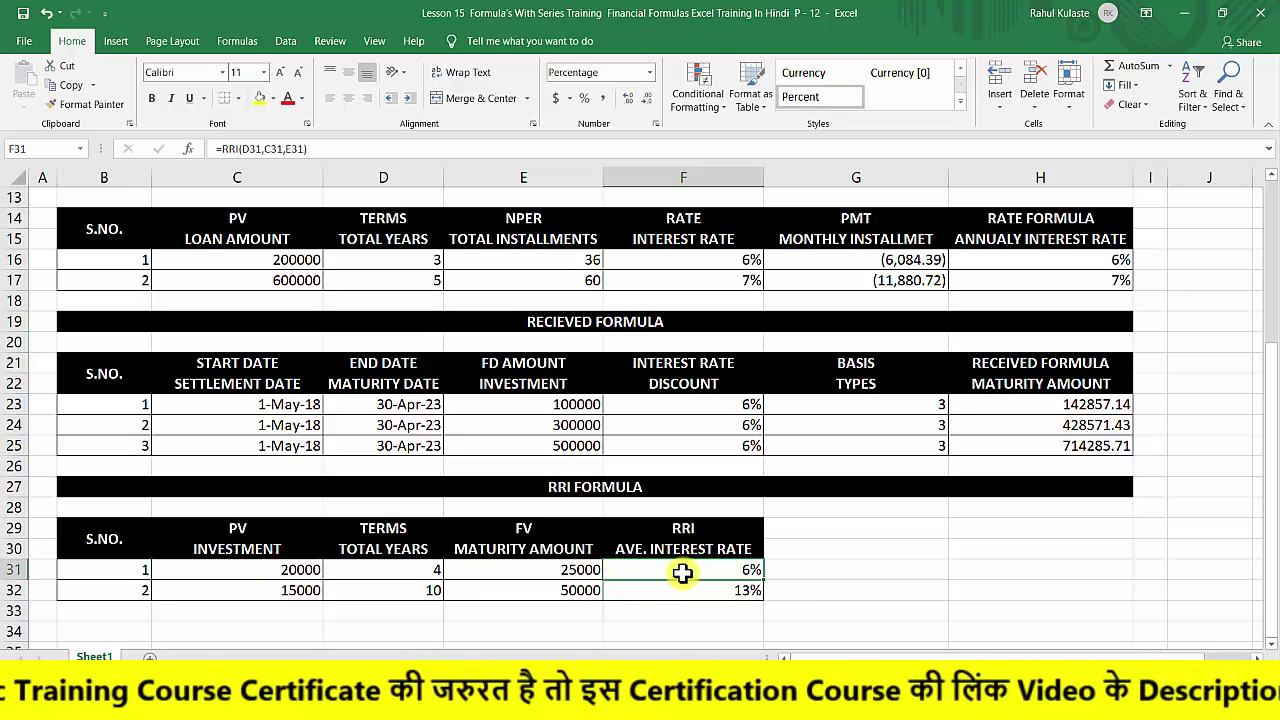
{"action": "left_click", "coordinate": [510, 569]}
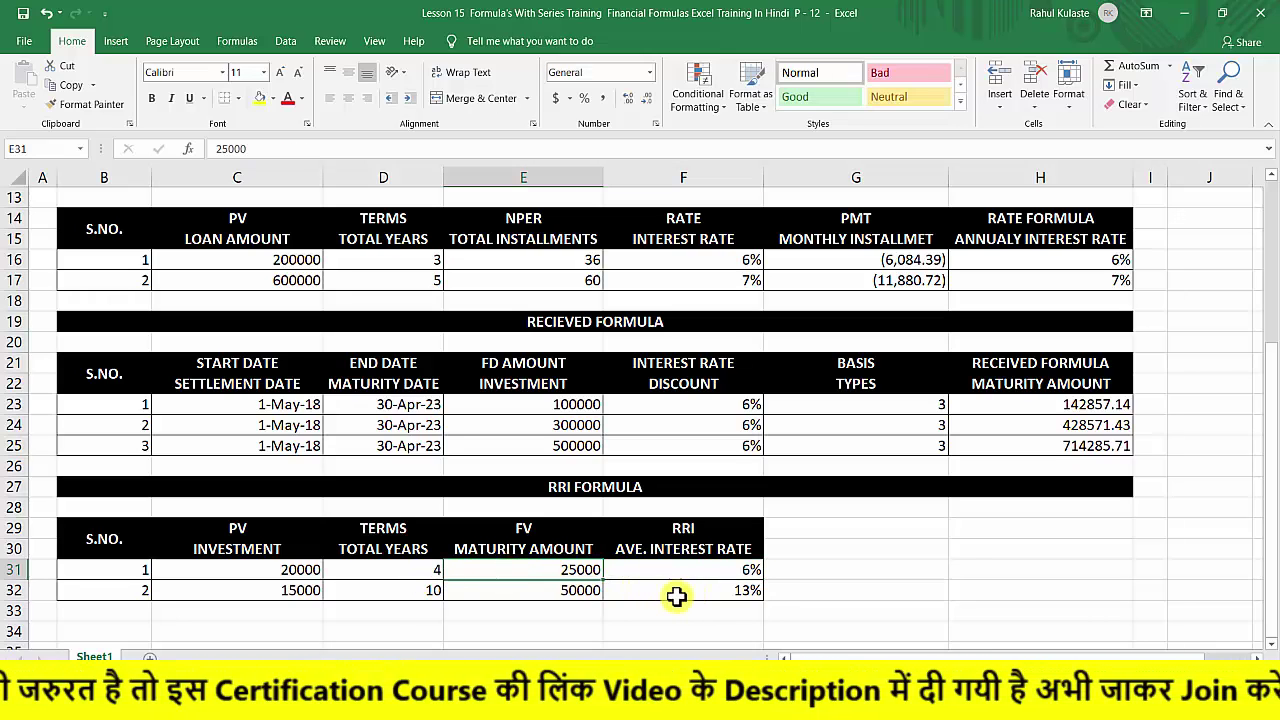
{"action": "left_click", "coordinate": [288, 591]}
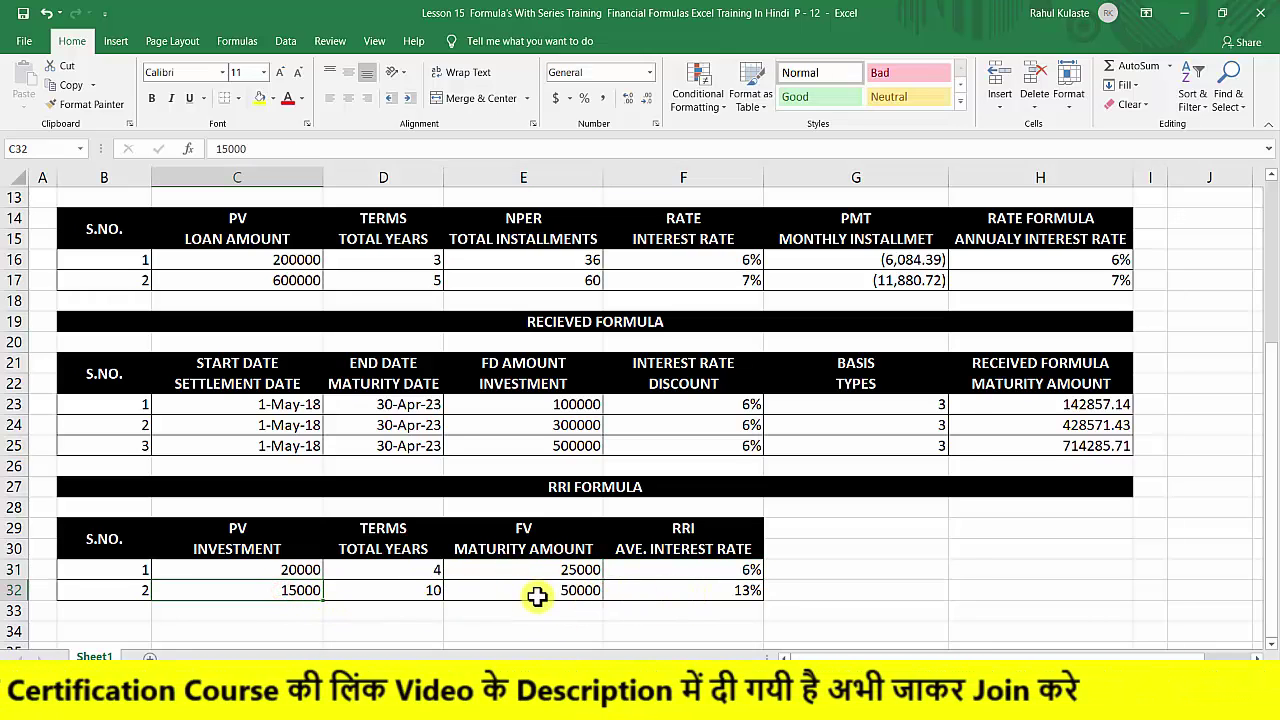
{"action": "left_click", "coordinate": [671, 594]}
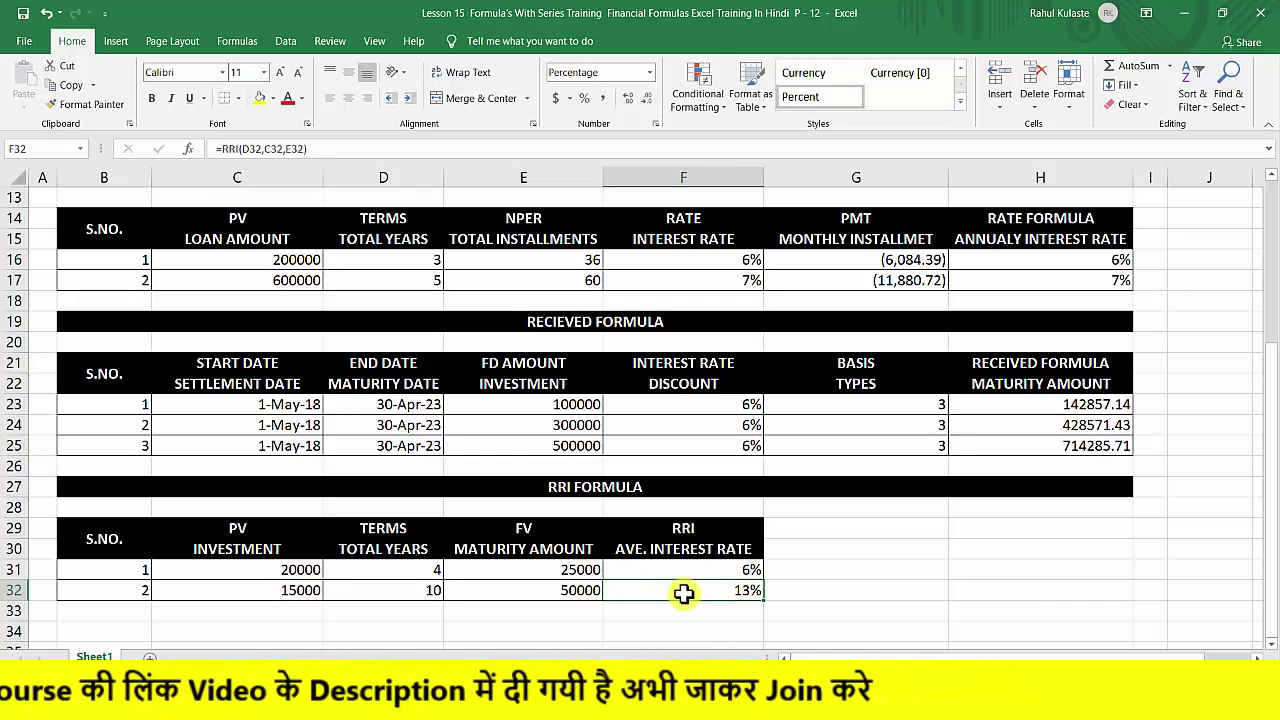
{"action": "left_click", "coordinate": [545, 594]}
{"action": "left_click", "coordinate": [685, 590]}
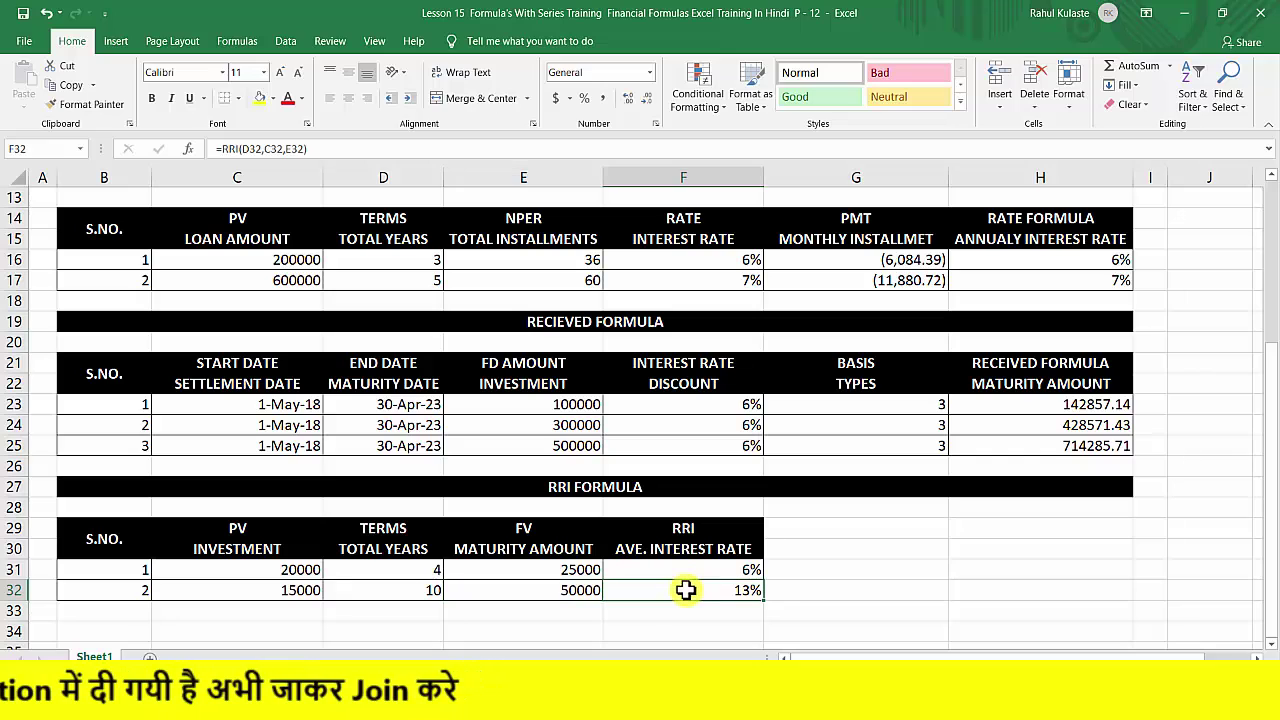
{"action": "left_click_drag", "start_coordinate": [674, 562], "coordinate": [676, 586]}
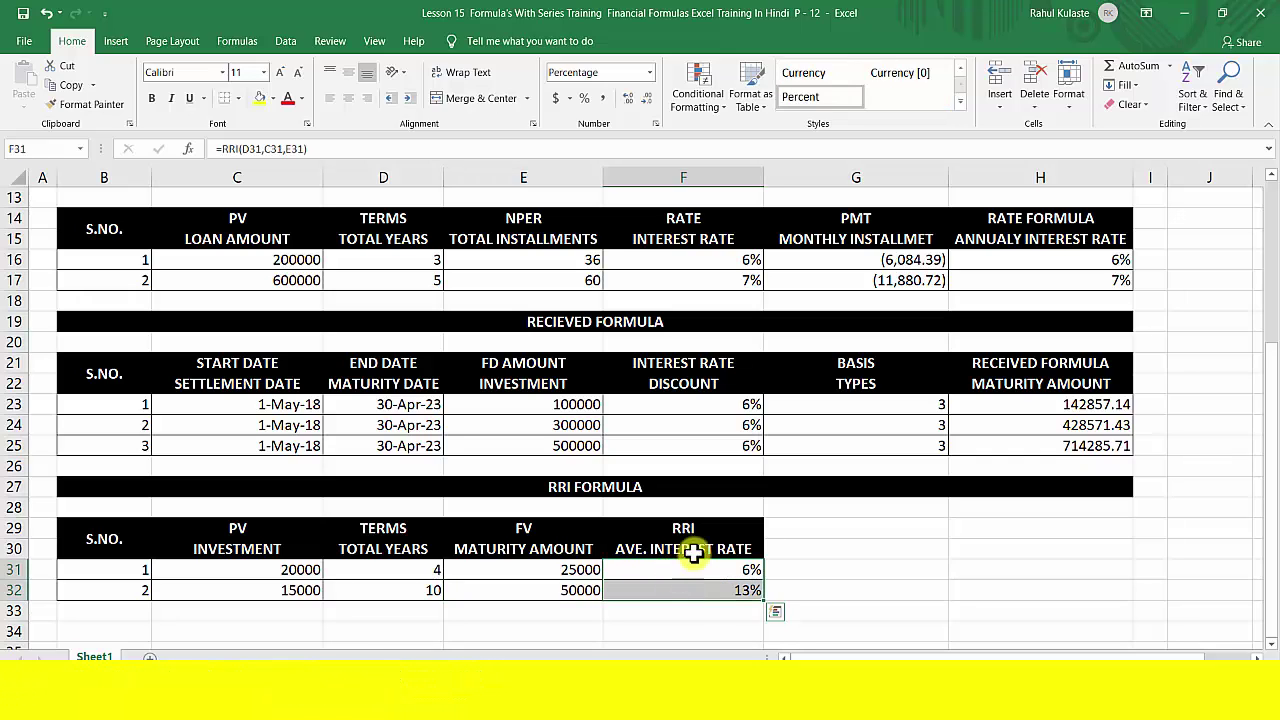